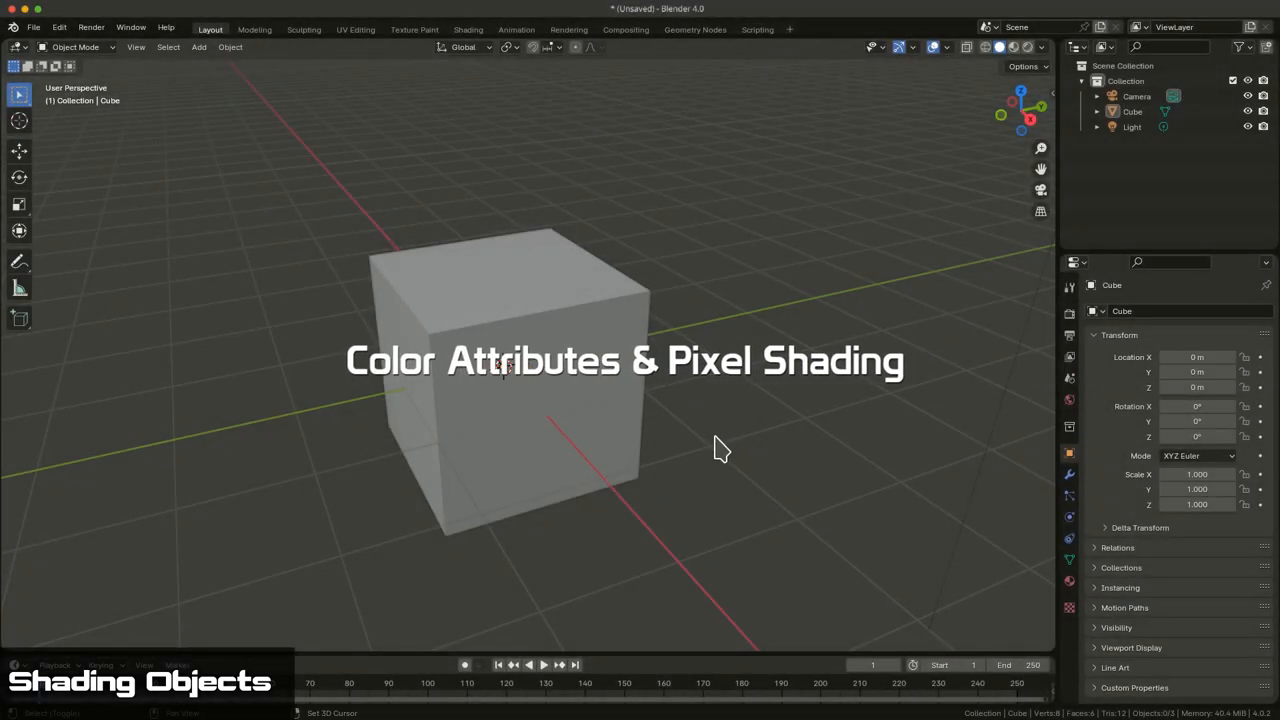
Orbit around the default cube and select it in the viewport
middle_drag(705, 405, 757, 455)
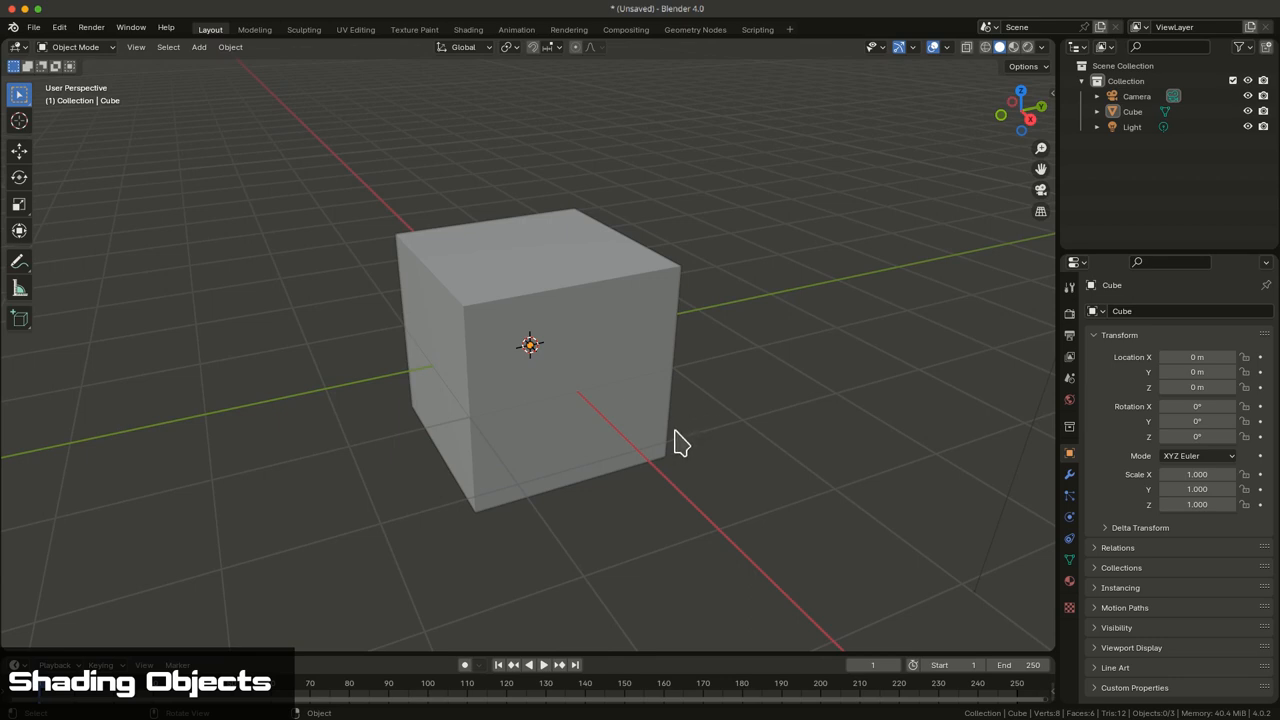
mouse_move(681, 443)
middle_down()
mouse_move(560, 360)
mouse_move(686, 435)
mouse_move(669, 448)
mouse_move(650, 420)
mouse_move(718, 430)
middle_up()
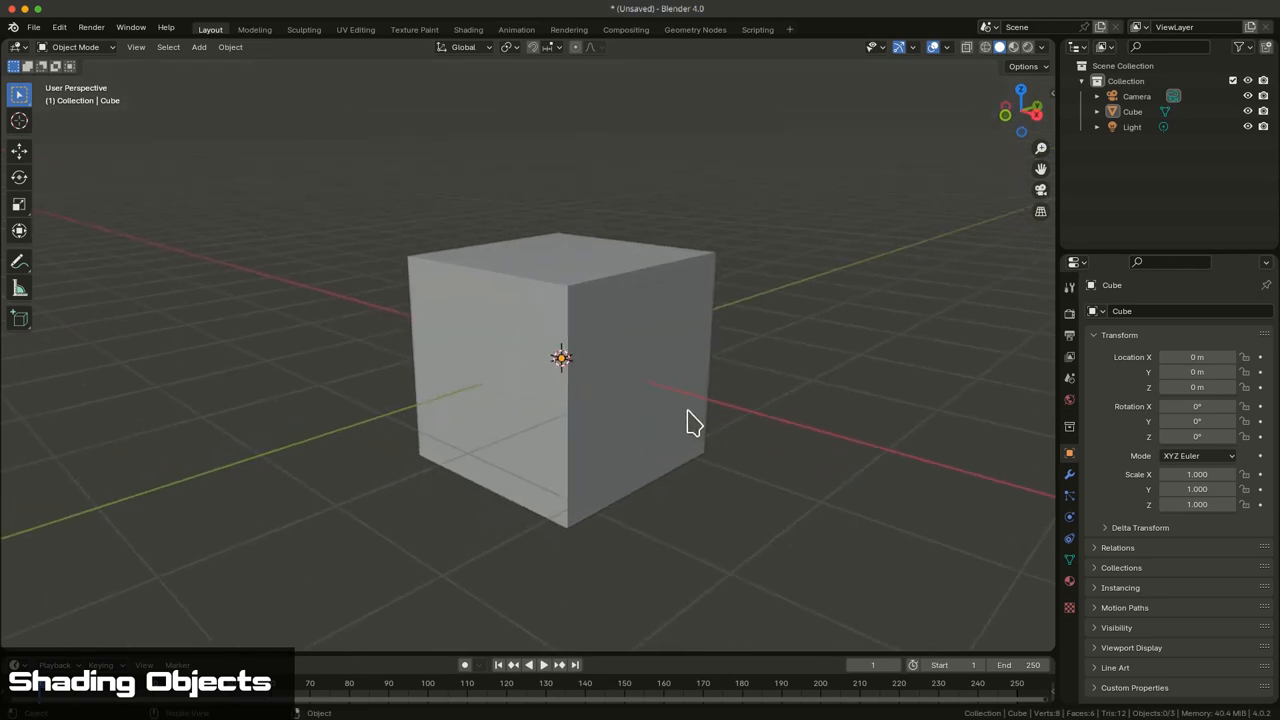
mouse_move(690, 440)
middle_down()
mouse_move(666, 444)
mouse_move(680, 434)
mouse_move(688, 446)
mouse_move(605, 295)
middle_up()
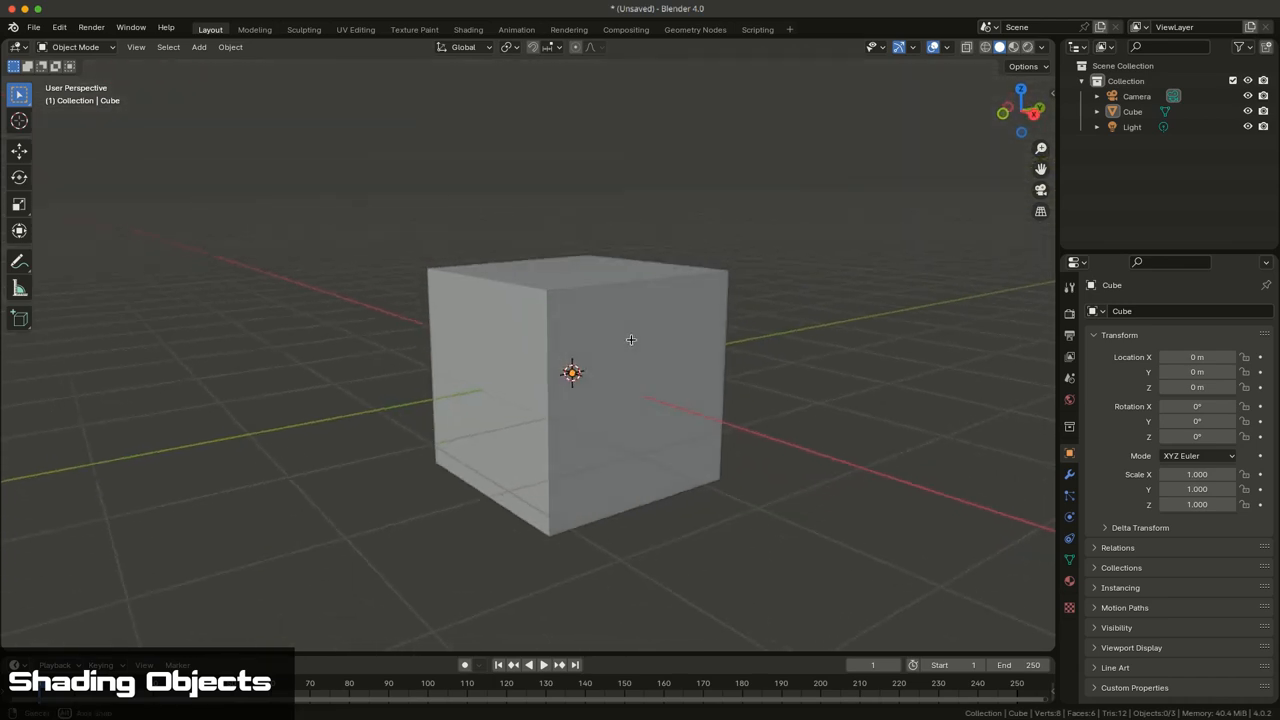
click(600, 290)
middle_drag(590, 350, 678, 326)
scroll(622, 285, up, 1)
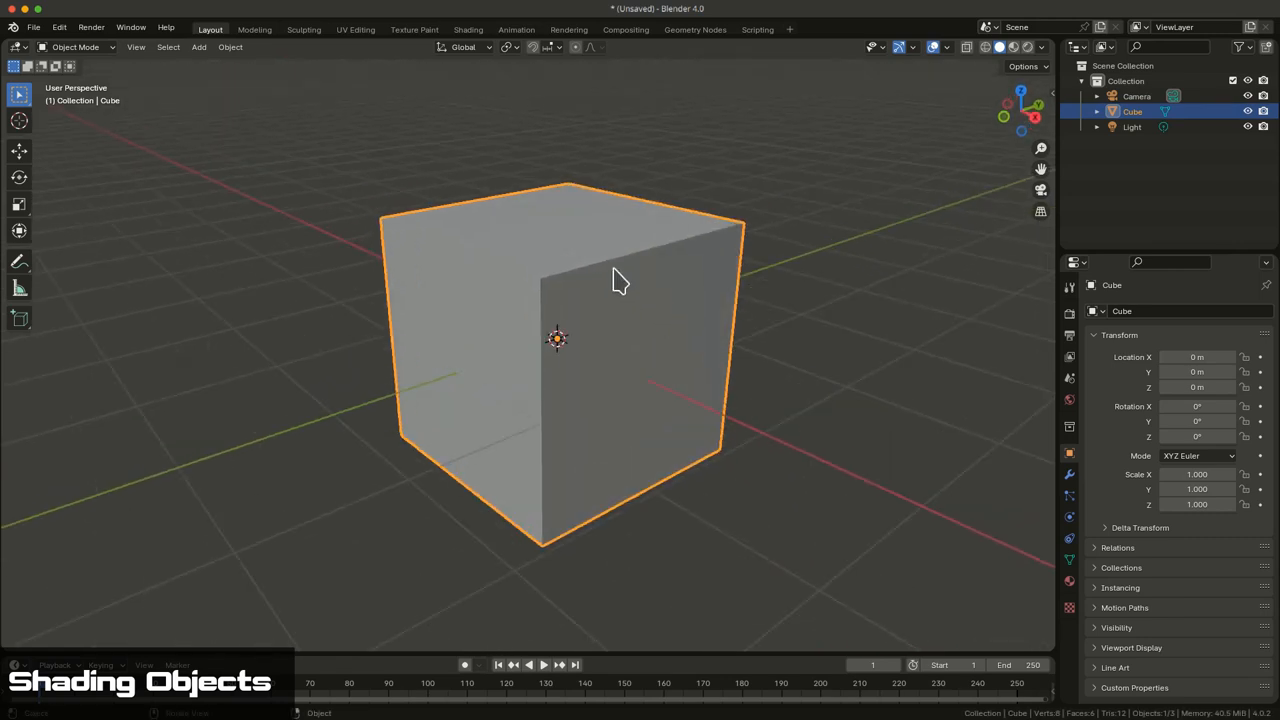
shift+middle_drag(605, 250, 620, 300)
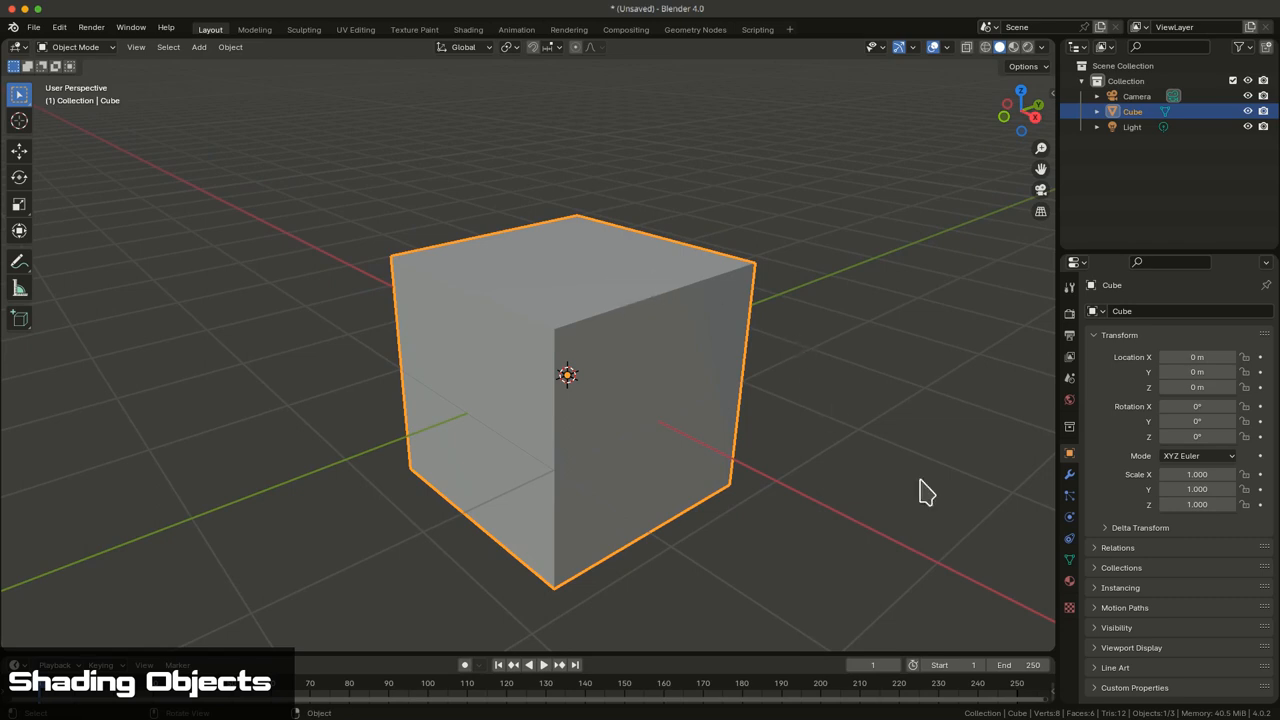
Show the cube's material settings, try material preview shading, then return to Solid shading
click(1070, 582)
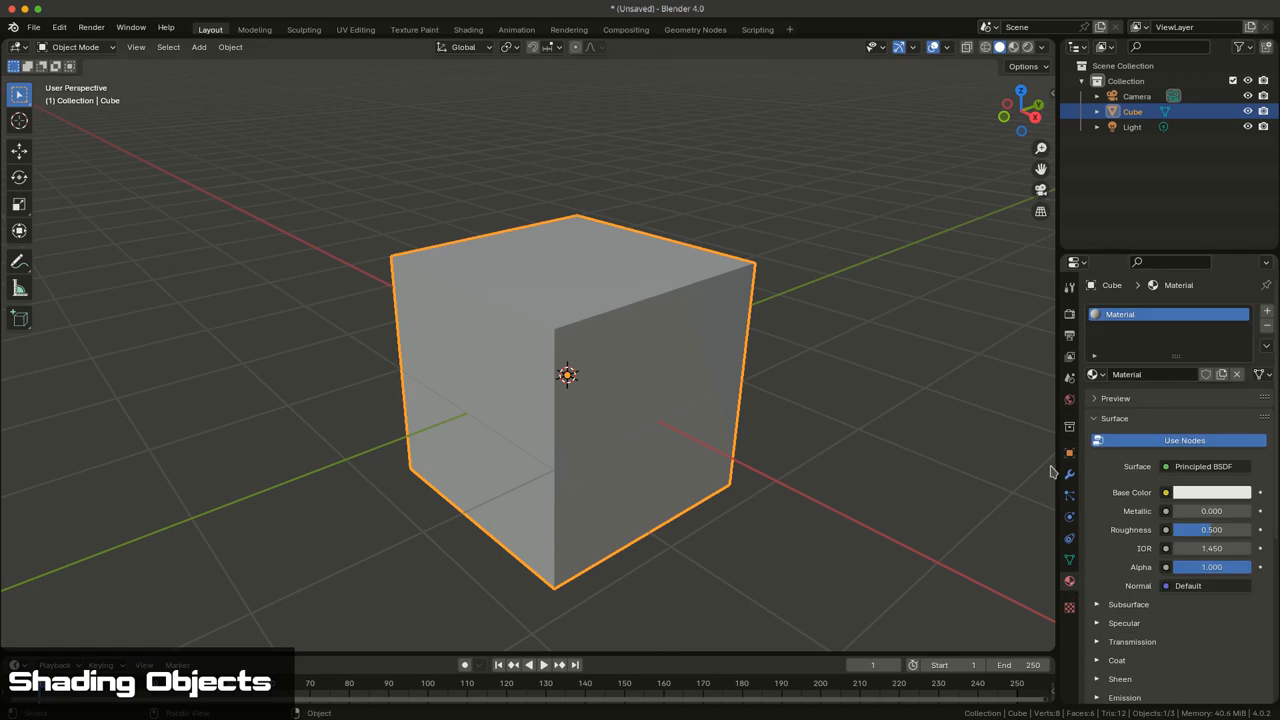
middle_drag(502, 349, 490, 340)
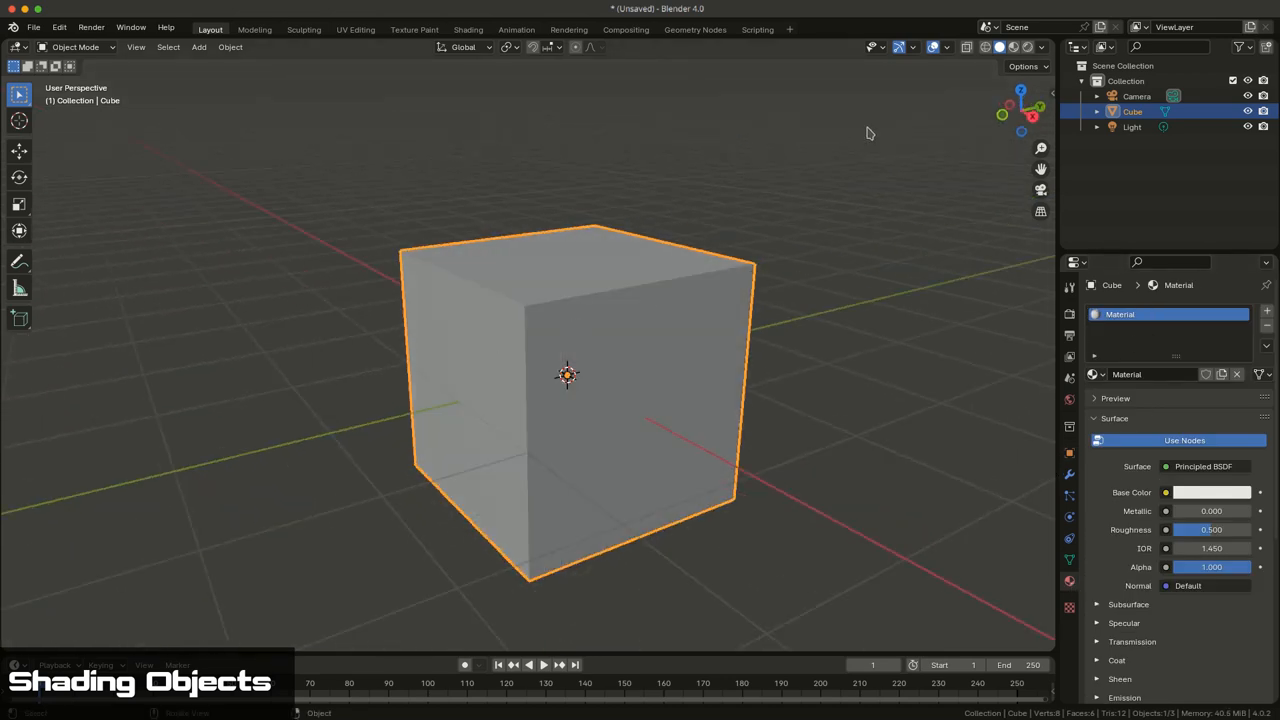
click(1028, 48)
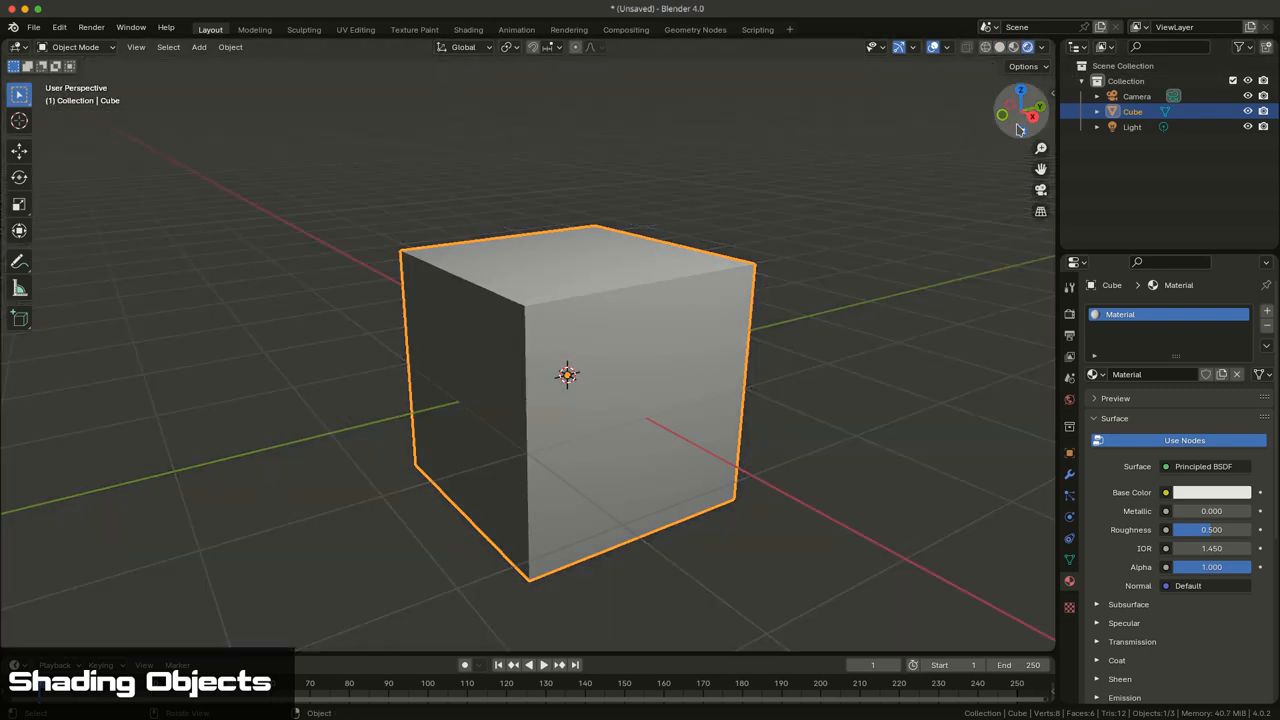
scroll(770, 335, down, 2)
mouse_move(770, 340)
middle_down()
mouse_move(640, 360)
mouse_move(680, 350)
middle_up()
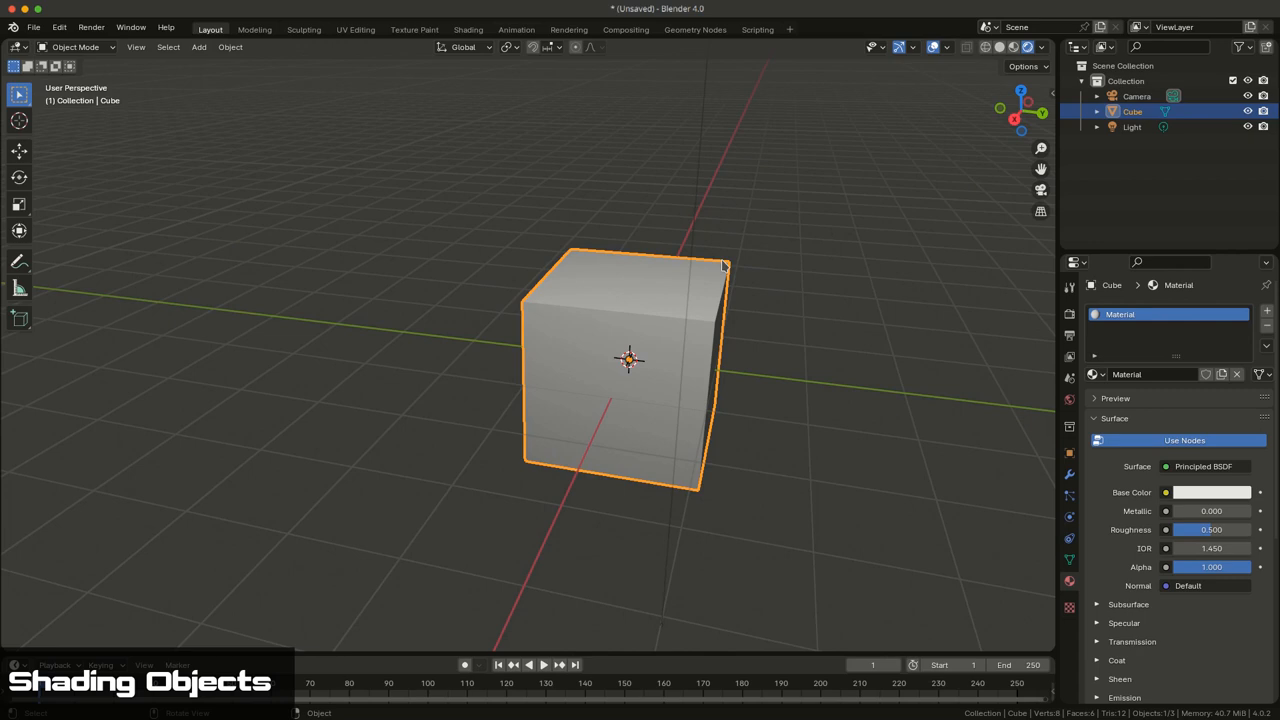
click(1014, 48)
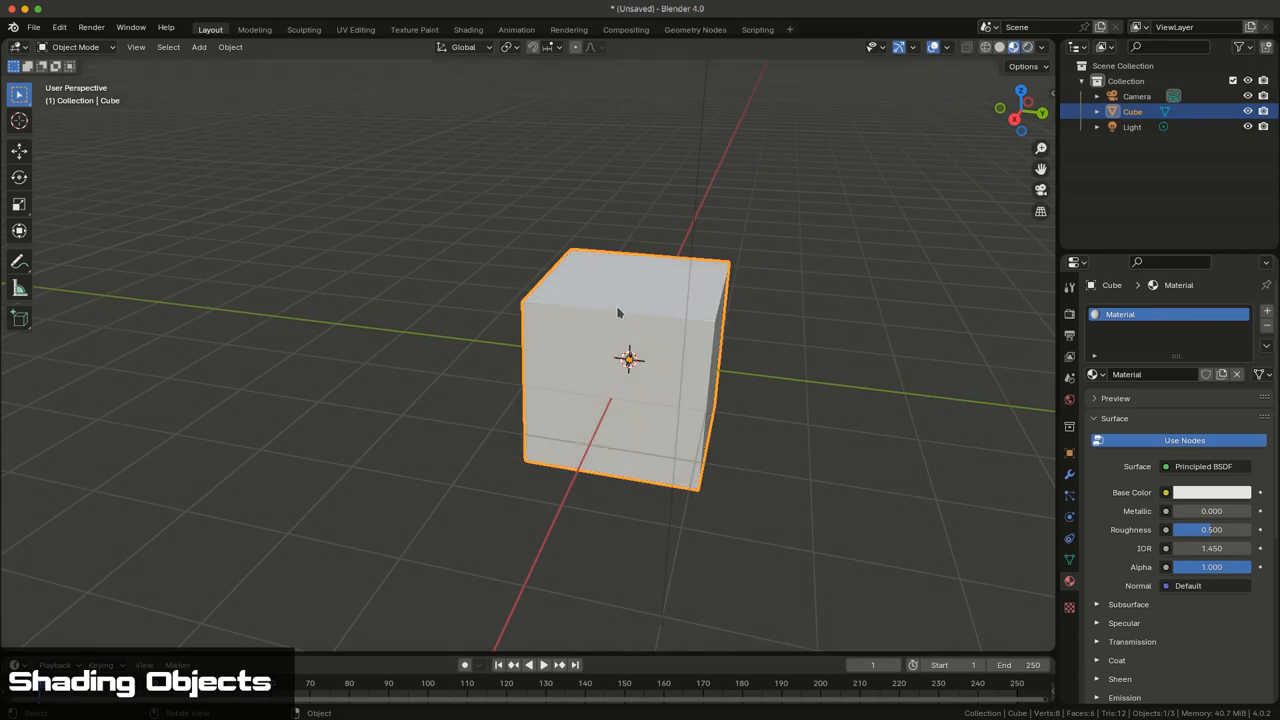
middle_drag(618, 312, 738, 196)
click(1000, 48)
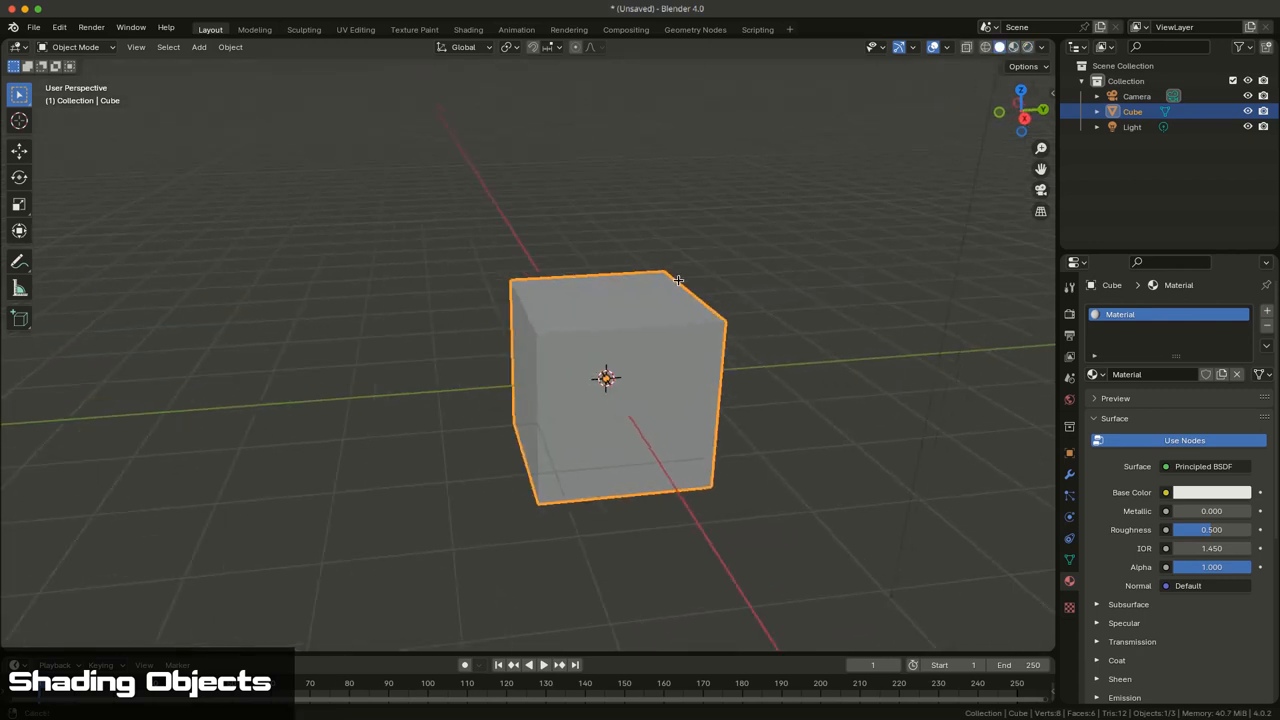
scroll(630, 300, up, 3)
mouse_move(630, 290)
middle_down()
mouse_move(599, 293)
mouse_move(544, 338)
middle_up()
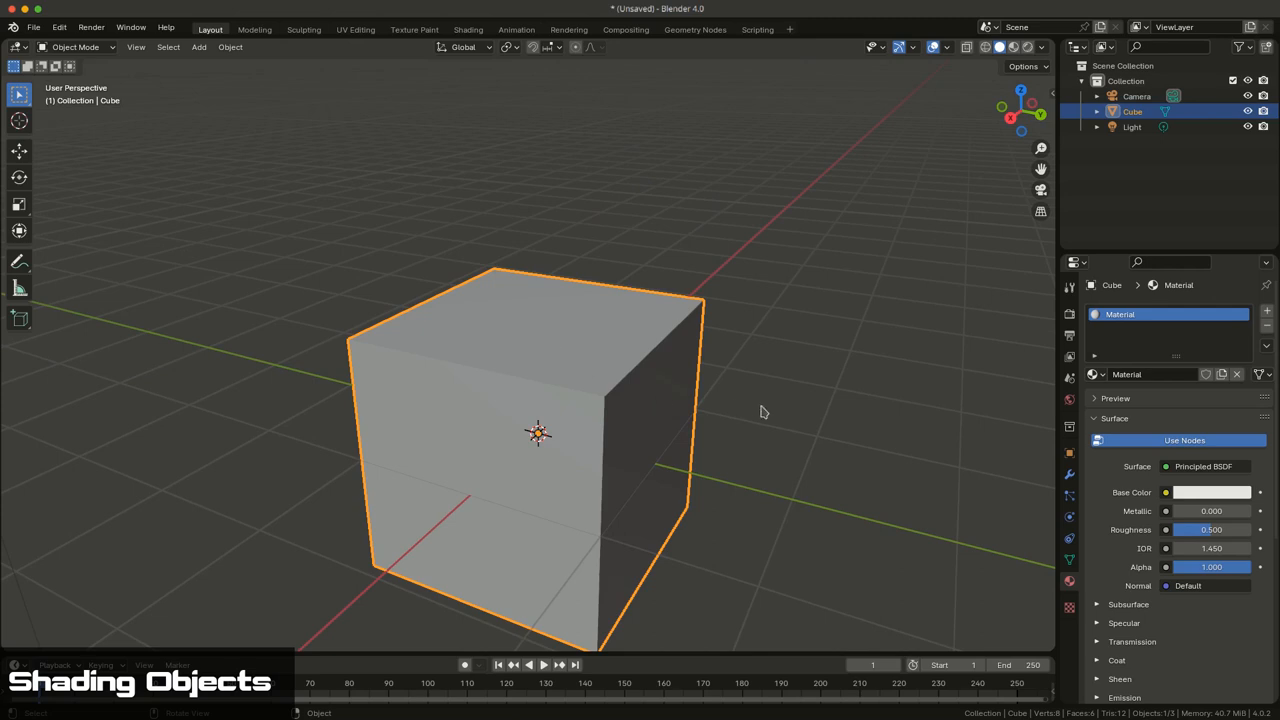
Show the cube's mesh data and start adding a new color attribute
click(1070, 562)
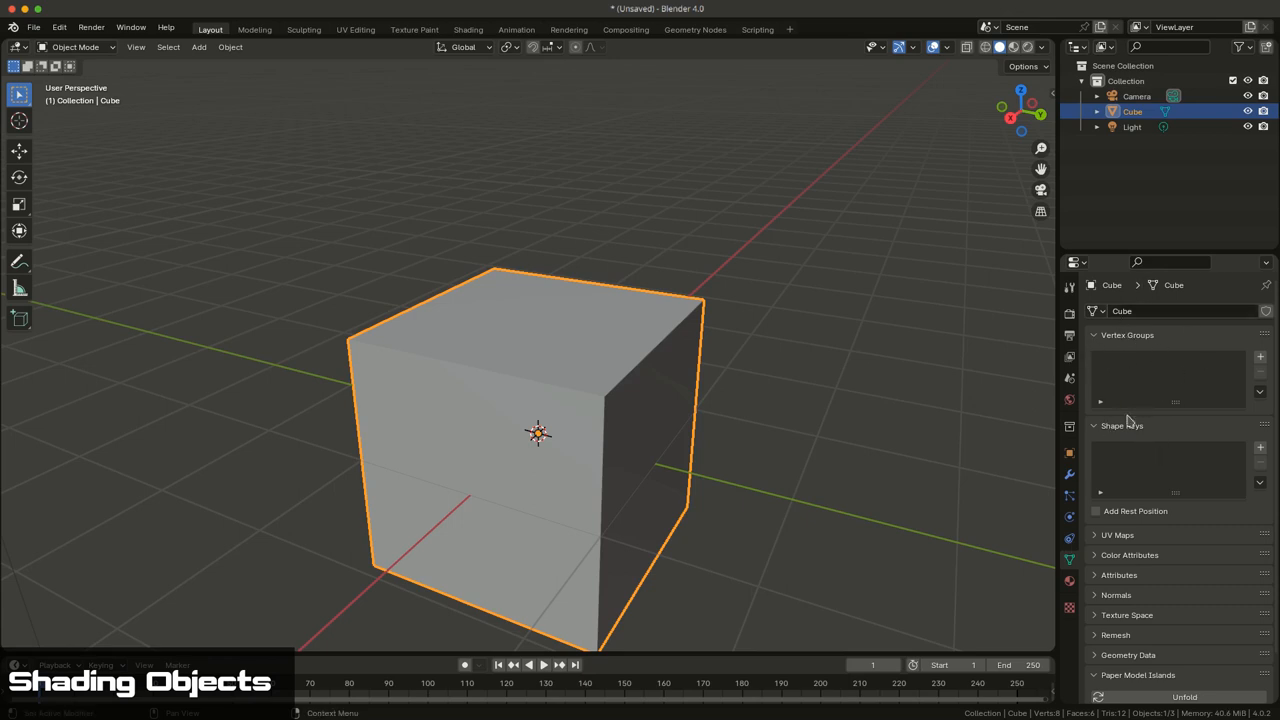
click(1130, 556)
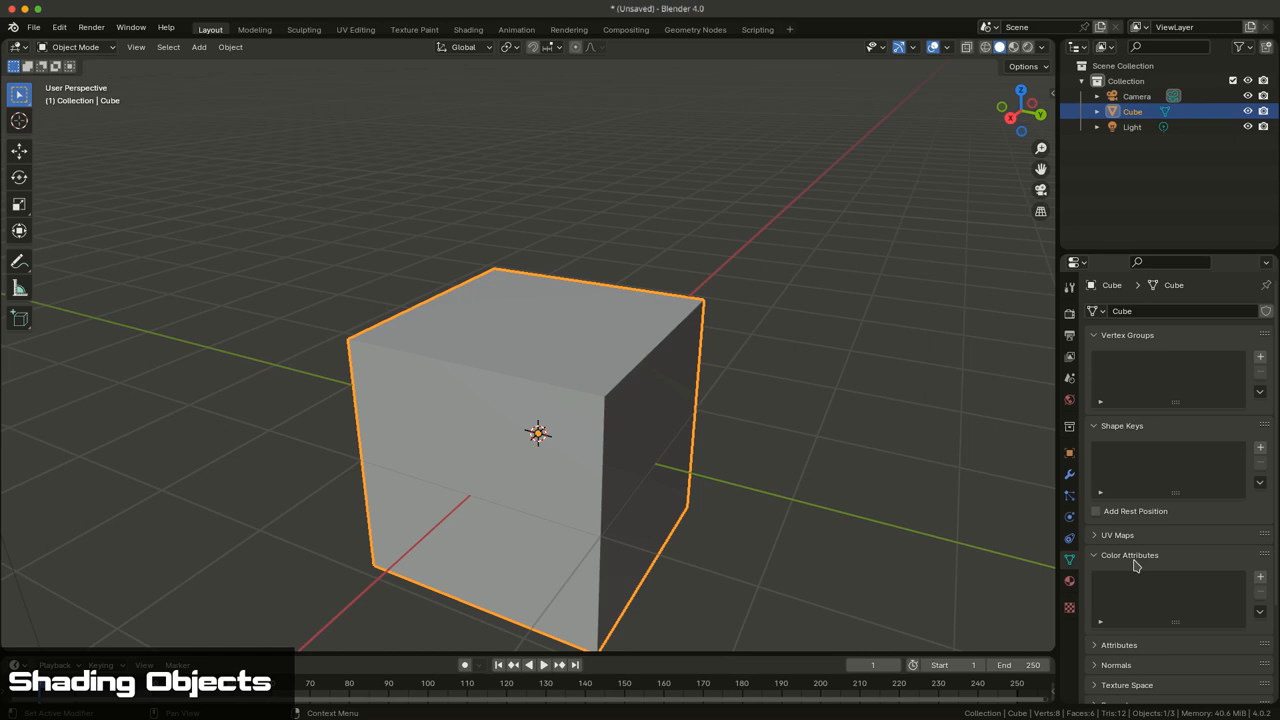
click(1260, 578)
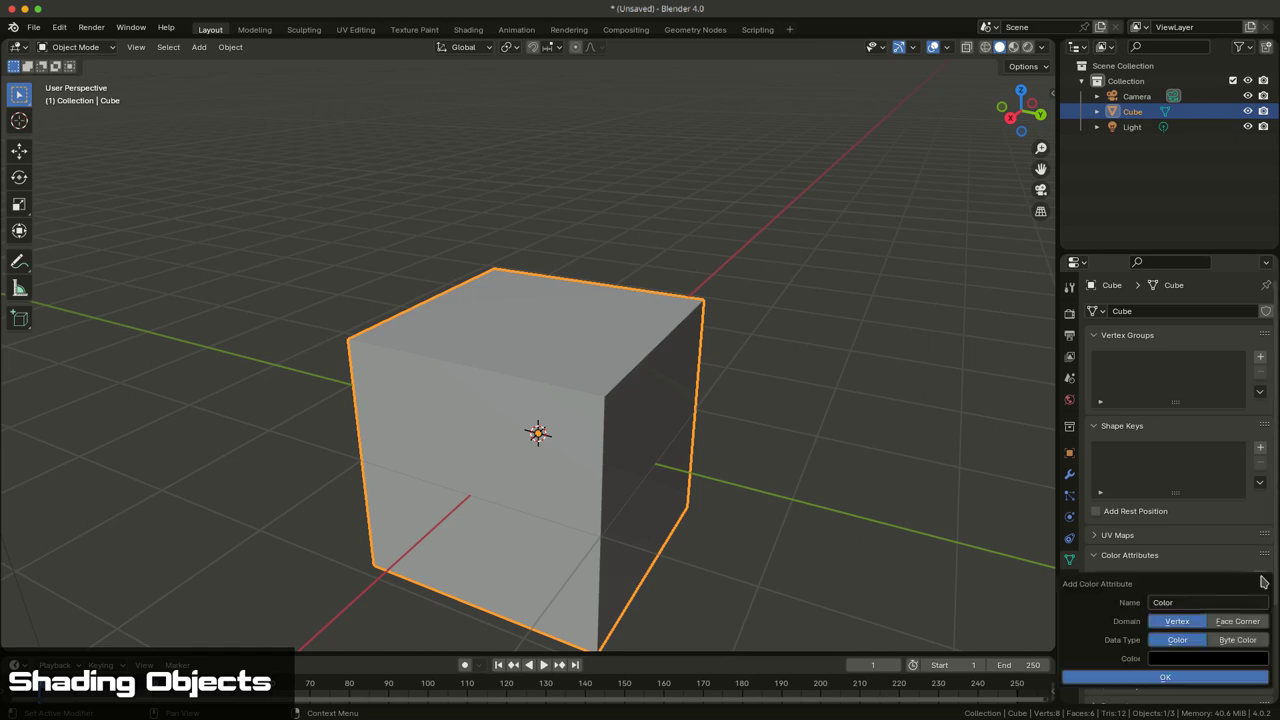
Create the Color attribute with a fully saturated red at full brightness, Vertex domain
click(1190, 659)
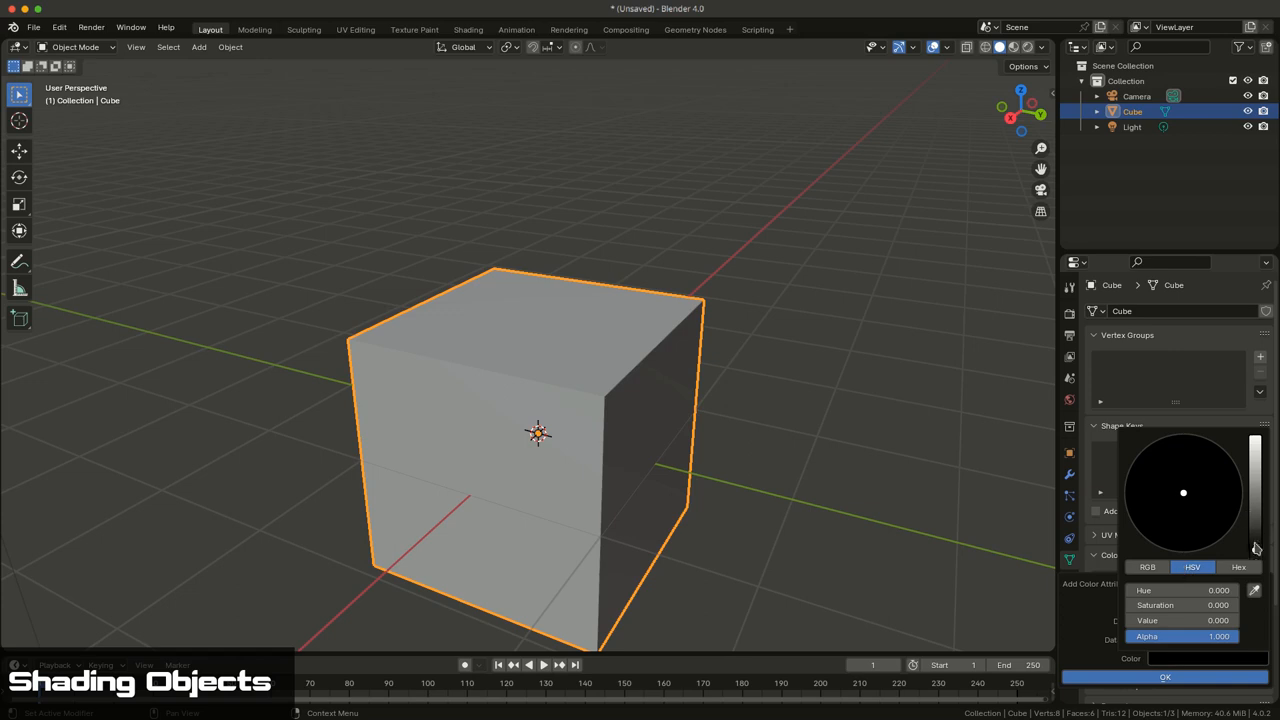
drag(1256, 548, 1256, 436)
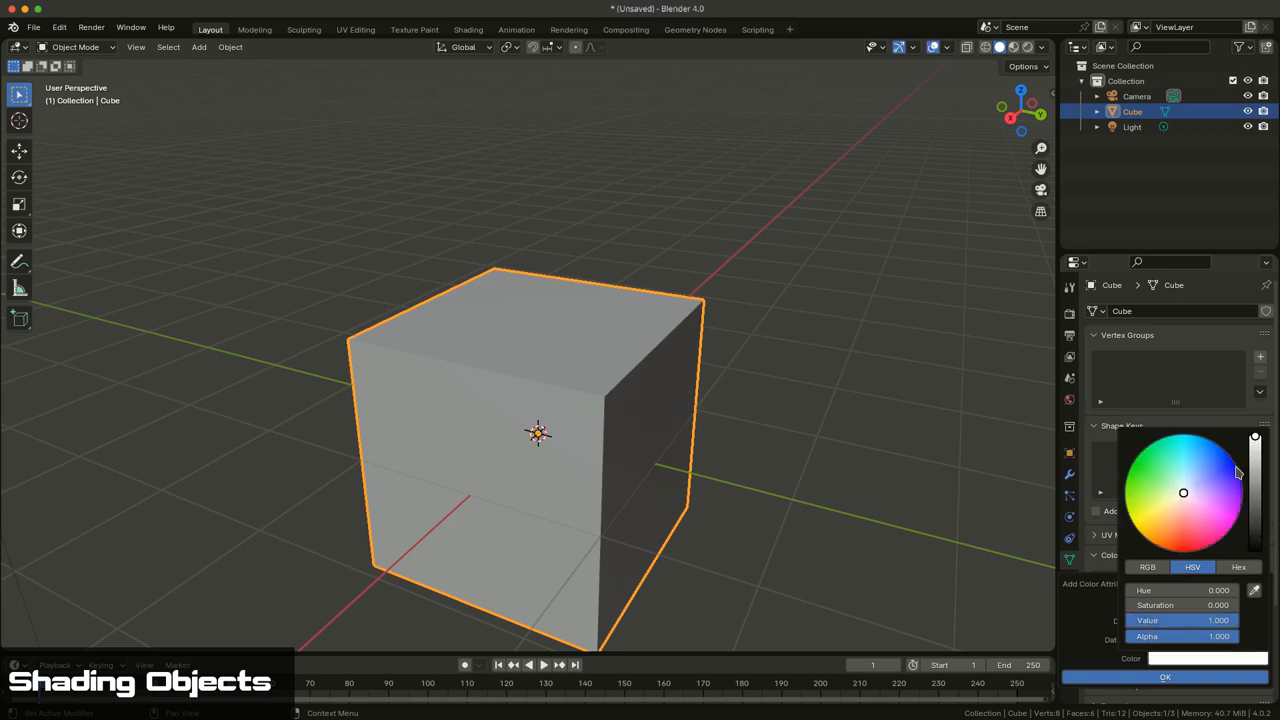
click(1180, 548)
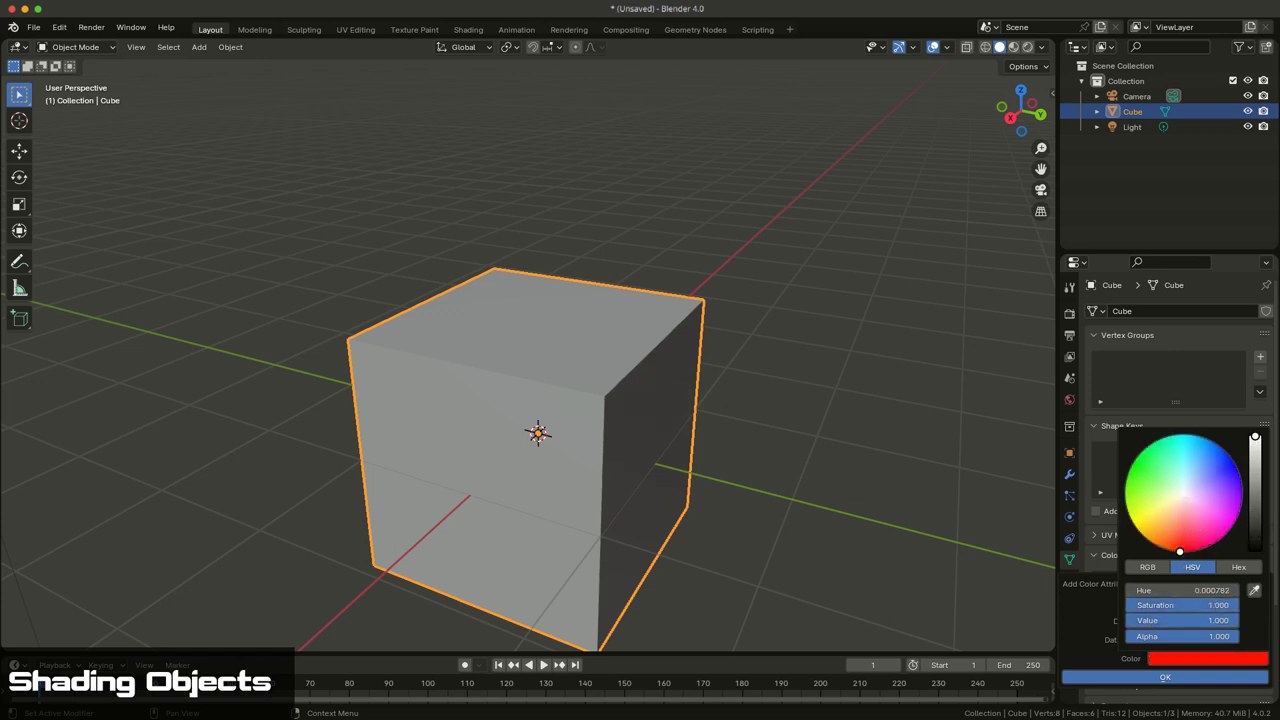
click(1165, 677)
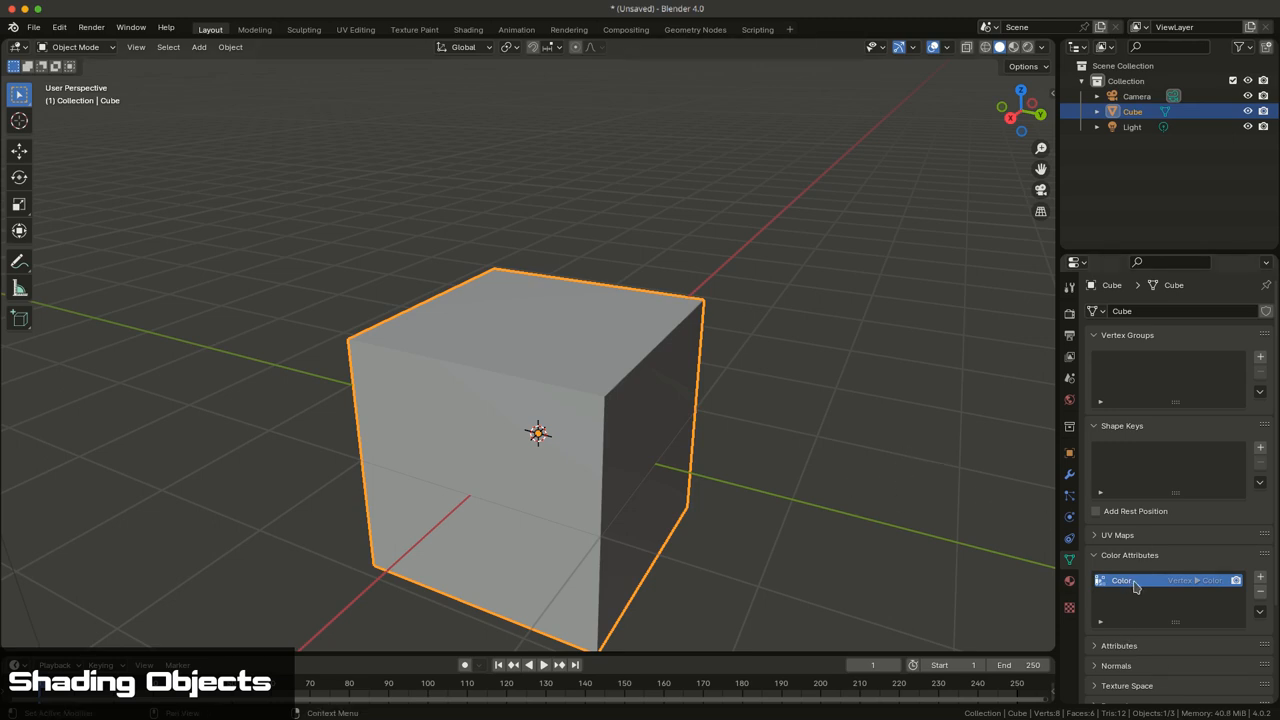
mouse_move(936, 540)
middle_down()
mouse_move(801, 477)
mouse_move(810, 314)
middle_up()
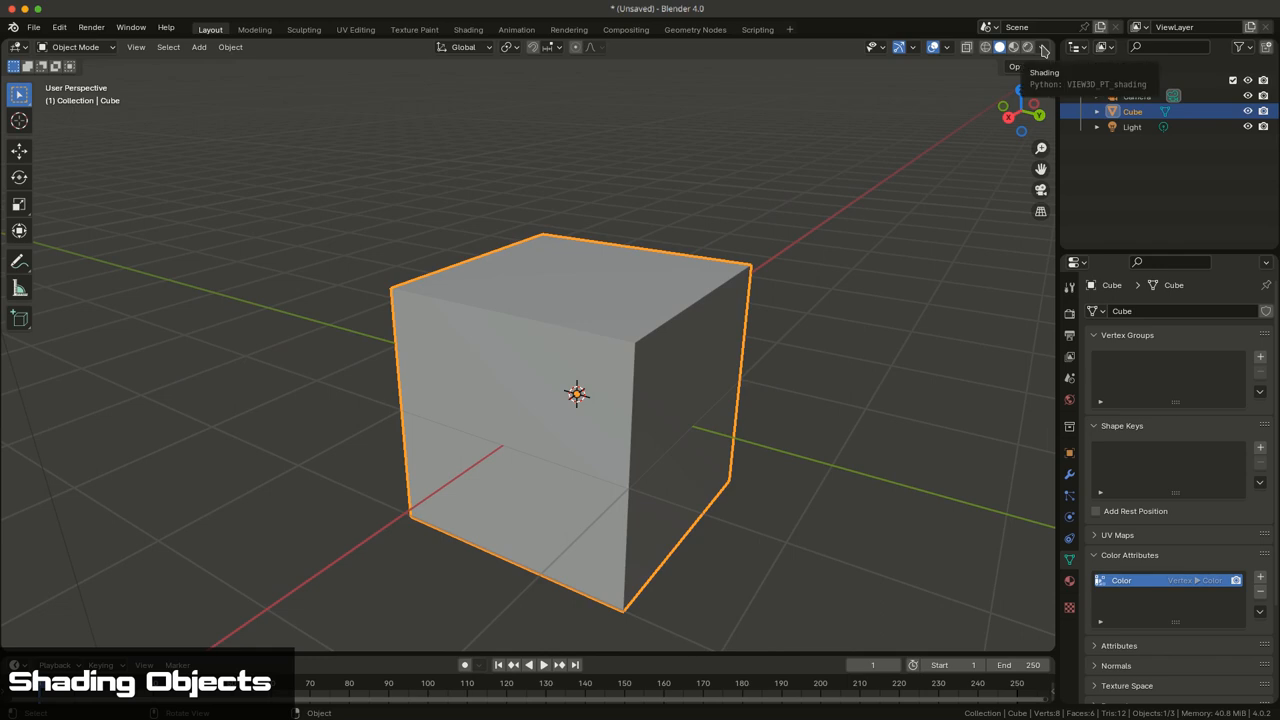
Set solid-mode viewport Color to Attribute so the cube shows red, and inspect it from all sides
click(1044, 48)
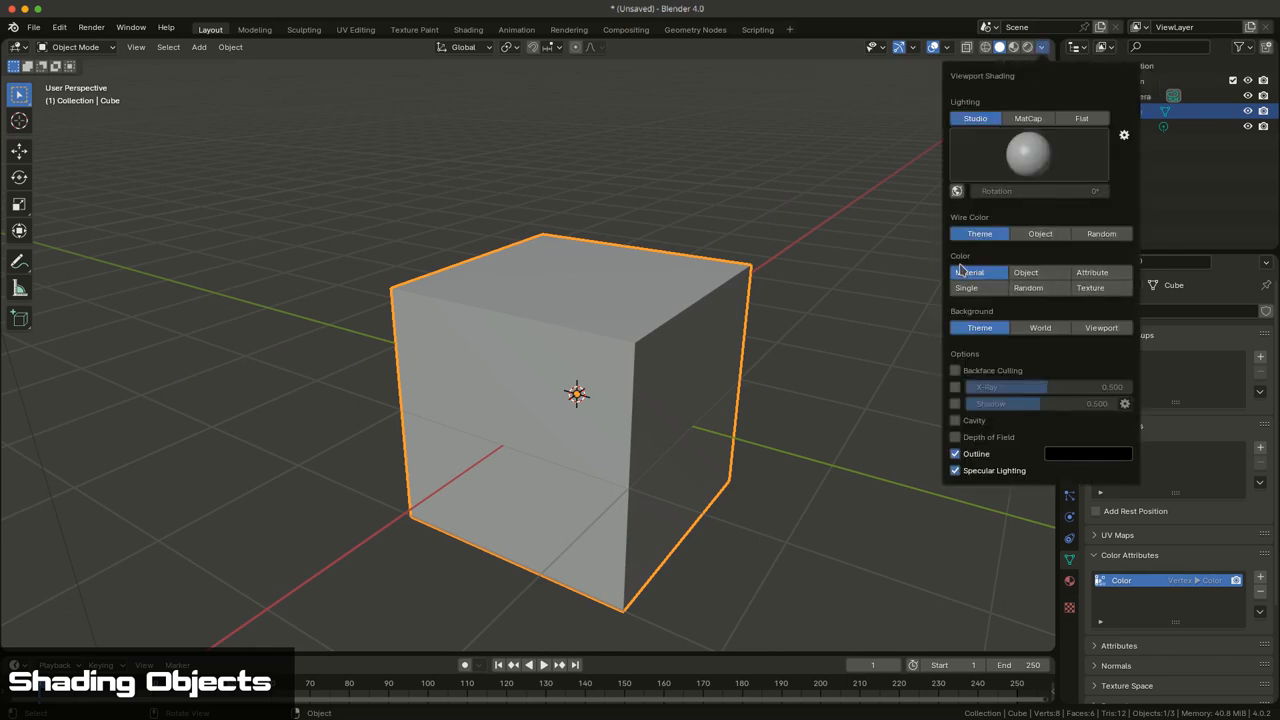
click(1092, 272)
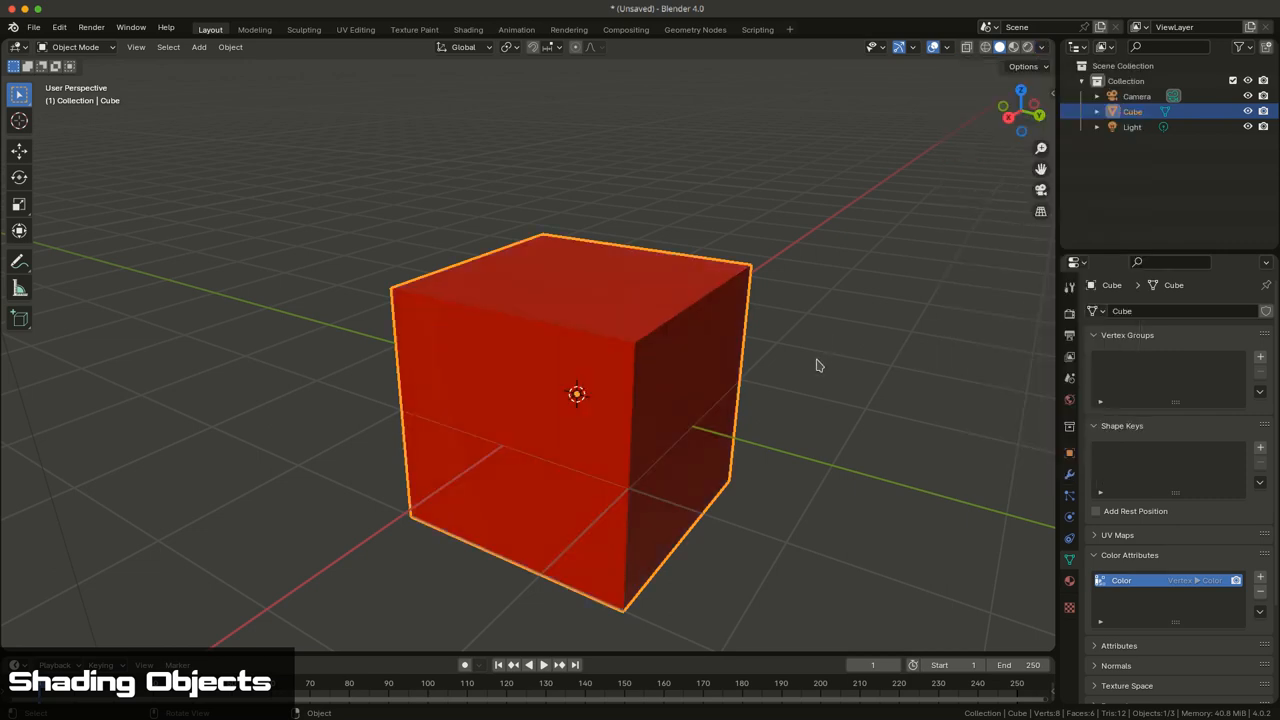
mouse_move(816, 364)
middle_down()
mouse_move(780, 398)
mouse_move(920, 380)
mouse_move(819, 427)
mouse_move(700, 420)
mouse_move(766, 429)
middle_up()
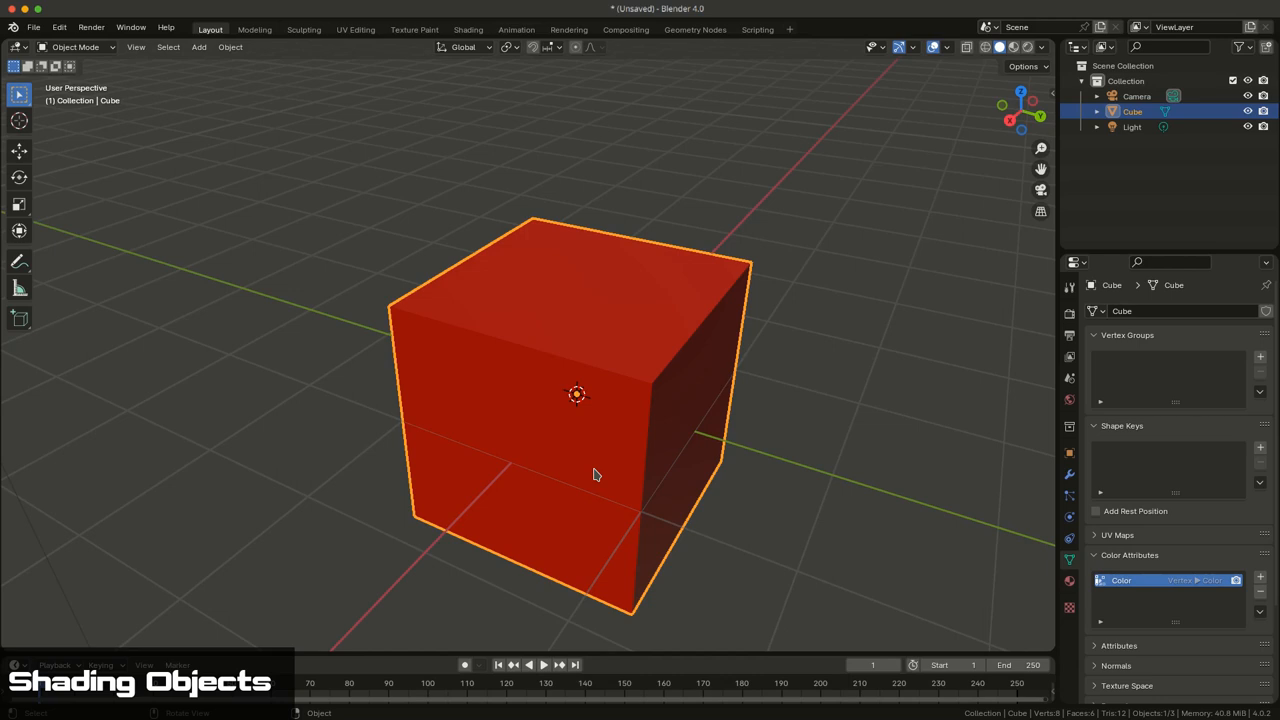
mouse_move(593, 473)
middle_down()
mouse_move(630, 460)
mouse_move(661, 479)
middle_up()
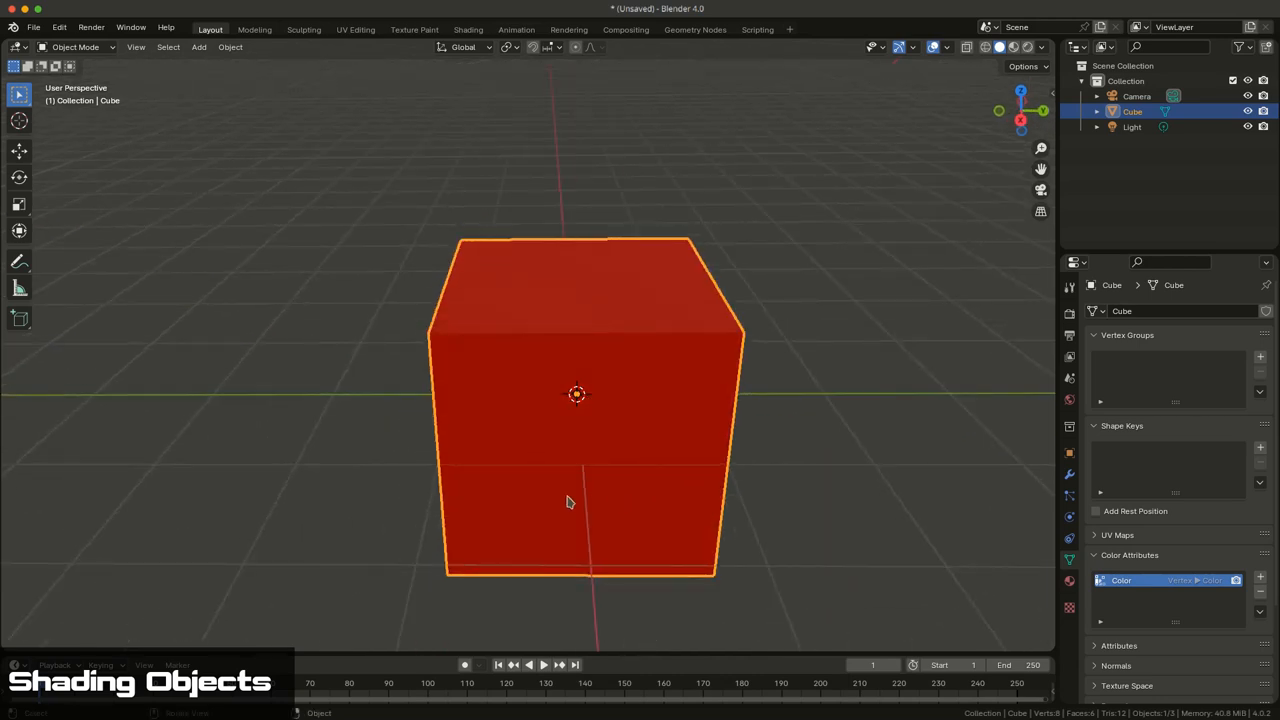
mouse_move(586, 530)
middle_down()
mouse_move(668, 525)
mouse_move(647, 540)
middle_up()
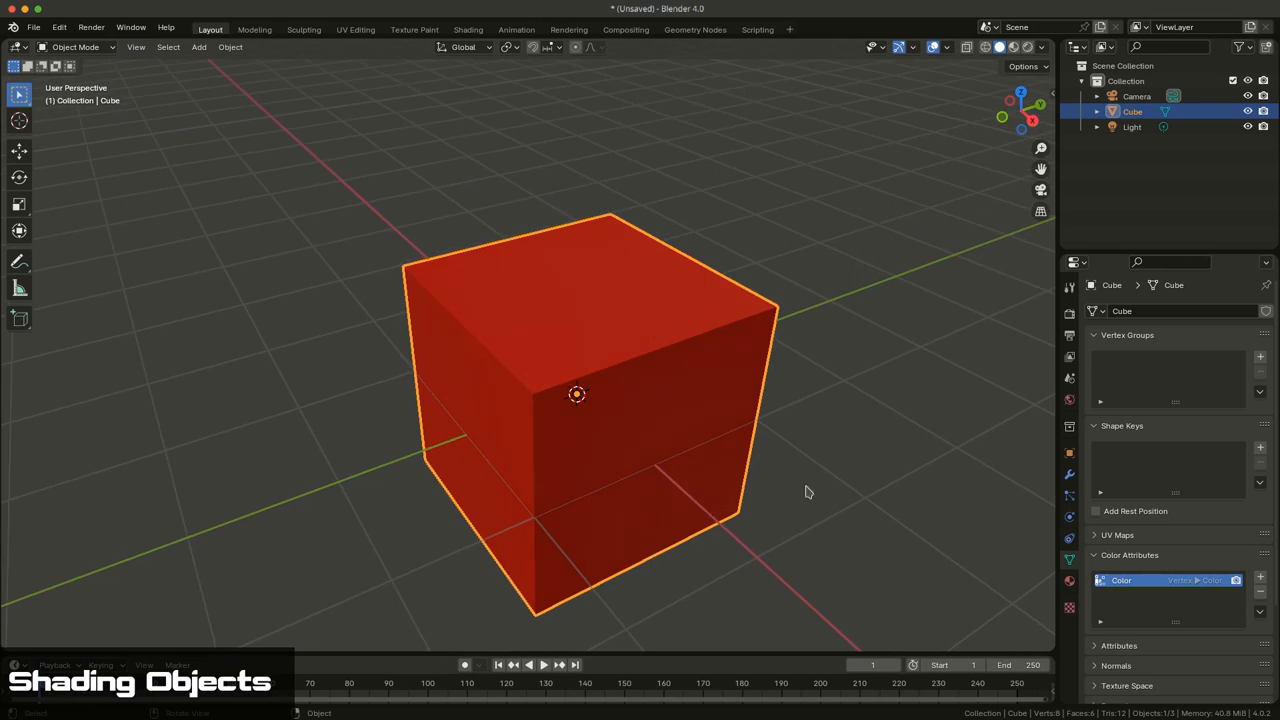
middle_drag(804, 497, 765, 486)
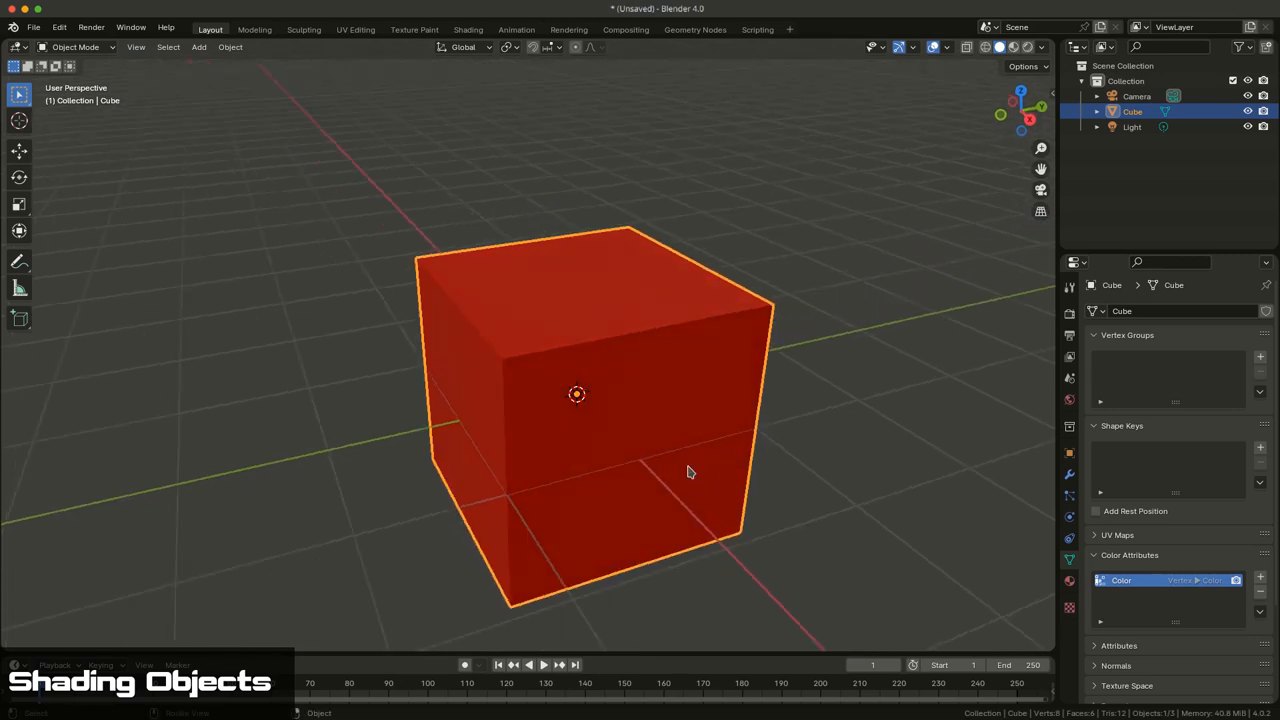
mouse_move(731, 446)
middle_down()
mouse_move(709, 454)
mouse_move(732, 447)
middle_up()
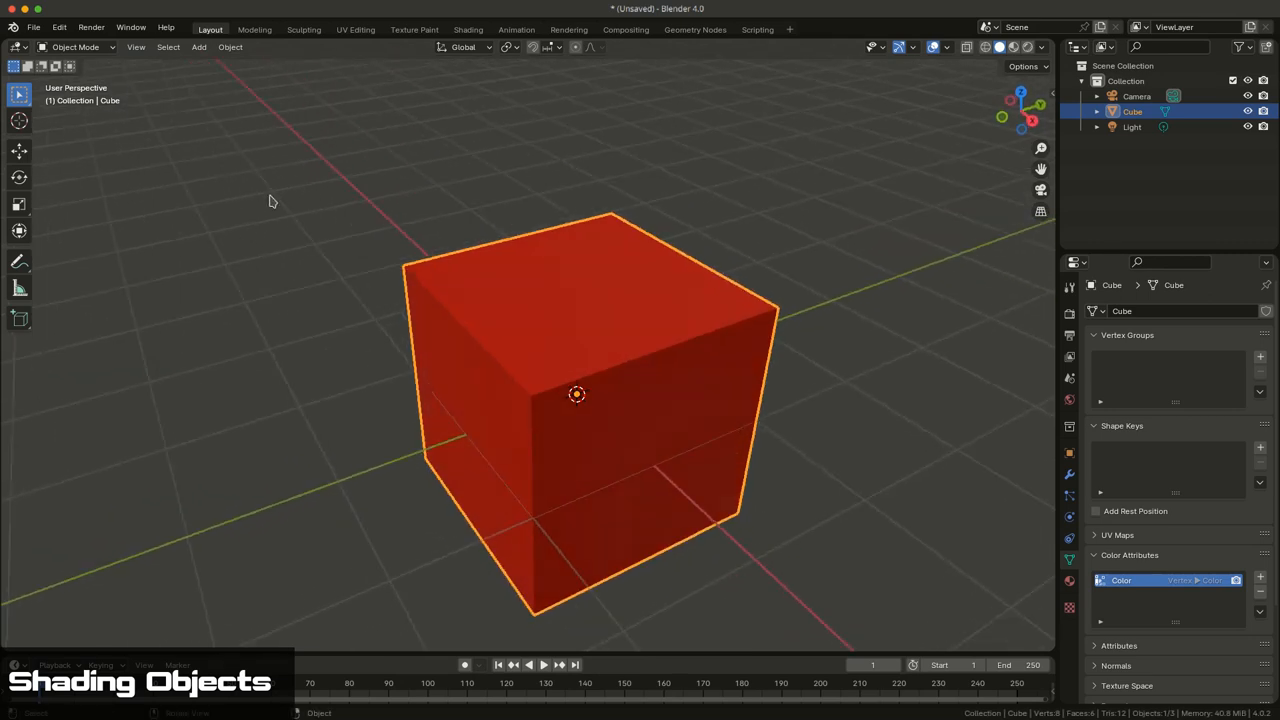
middle_drag(563, 334, 451, 204)
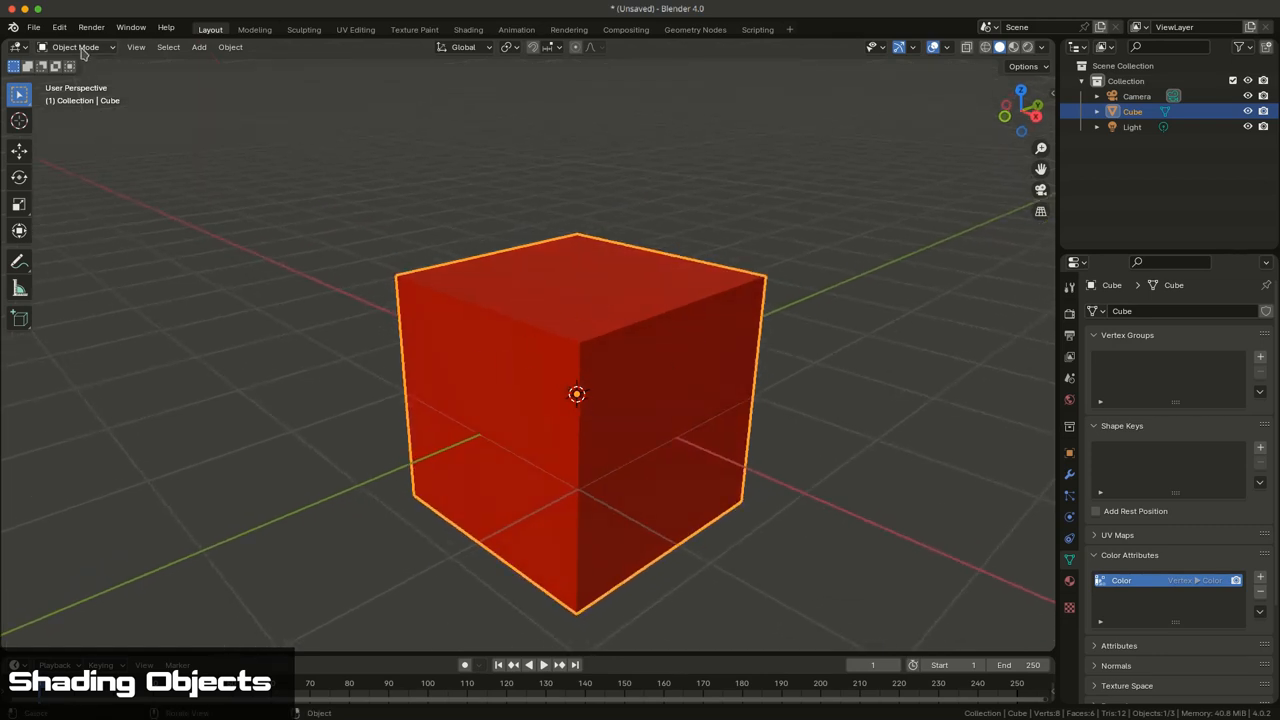
click(75, 47)
click(98, 121)
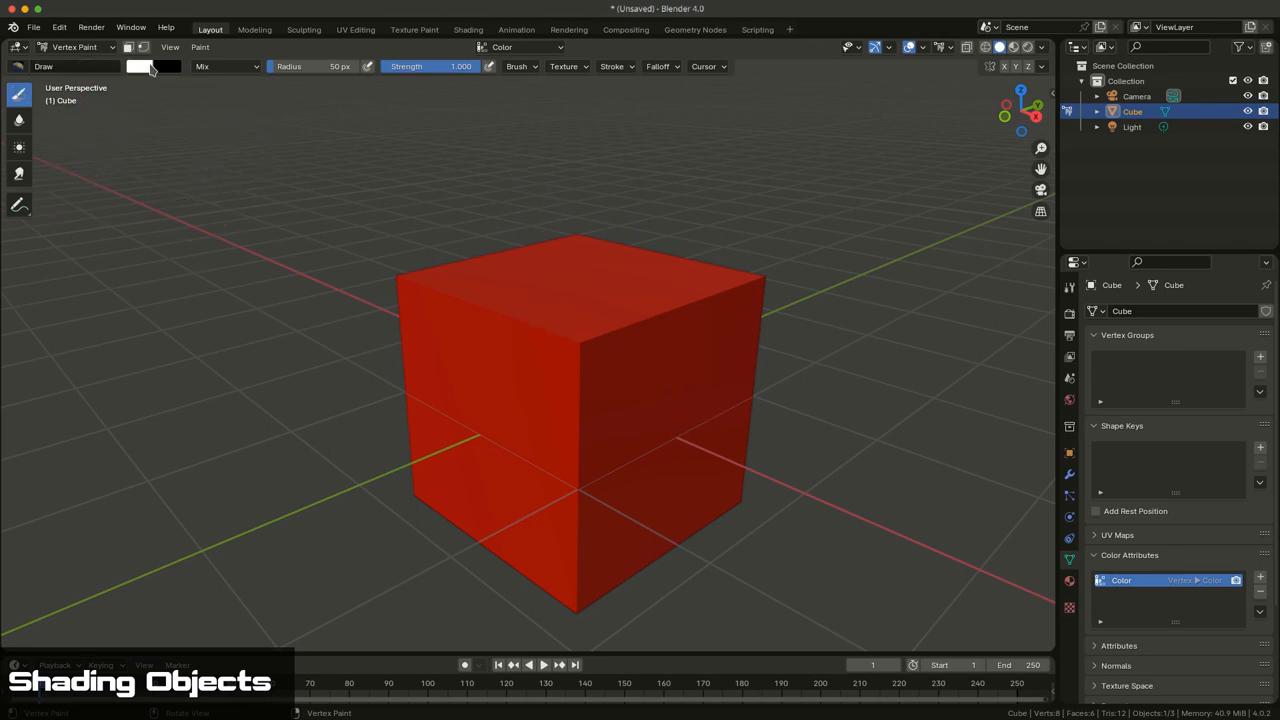
click(235, 68)
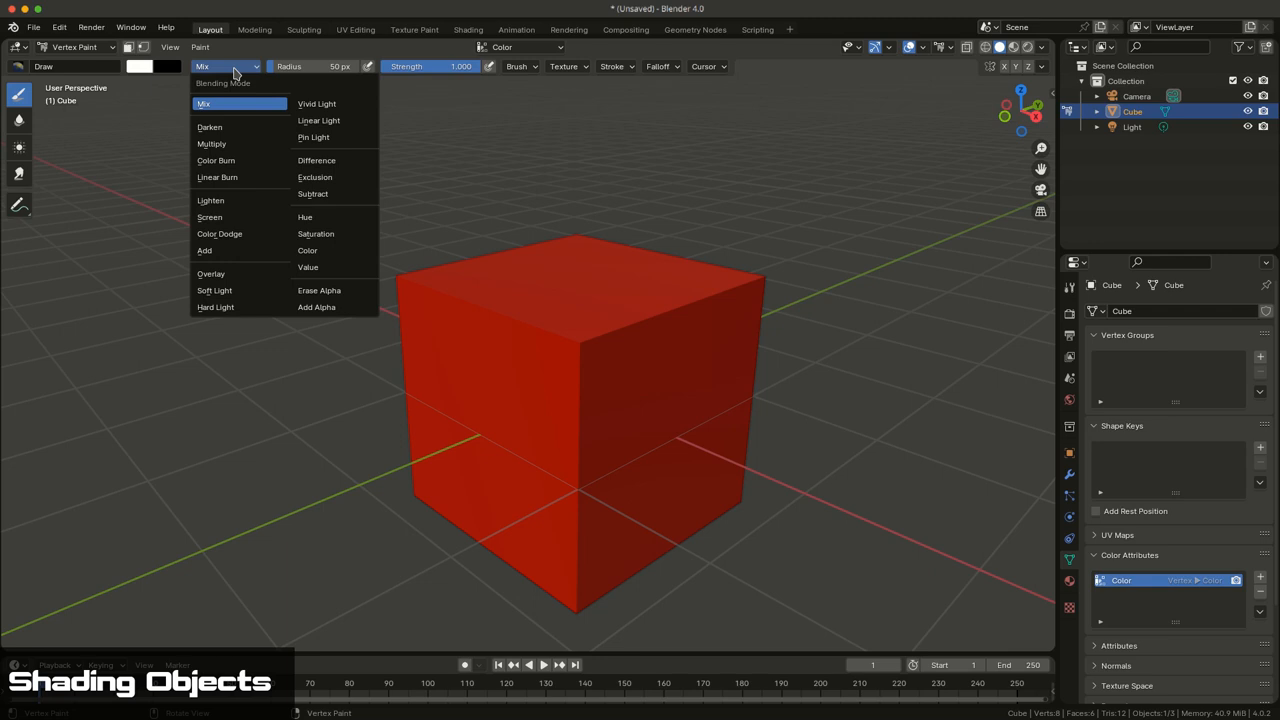
click(235, 72)
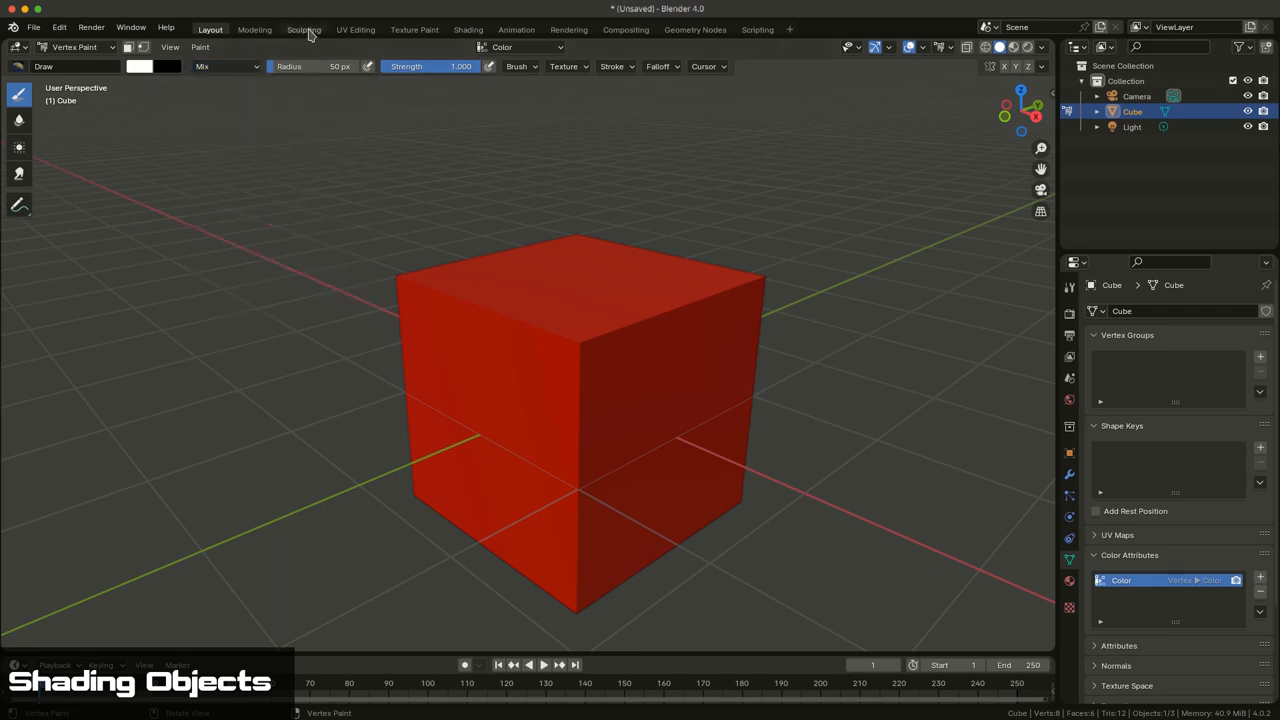
click(536, 66)
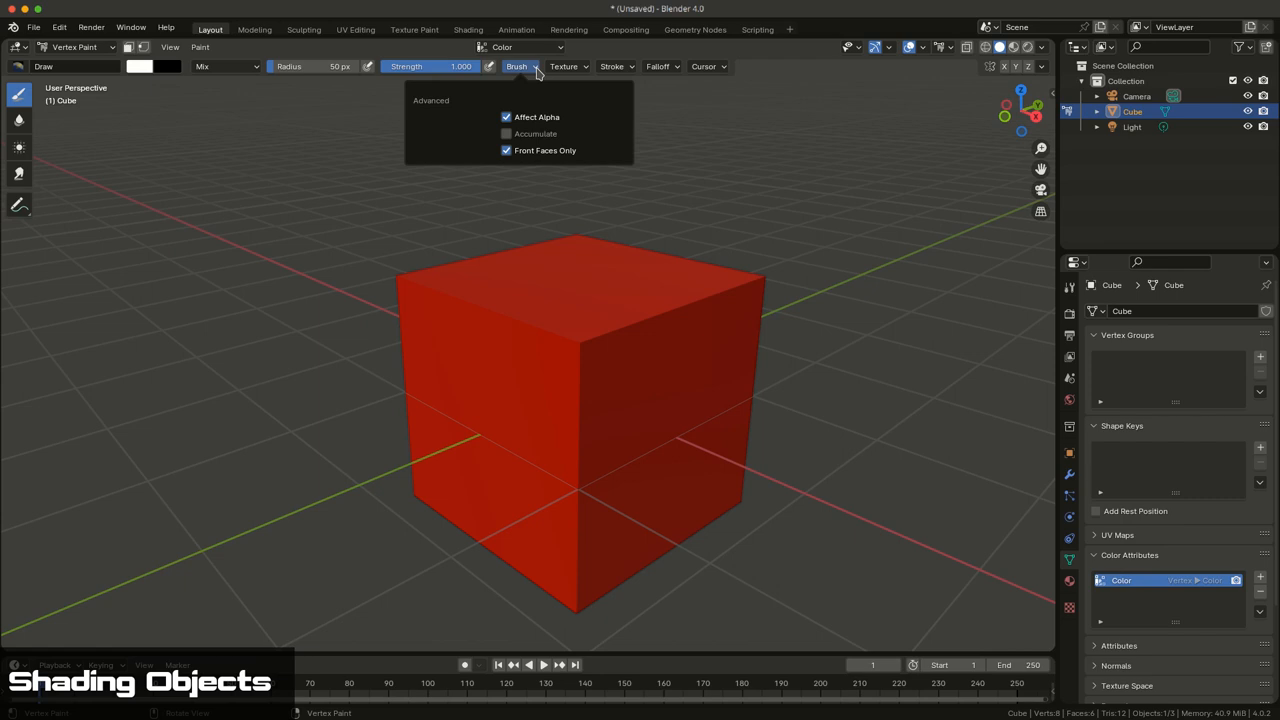
click(567, 66)
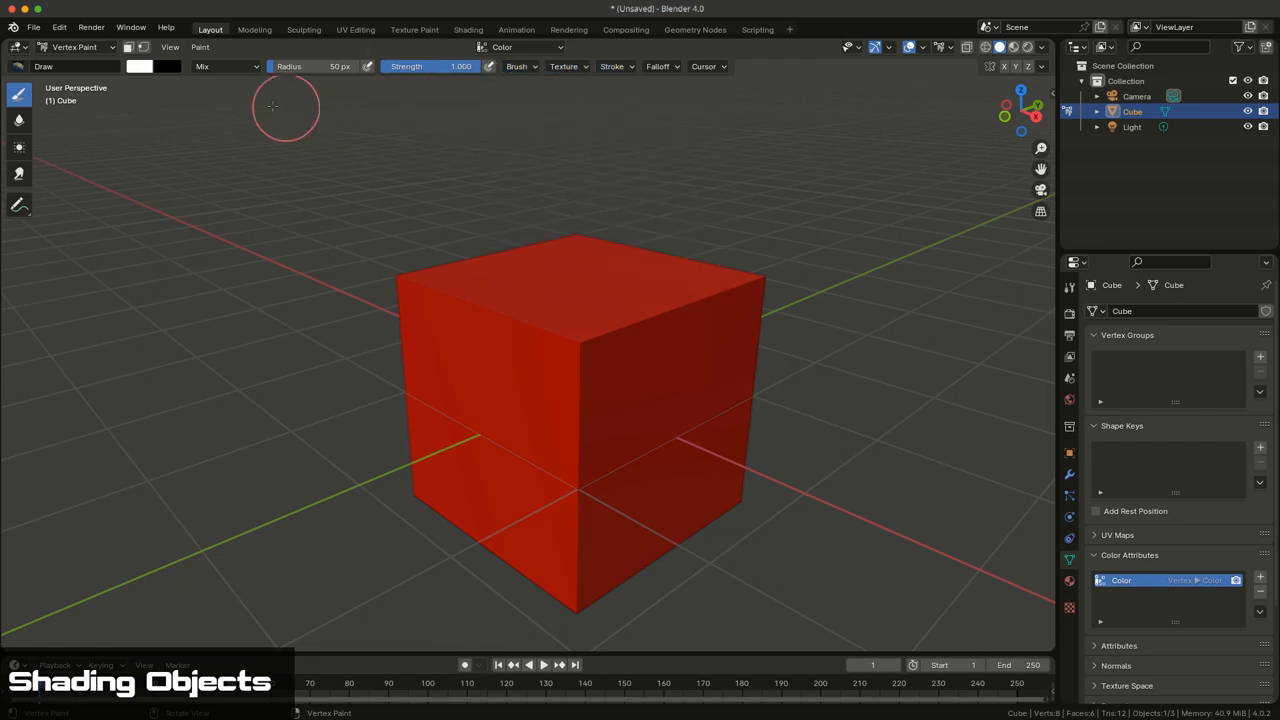
Paint a white patch onto the cube's front top corner with the Draw brush
click(140, 67)
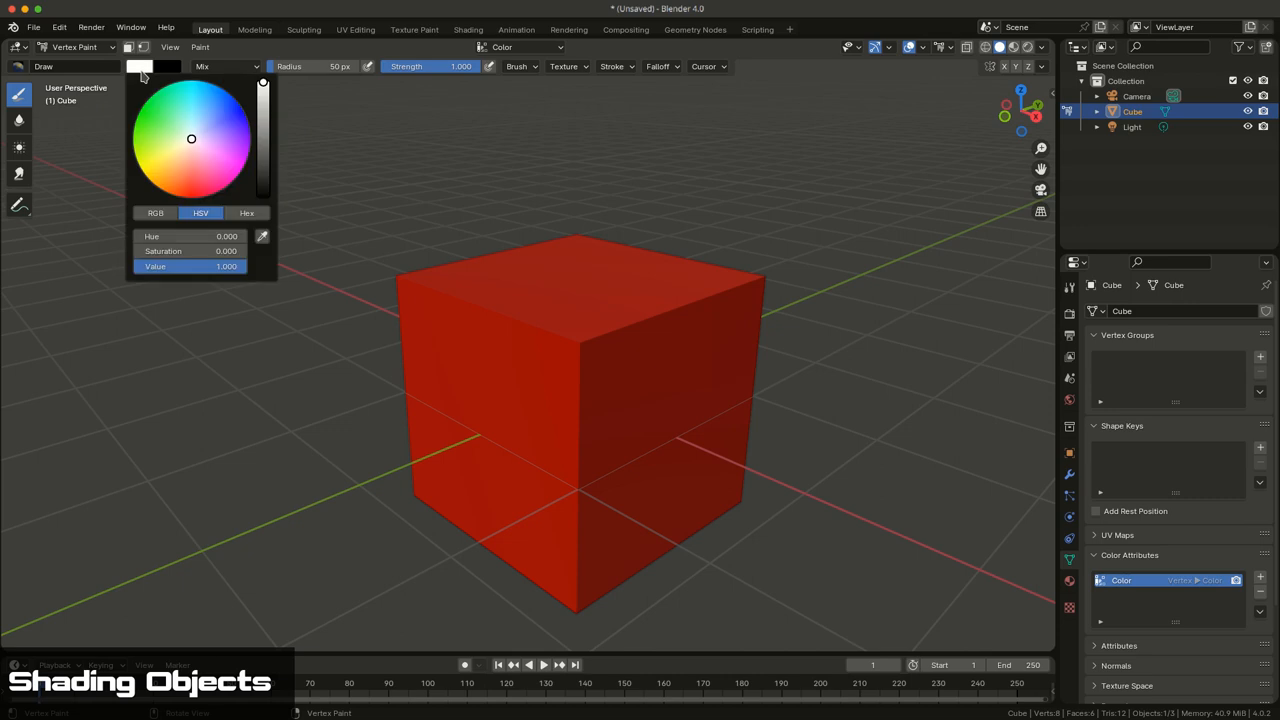
click(572, 348)
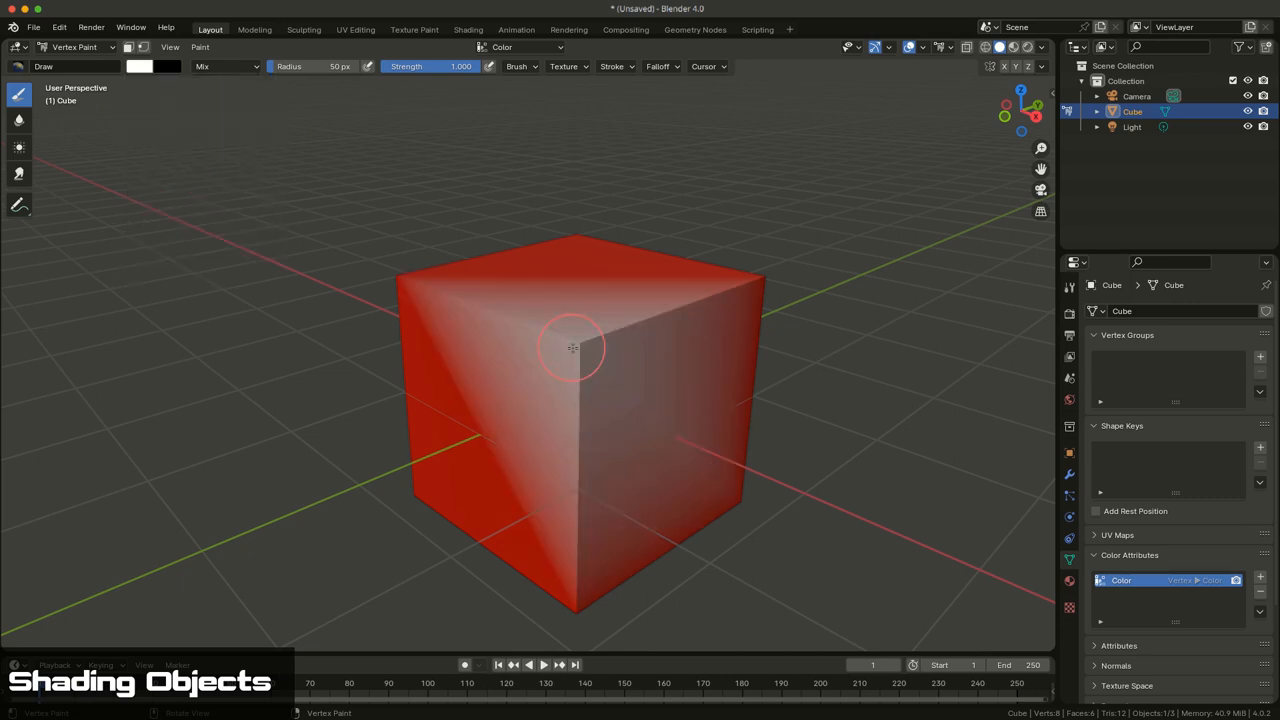
mouse_move(758, 432)
middle_down()
mouse_move(618, 454)
mouse_move(640, 420)
middle_up()
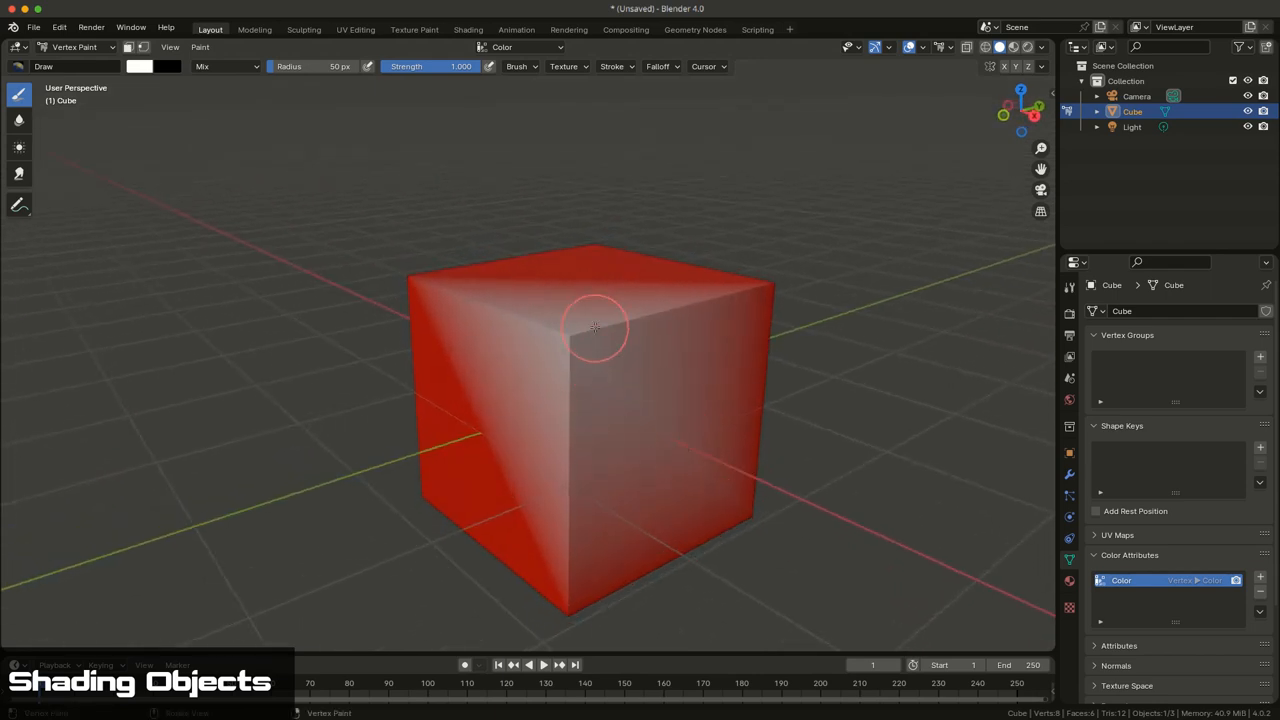
middle_drag(612, 355, 572, 362)
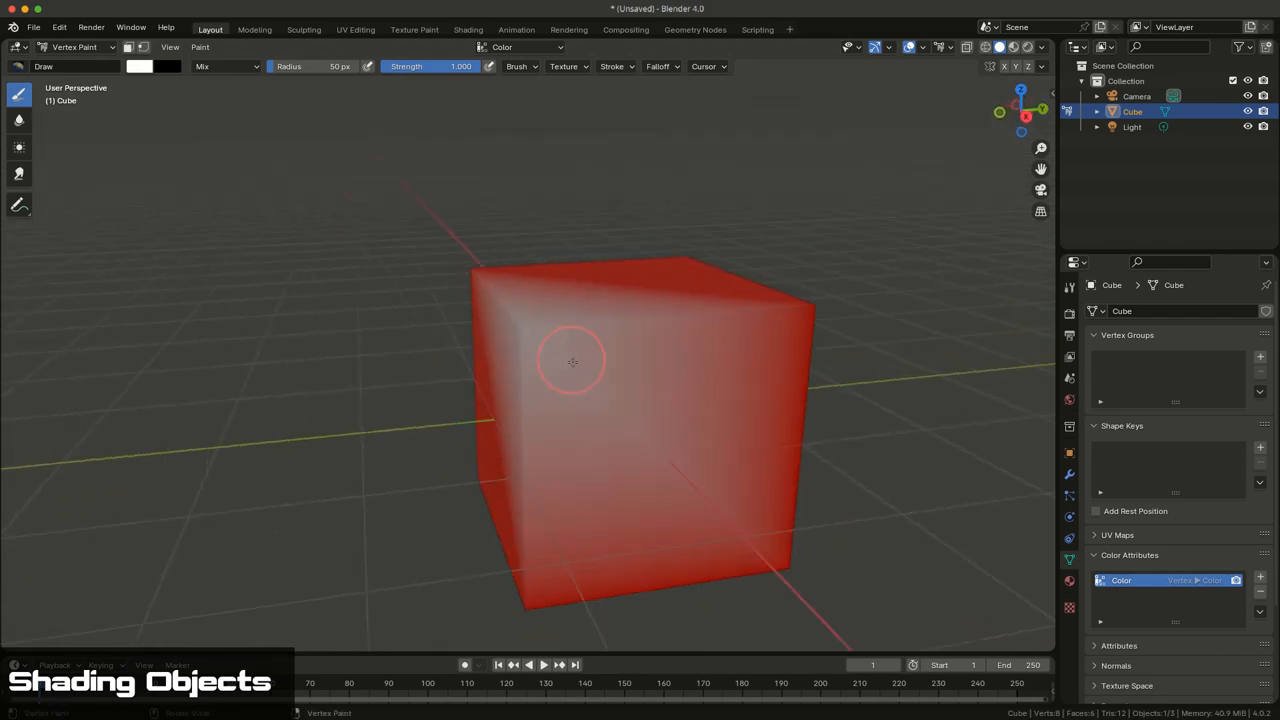
mouse_move(680, 390)
middle_down()
mouse_move(676, 402)
mouse_move(842, 390)
mouse_move(566, 366)
mouse_move(870, 458)
mouse_move(860, 455)
middle_up()
Briefly enter Edit Mode, return to painting, then leave Vertex Paint for Object Mode
key(Tab)
key(Tab)
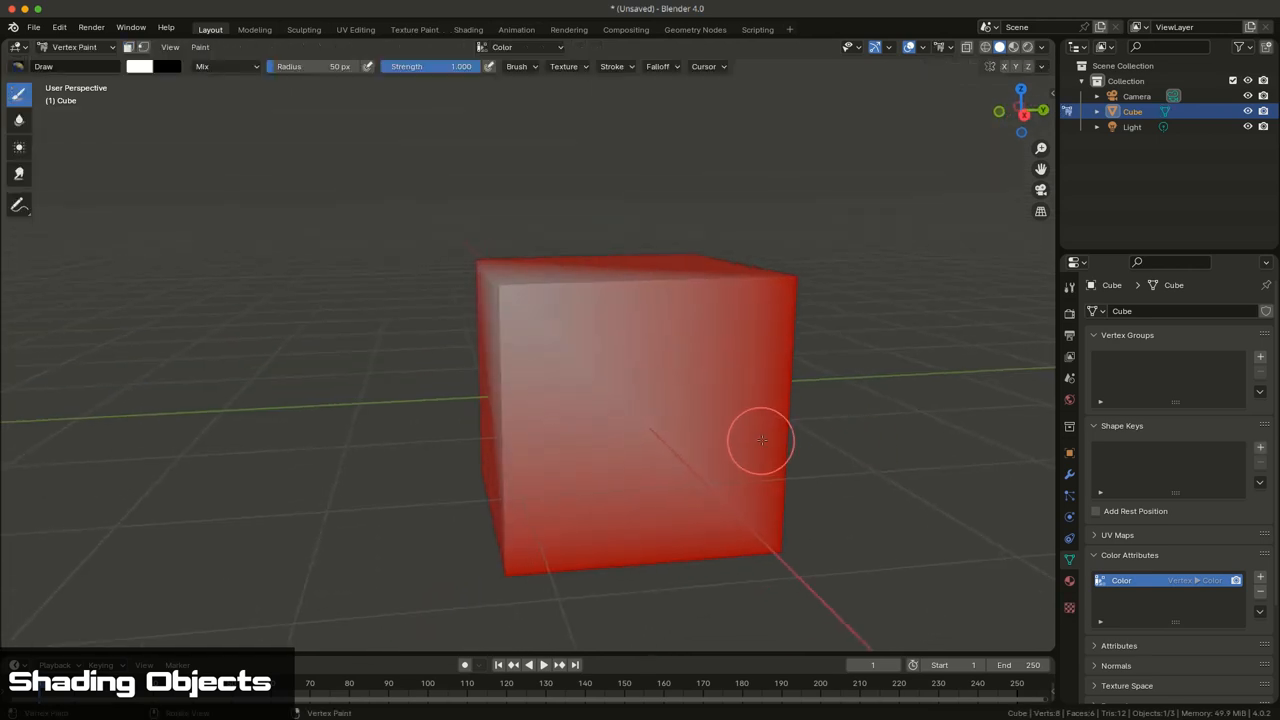
middle_drag(760, 445, 623, 400)
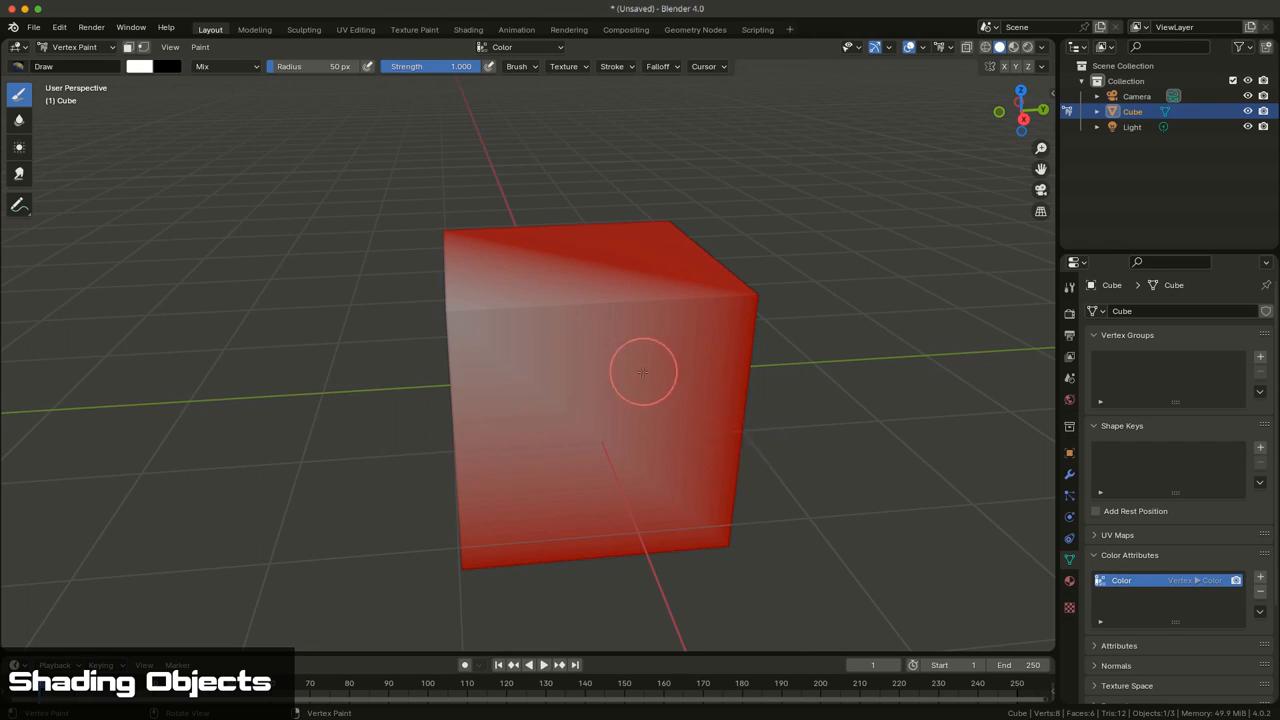
click(75, 47)
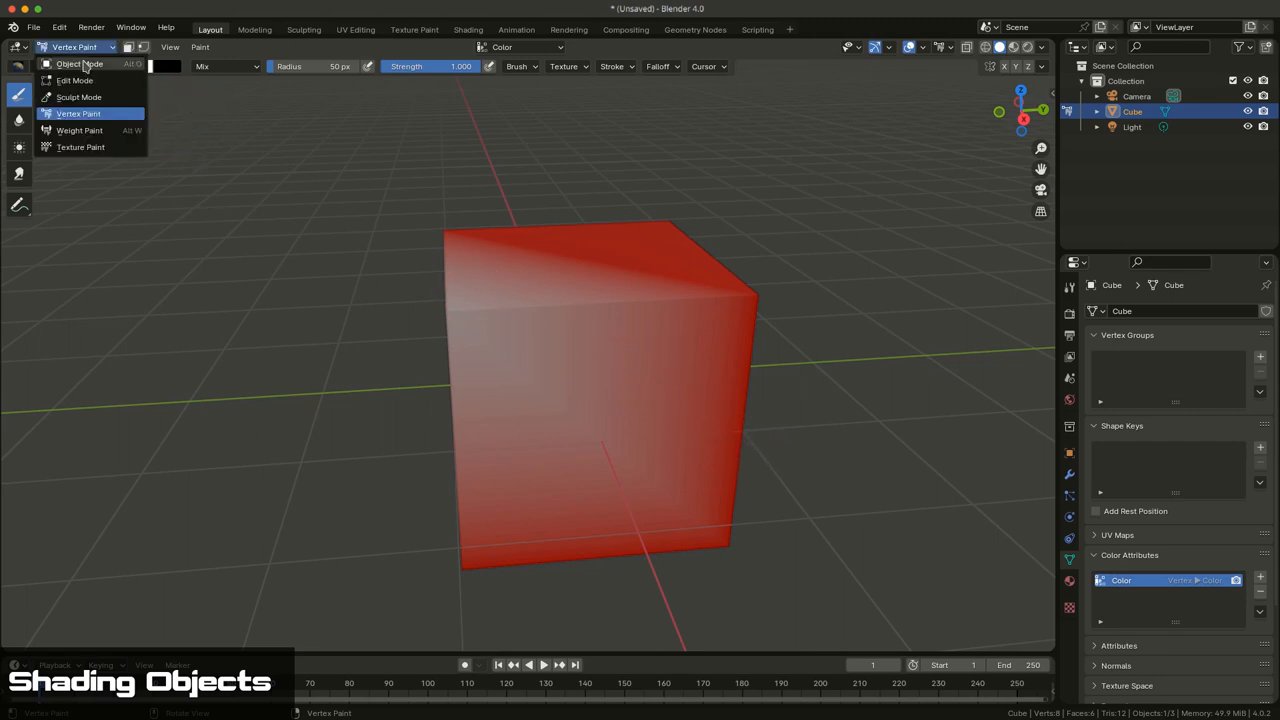
Shade the cube smooth, then subdivide all its faces in Edit Mode
right_click(675, 345)
click(685, 343)
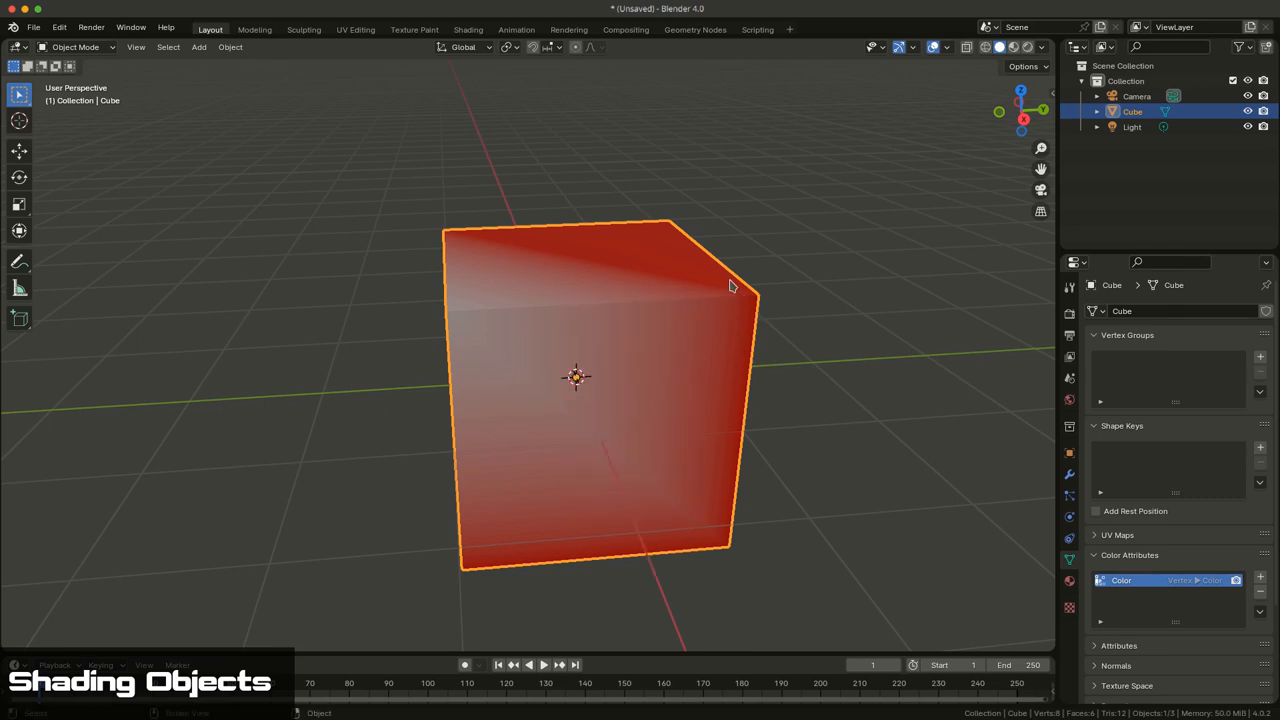
key(Tab)
click(157, 47)
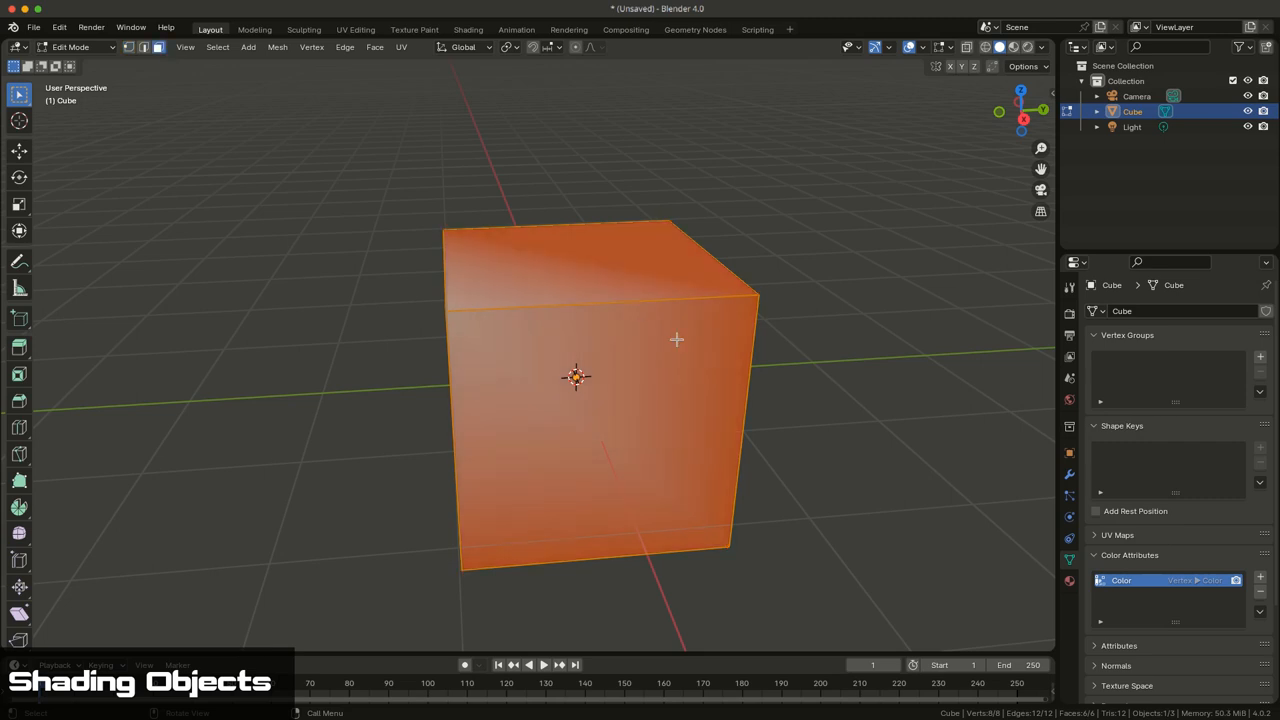
right_click(678, 342)
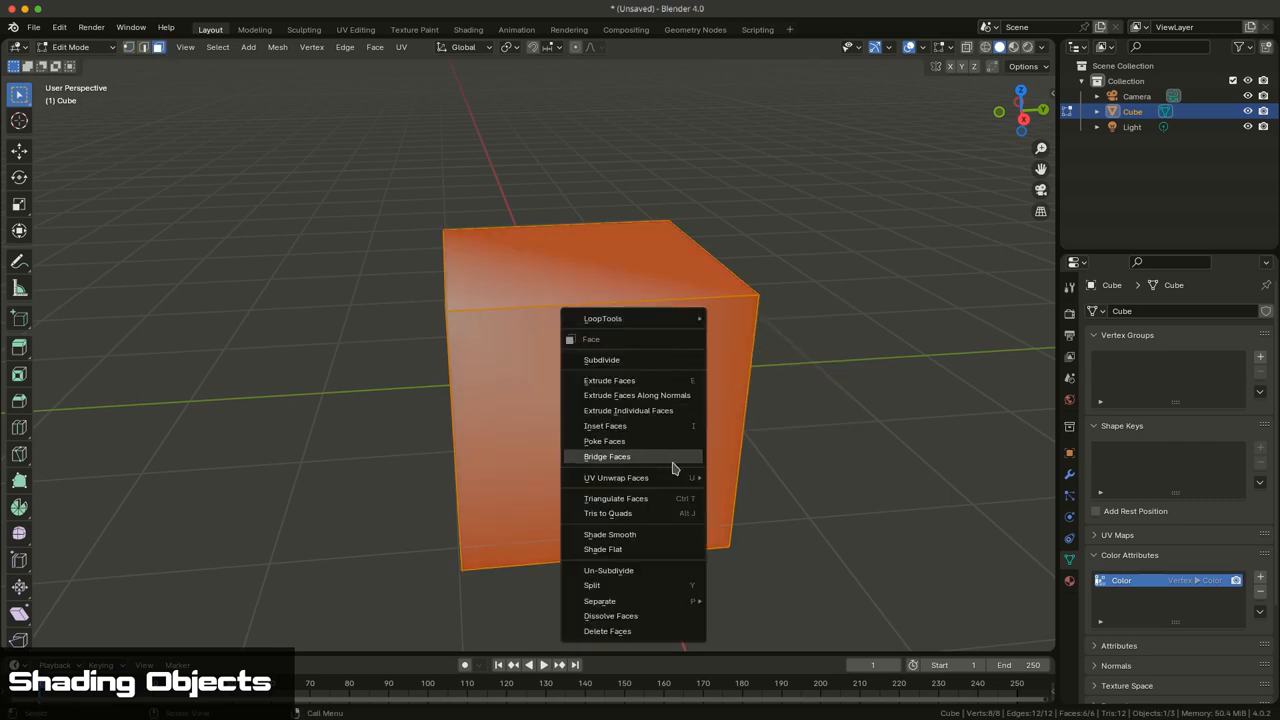
click(640, 360)
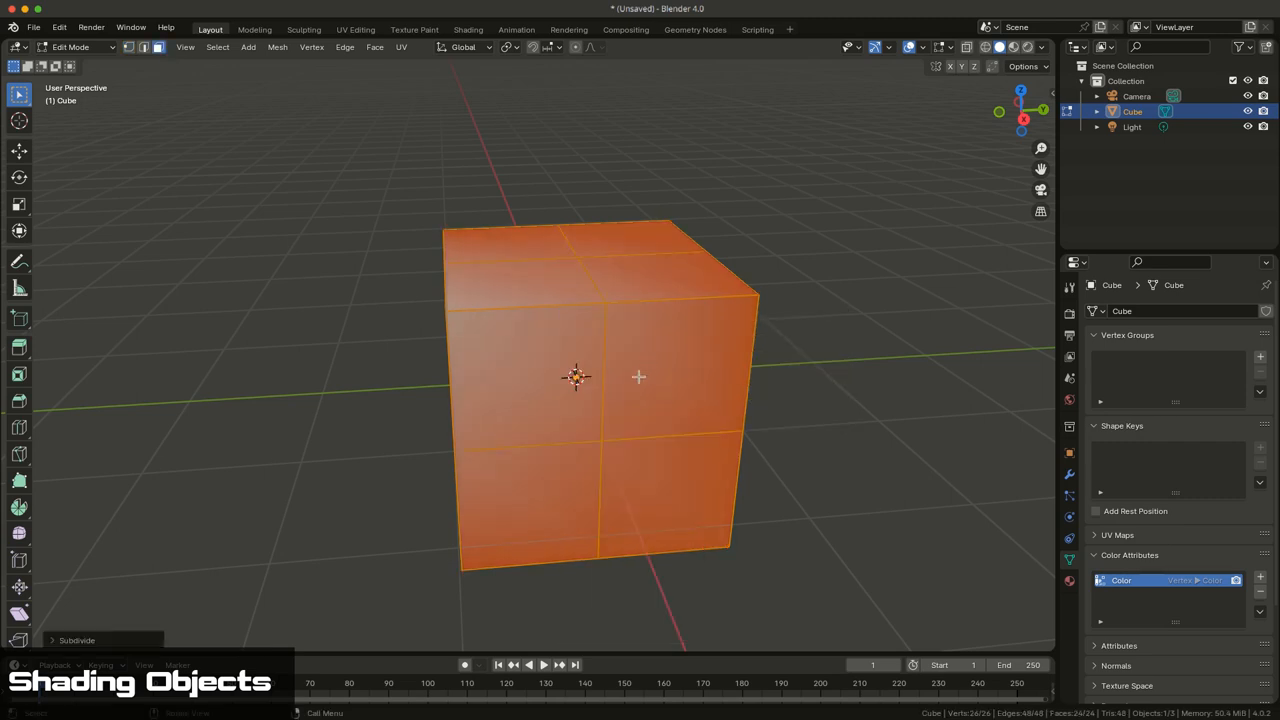
Raise the Subdivide Number of Cuts to 6 in the operator panel
click(57, 640)
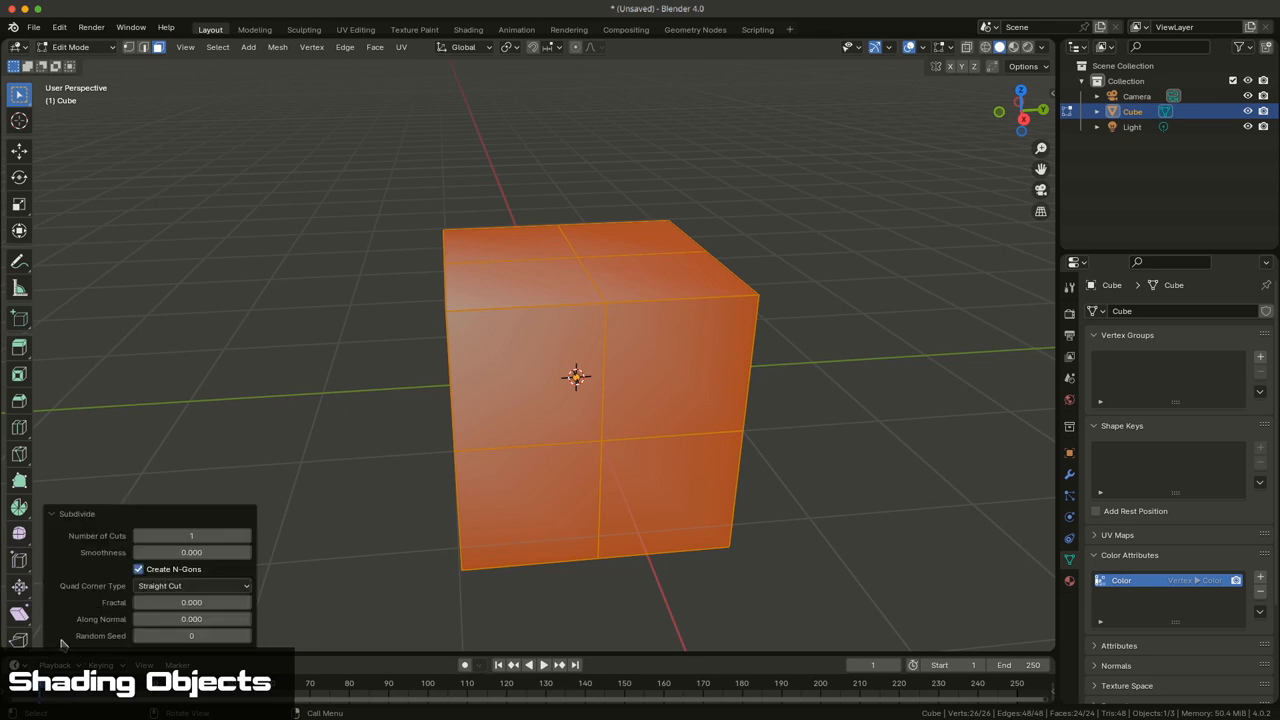
click(248, 536)
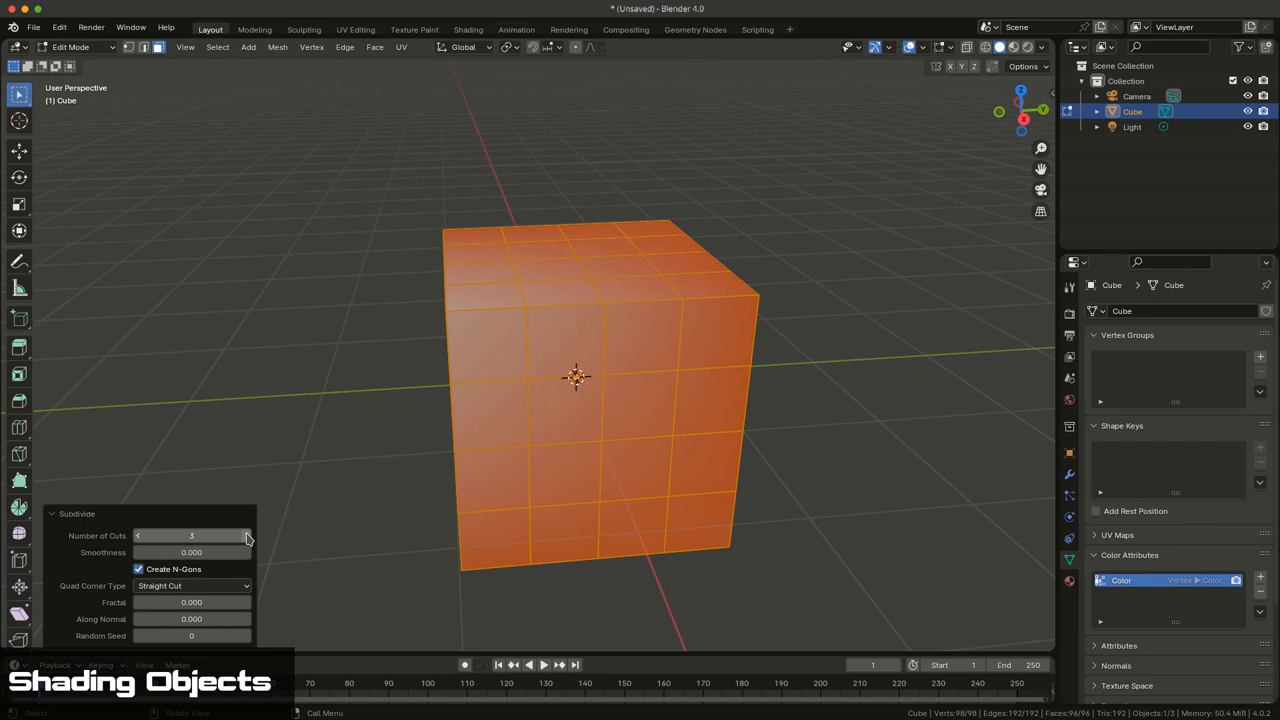
click(248, 537)
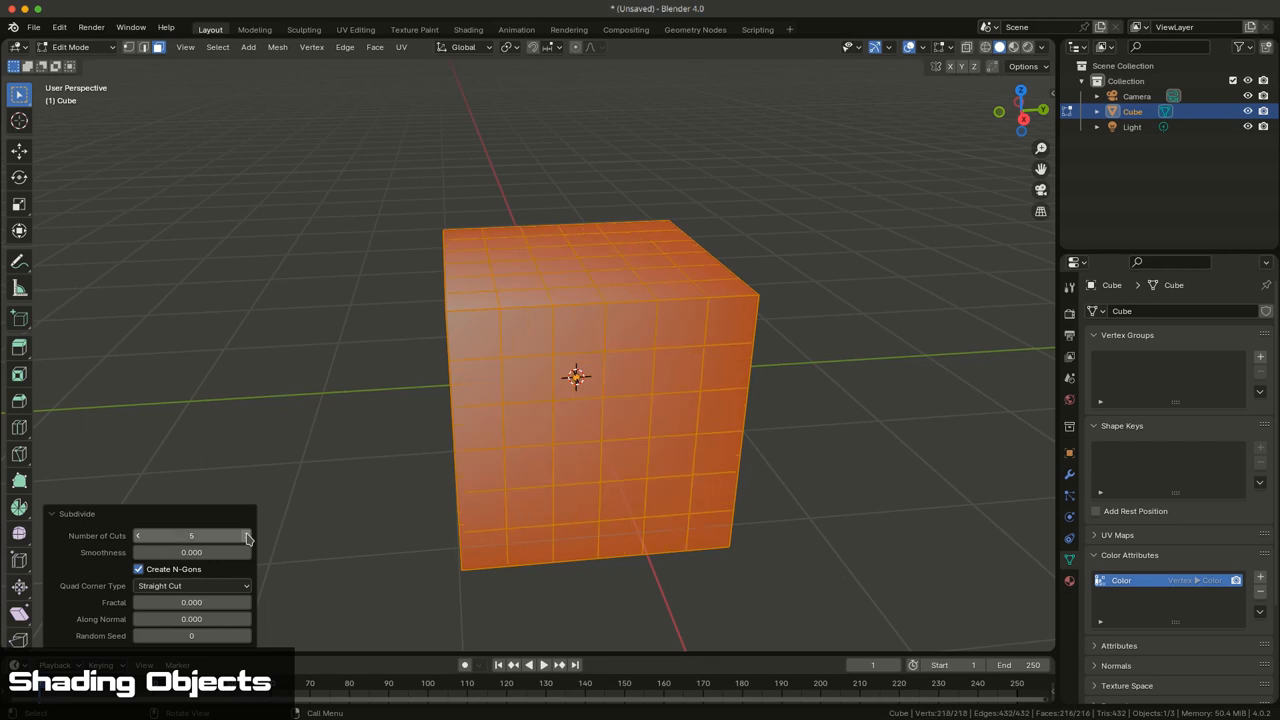
click(248, 537)
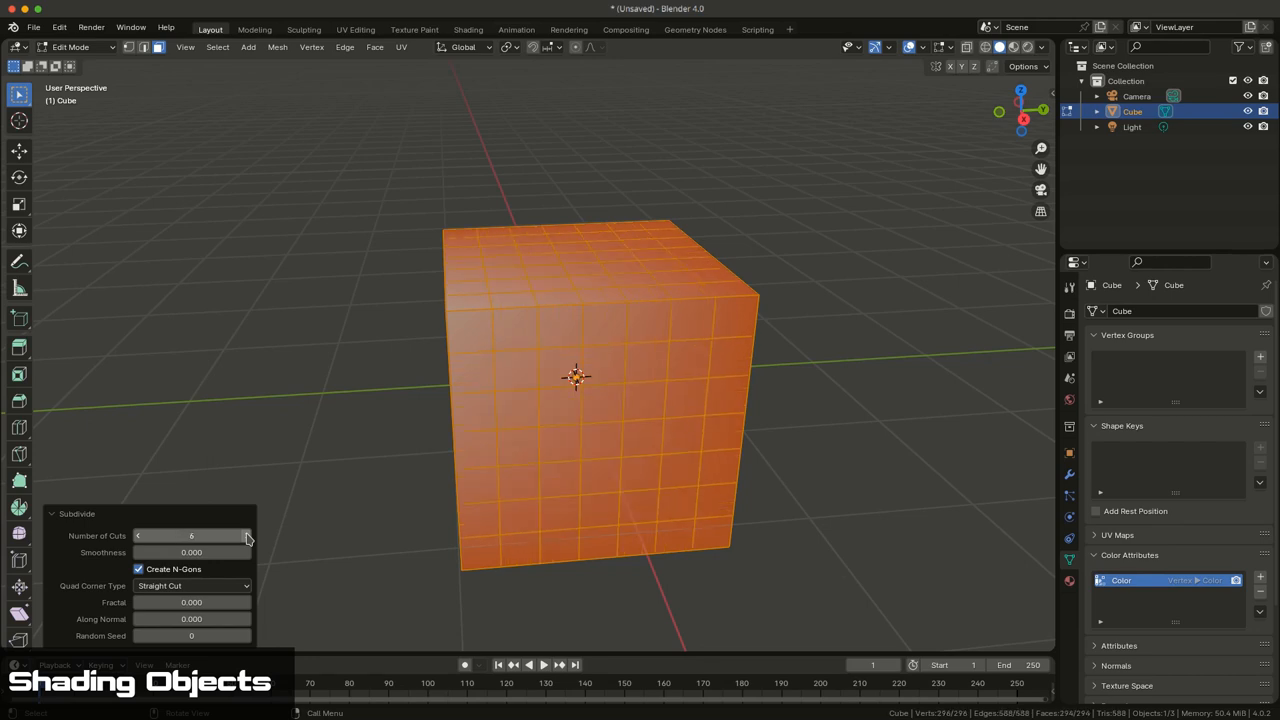
middle_drag(438, 428, 480, 424)
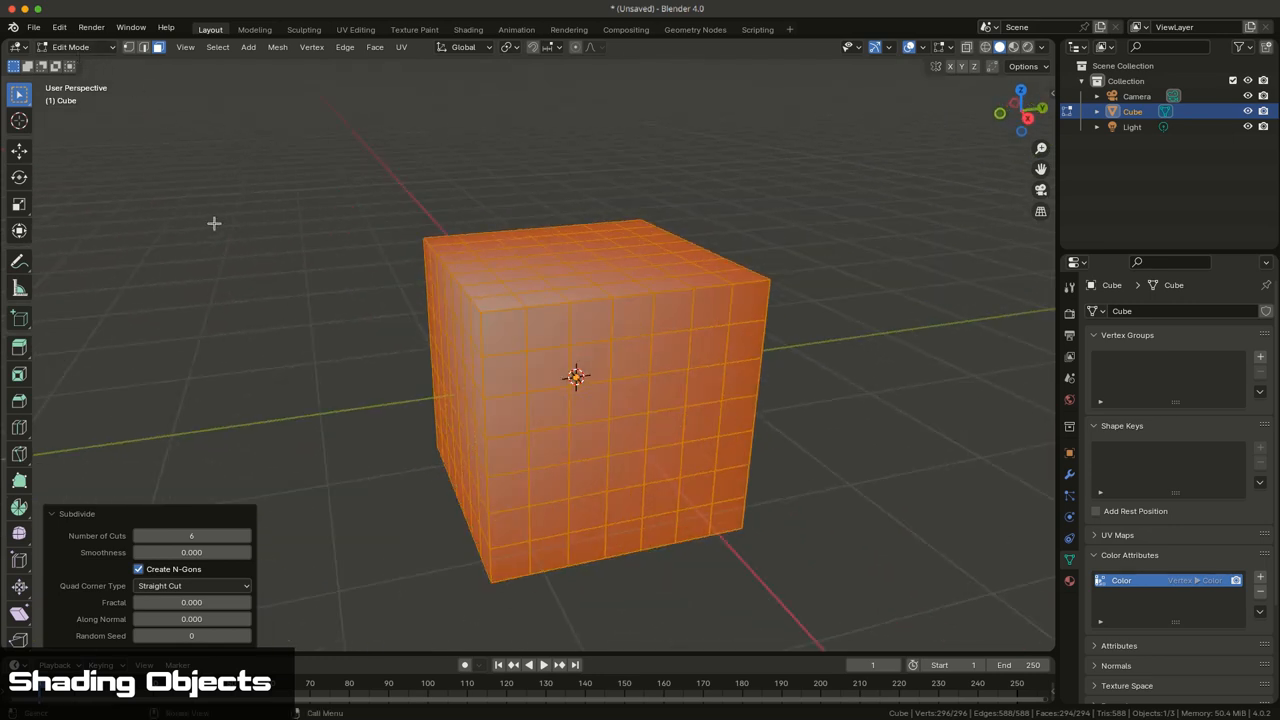
Return to Object Mode and switch the cube into Vertex Paint mode
key(Tab)
click(70, 47)
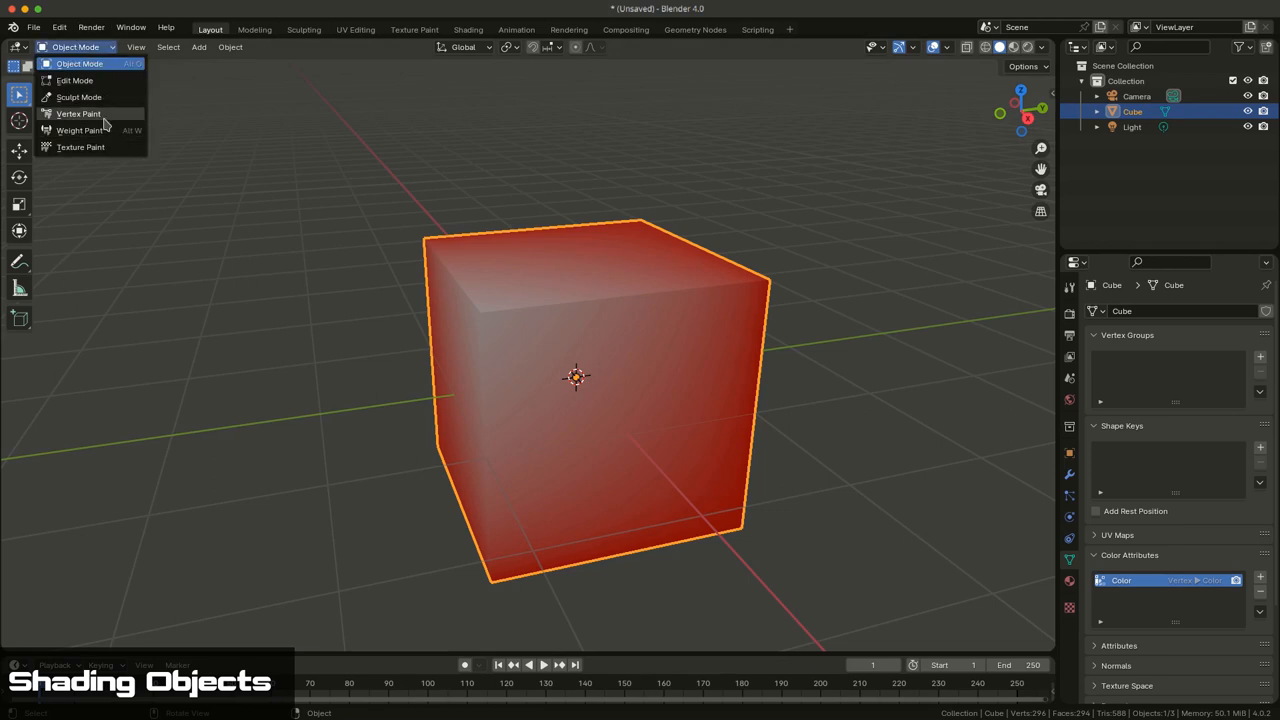
click(78, 113)
mouse_move(530, 340)
middle_down()
mouse_move(573, 372)
mouse_move(620, 370)
mouse_move(568, 369)
middle_up()
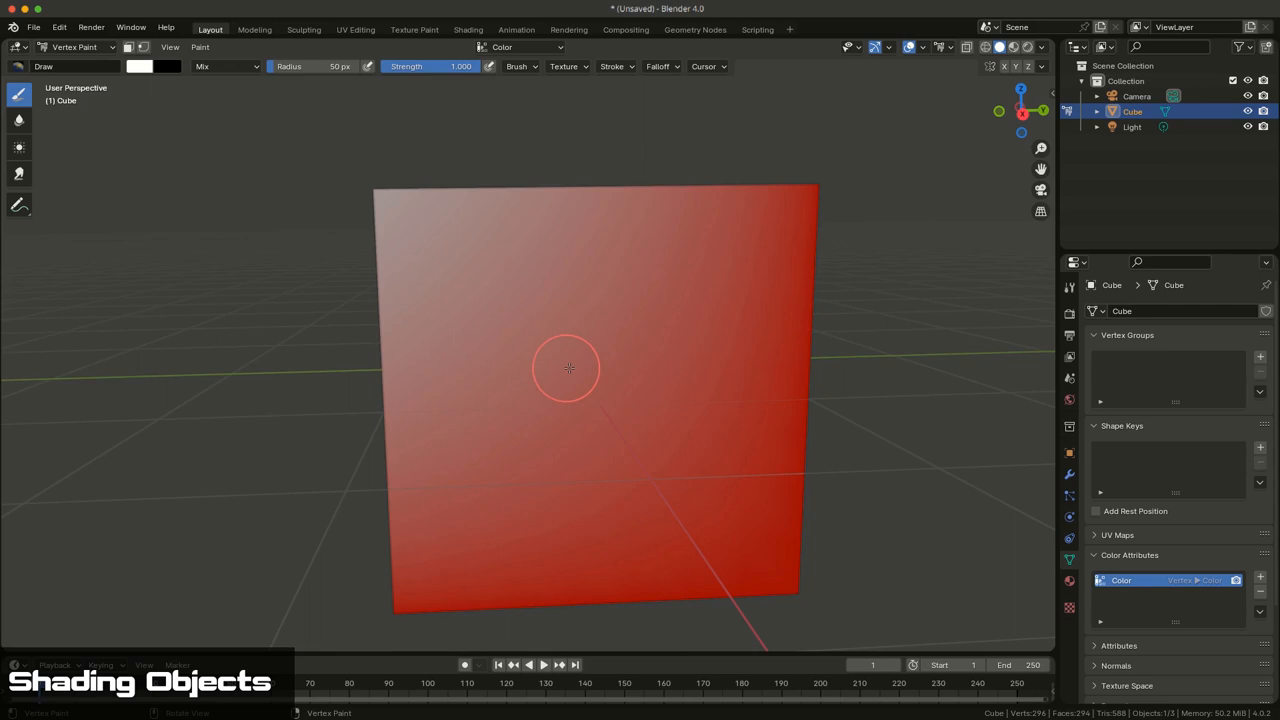
Paint white strokes down the subdivided cube's front face
drag(568, 369, 640, 360)
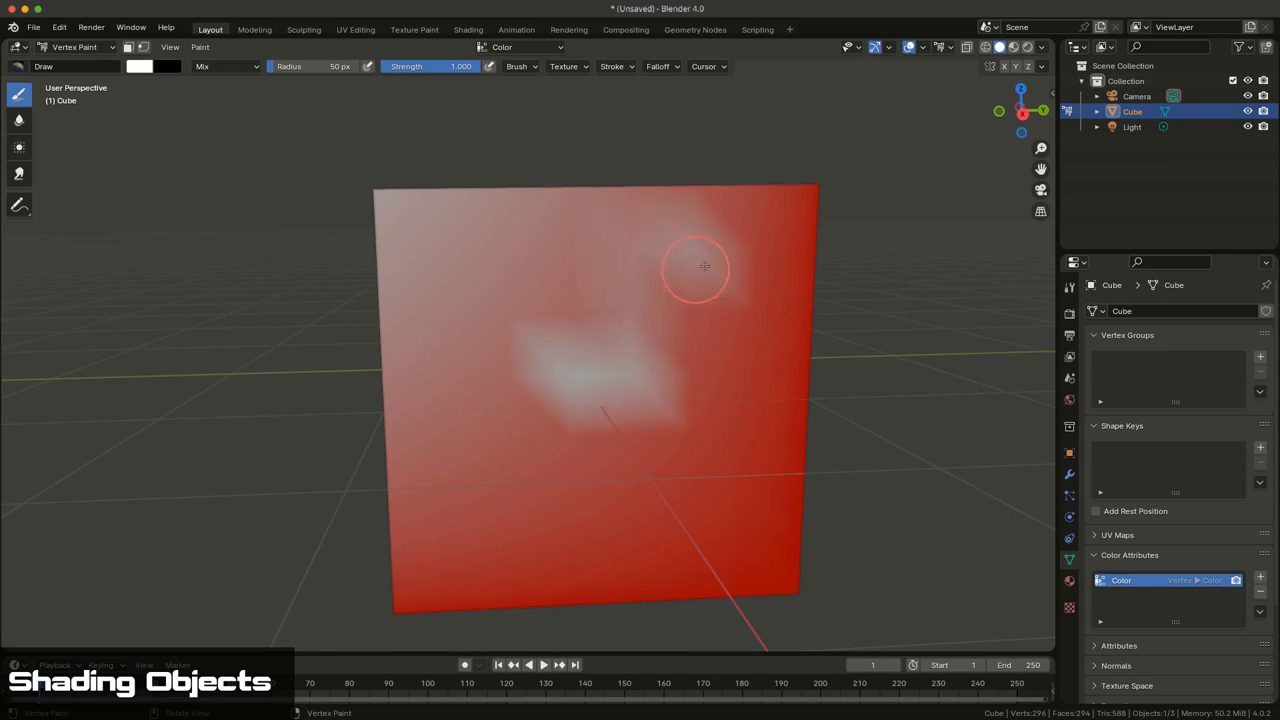
mouse_move(704, 266)
mouse_down()
mouse_move(760, 349)
mouse_move(723, 466)
mouse_move(651, 523)
mouse_move(520, 500)
mouse_up()
middle_drag(500, 480, 540, 490)
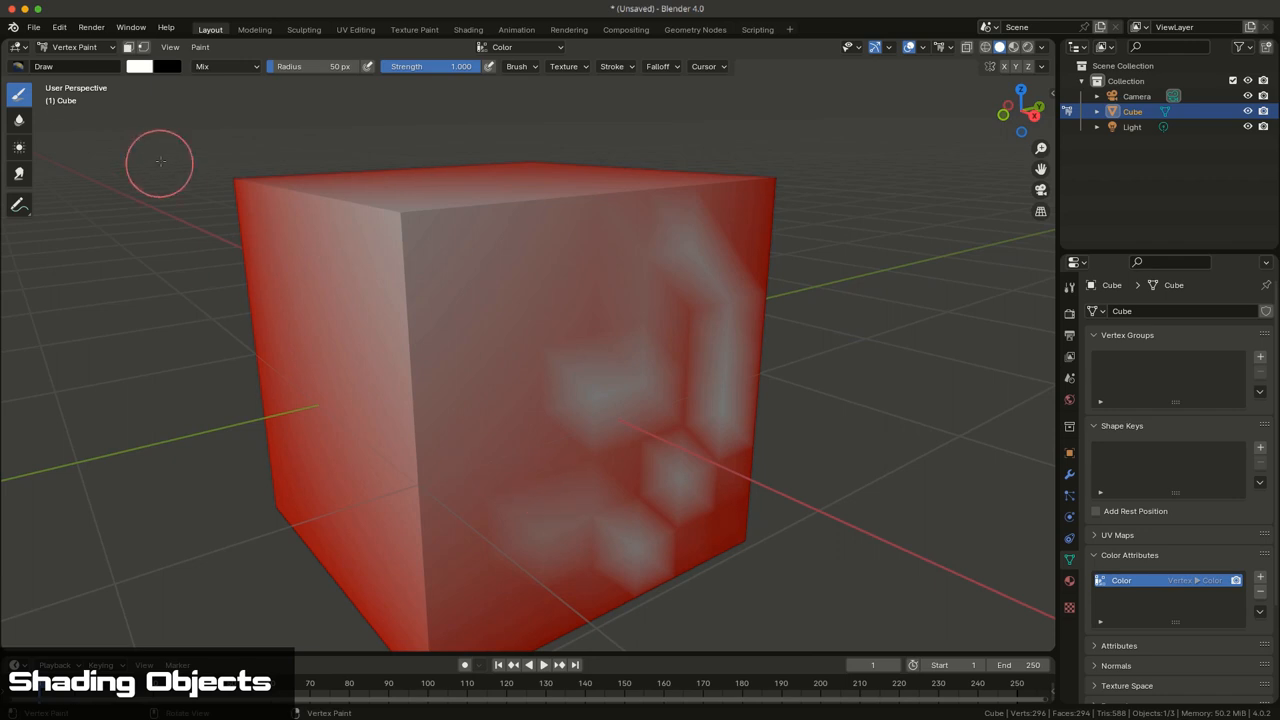
click(19, 120)
Blur the white patches on the front face into soft gradients with the Blur tool
middle_drag(395, 275, 638, 328)
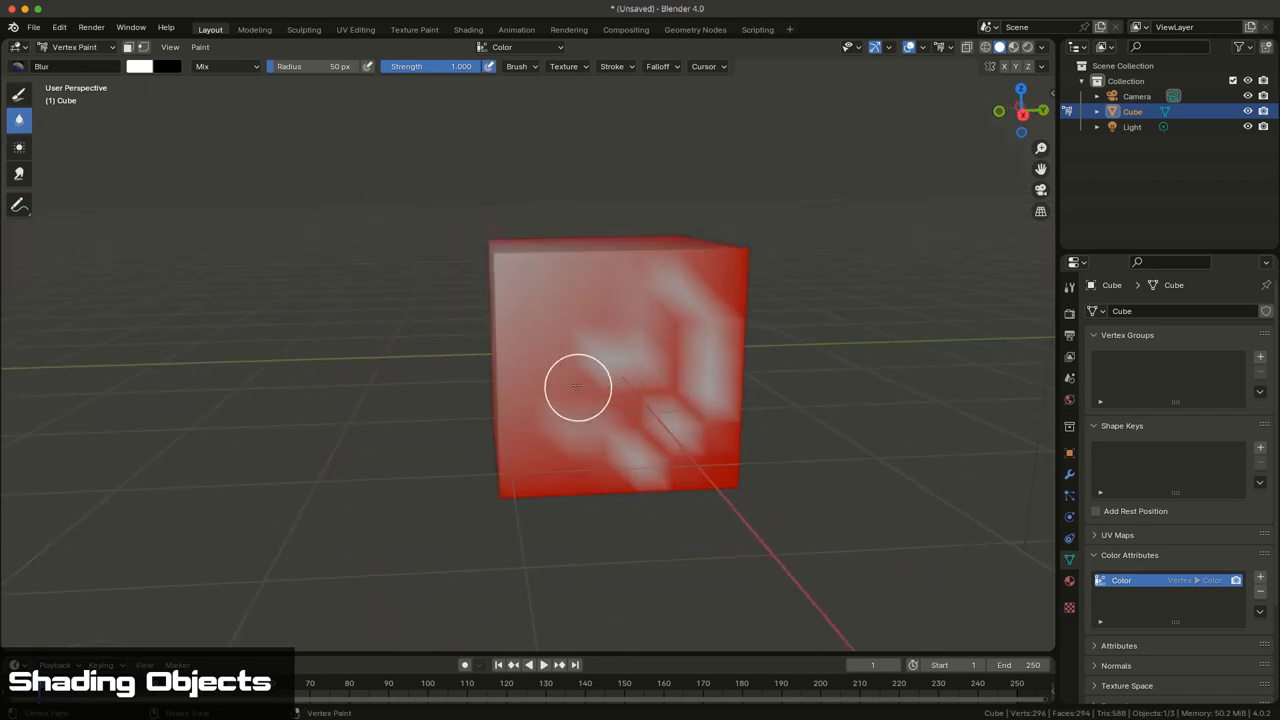
drag(578, 386, 624, 394)
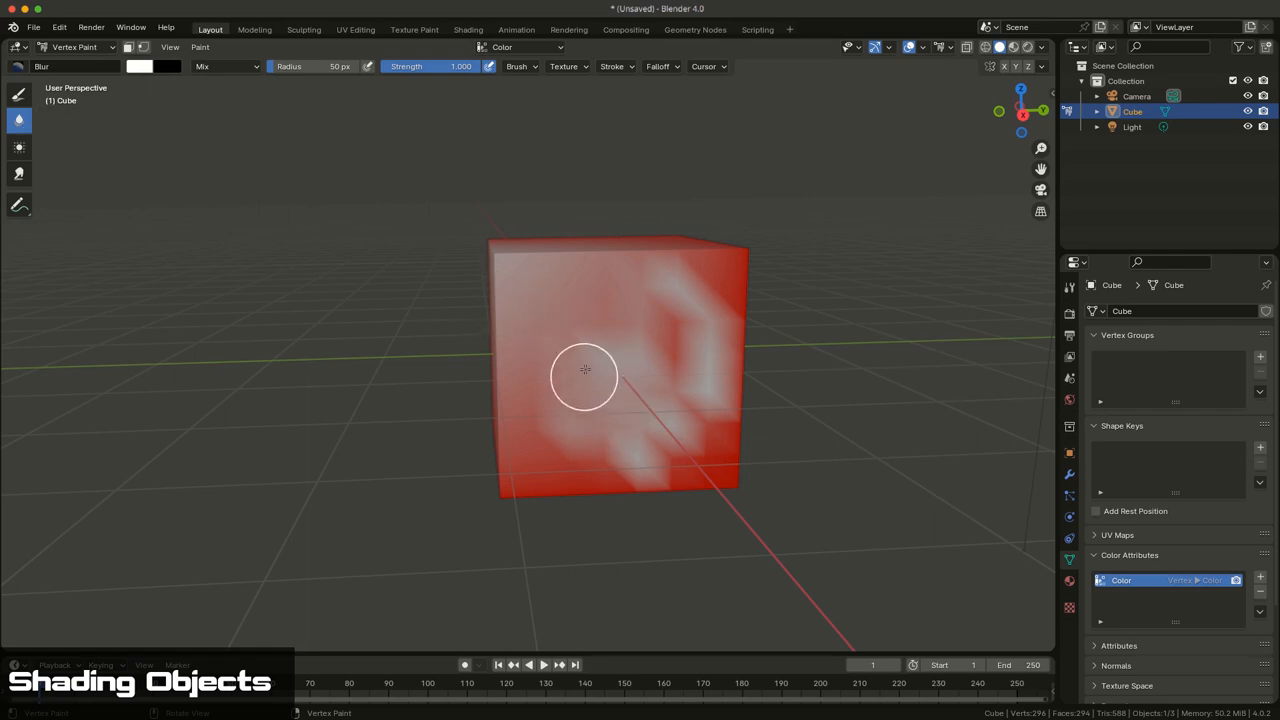
mouse_move(585, 370)
mouse_down()
mouse_move(665, 313)
mouse_move(647, 408)
mouse_move(705, 425)
mouse_move(589, 428)
mouse_up()
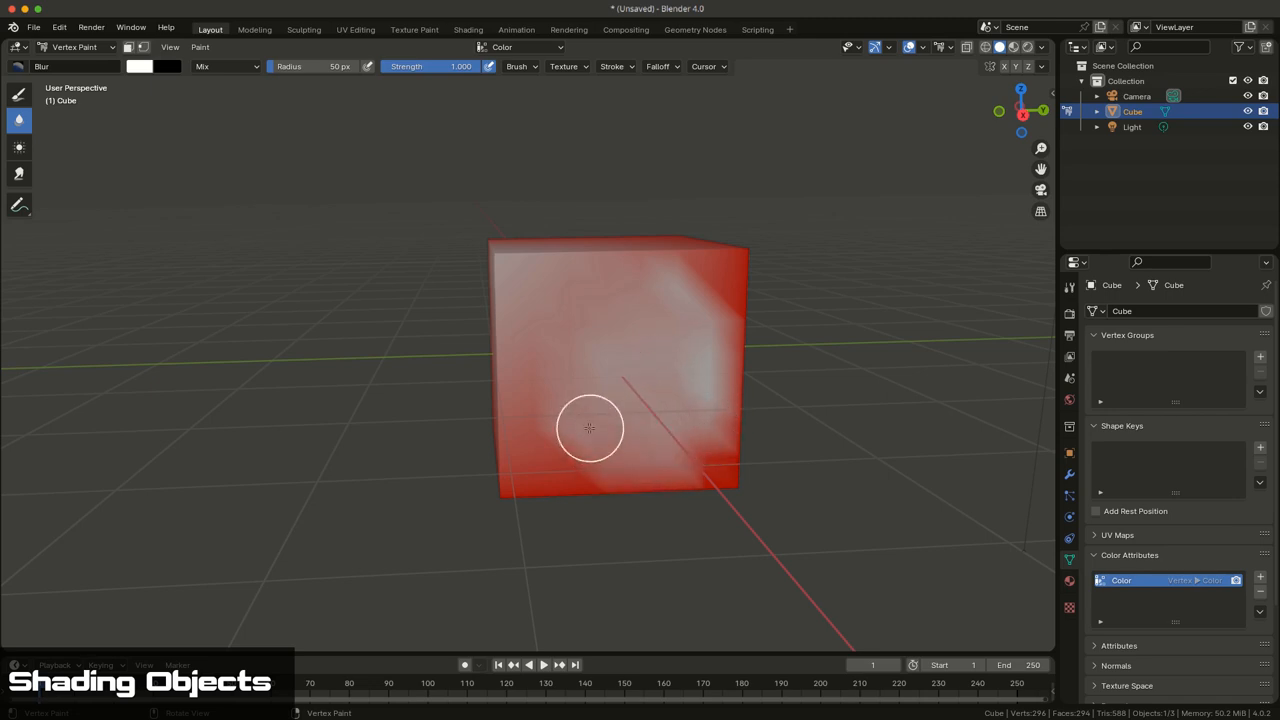
mouse_move(690, 375)
middle_down()
mouse_move(781, 391)
mouse_move(620, 370)
middle_up()
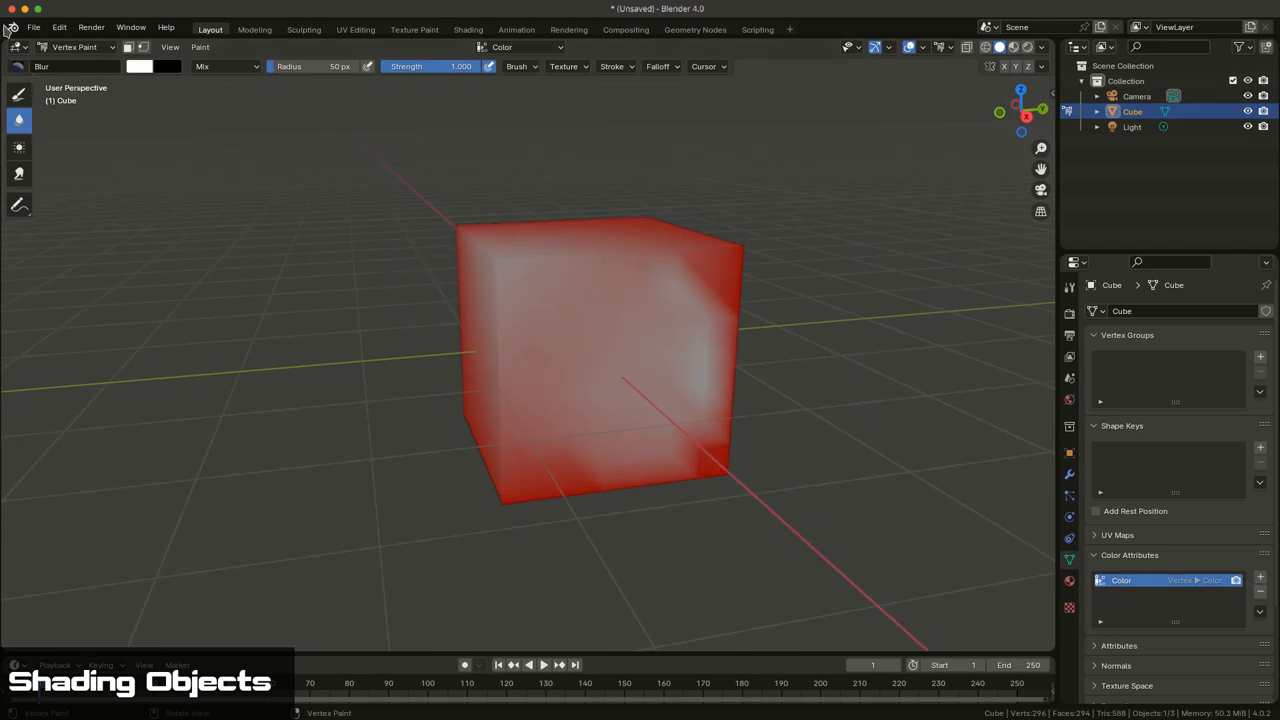
click(23, 95)
Pick yellow in the brush popover, paint the cube's top-right side, and enable vertex selection masking
right_click(597, 327)
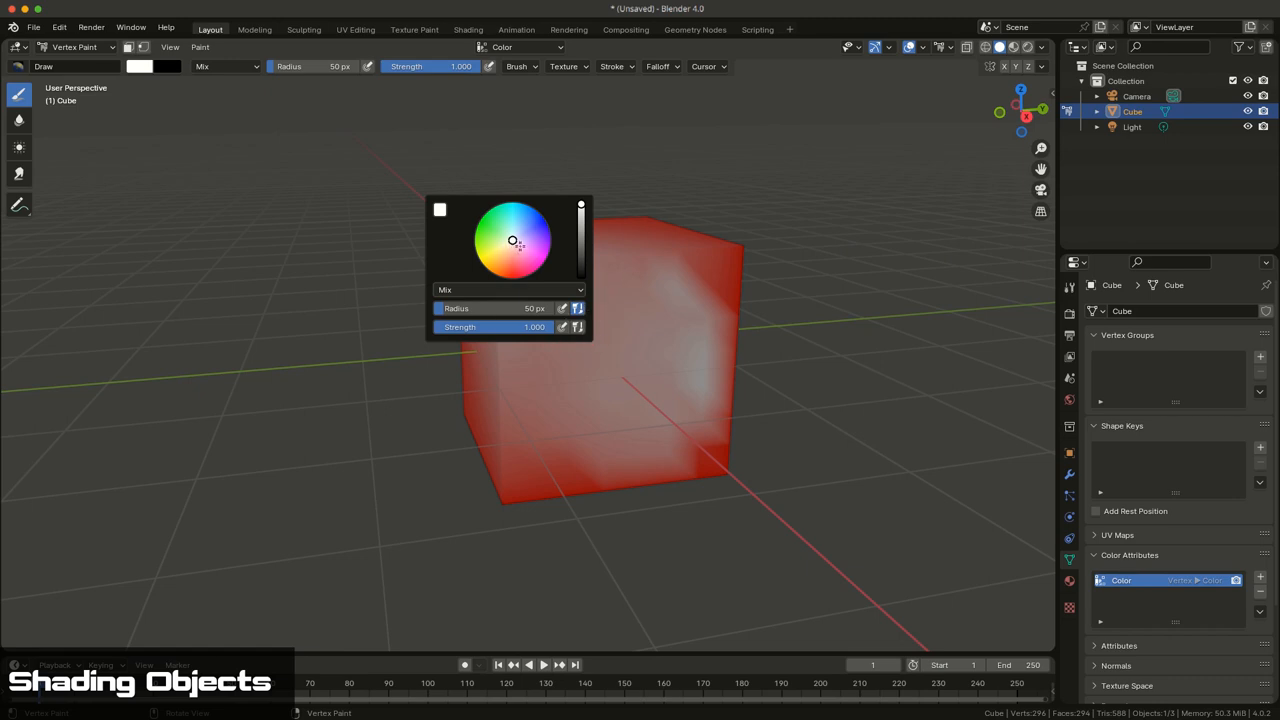
mouse_move(513, 241)
mouse_down()
mouse_move(513, 259)
mouse_move(486, 248)
mouse_up()
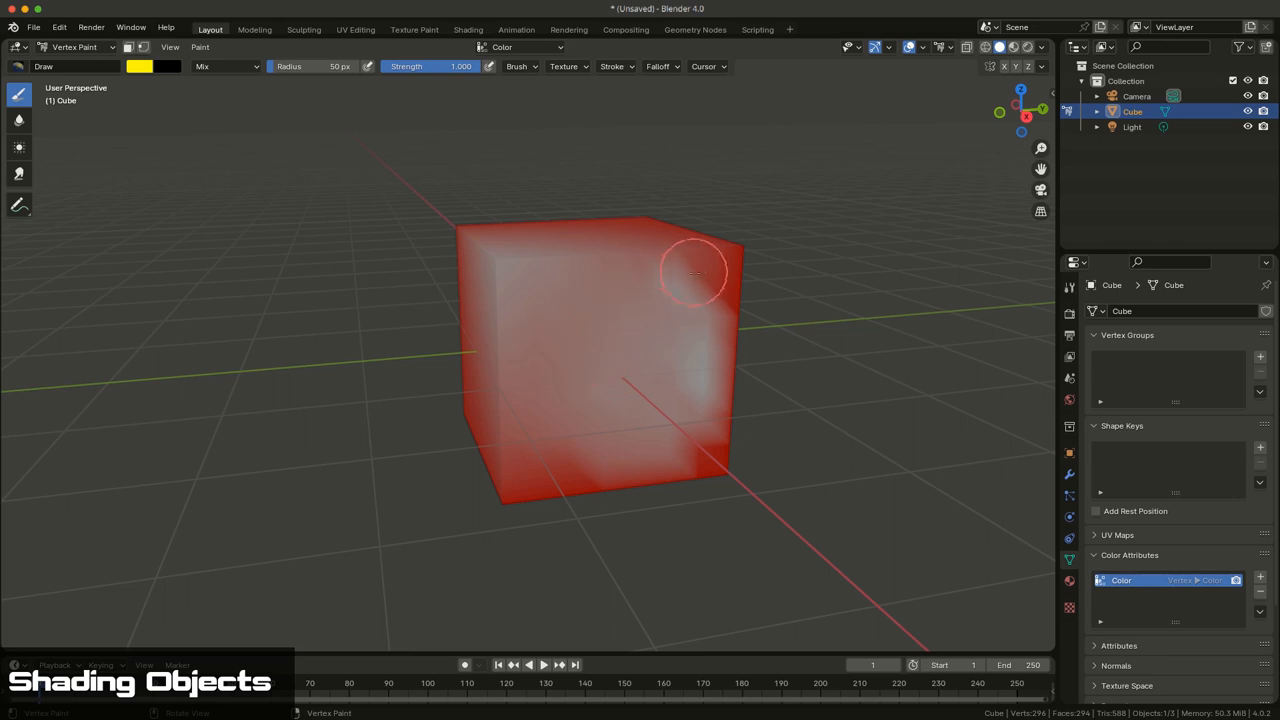
mouse_move(695, 272)
mouse_down()
mouse_move(718, 324)
mouse_move(720, 400)
mouse_up()
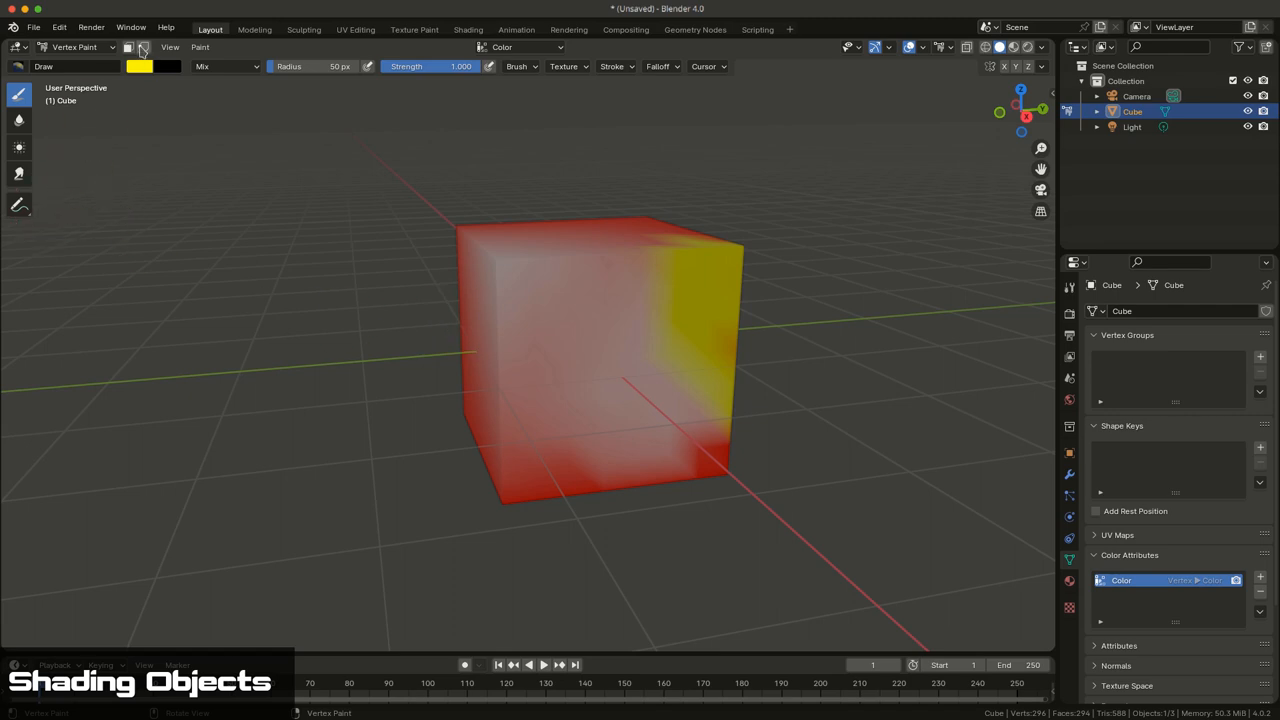
click(143, 48)
Box-select the upper-left vertices of the front face in wireframe view
click(19, 205)
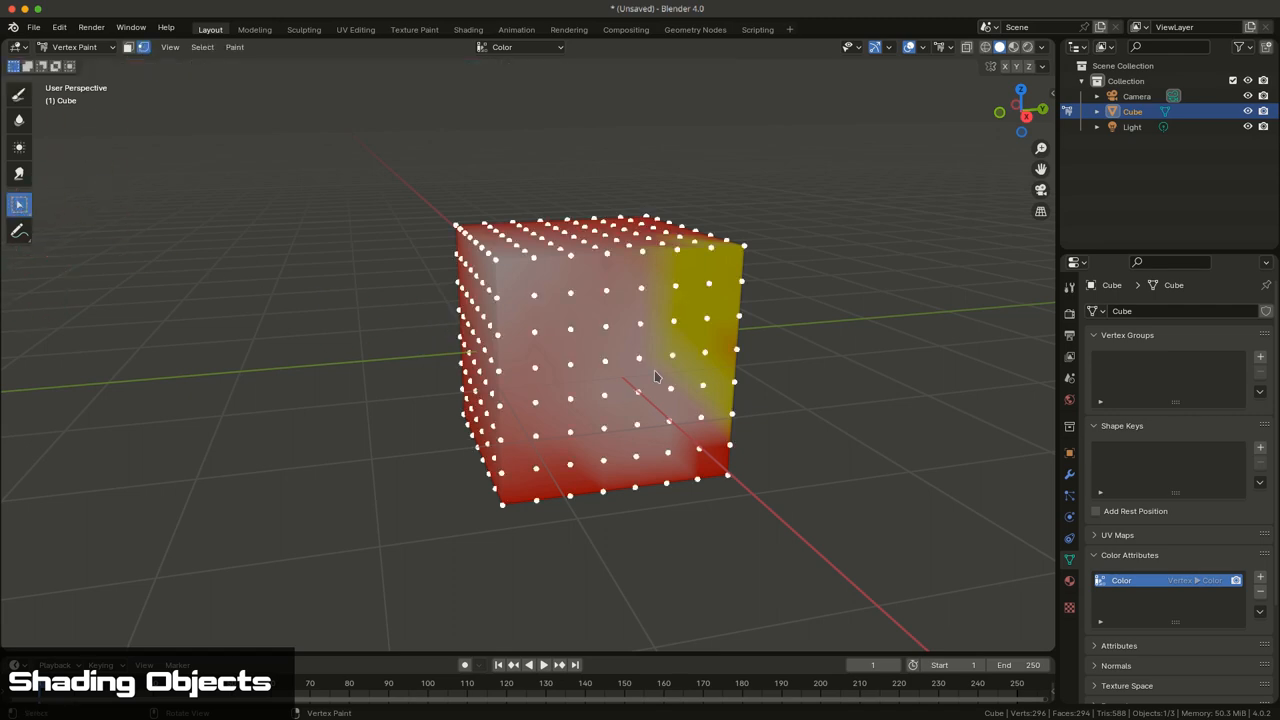
middle_drag(665, 380, 617, 378)
key(shift+z)
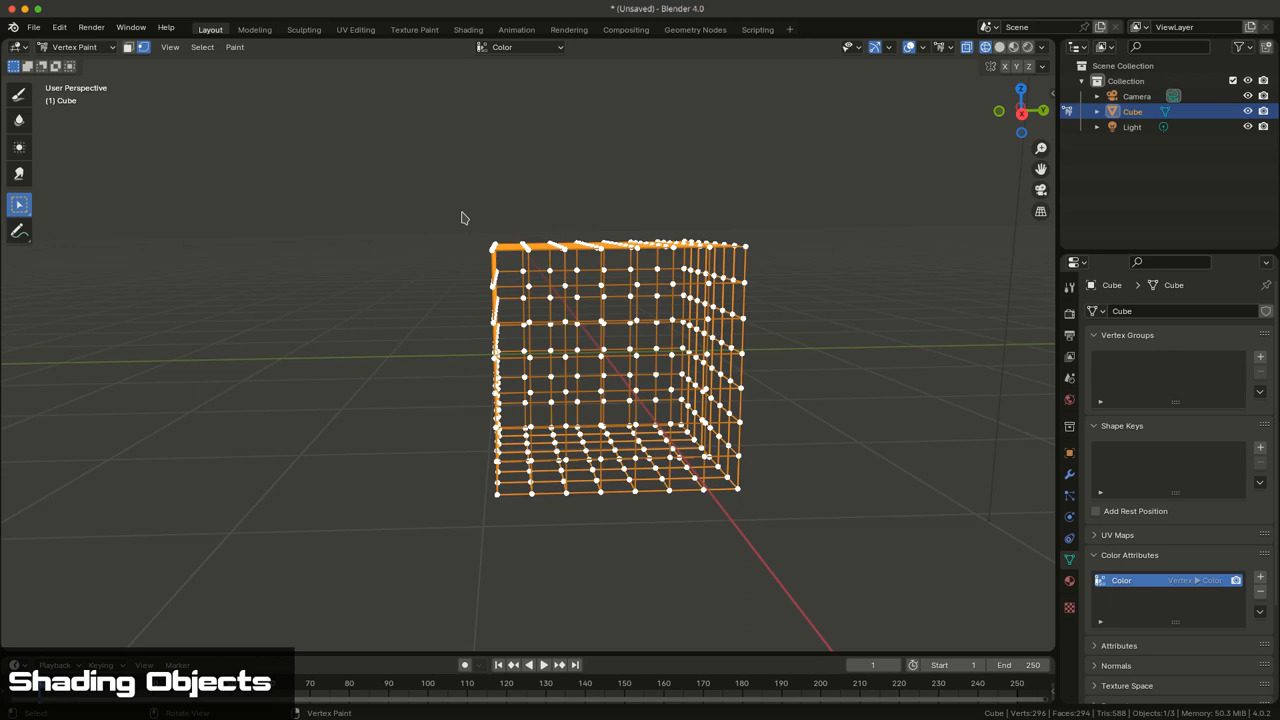
mouse_move(406, 168)
mouse_down()
mouse_move(622, 390)
mouse_move(608, 390)
mouse_up()
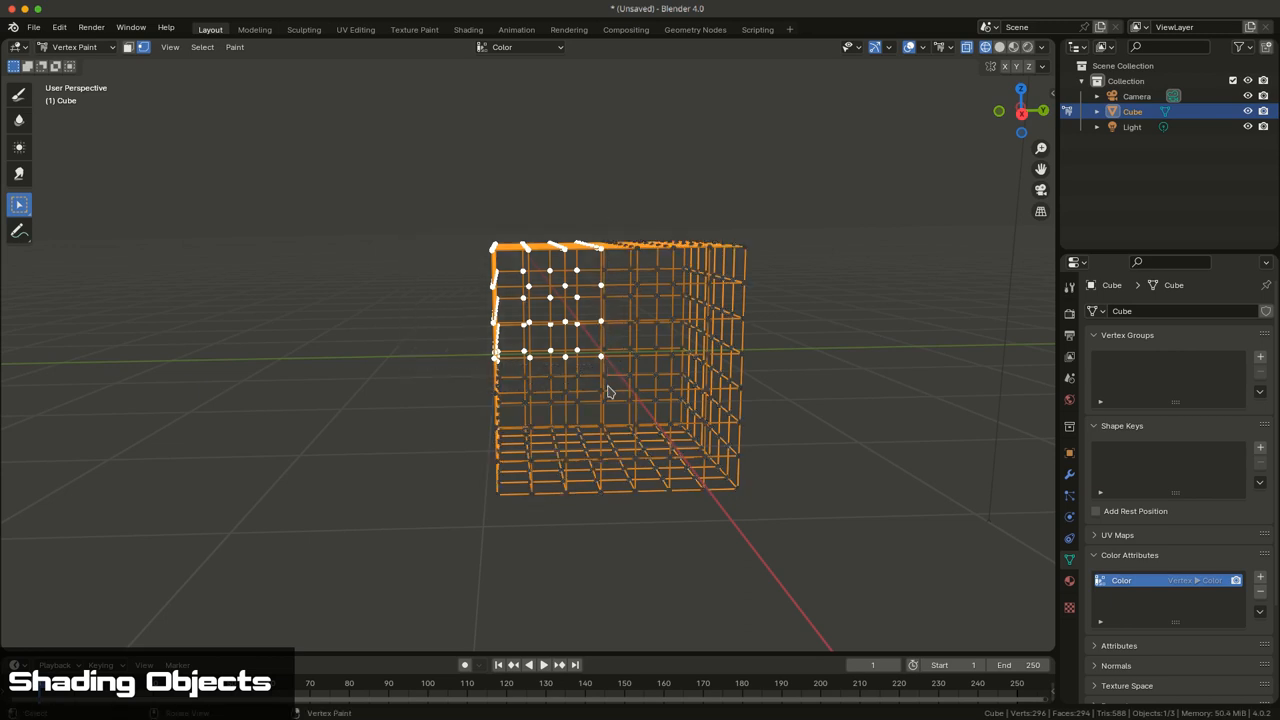
mouse_move(488, 426)
middle_down()
mouse_move(420, 380)
mouse_move(423, 350)
middle_up()
key(shift+z)
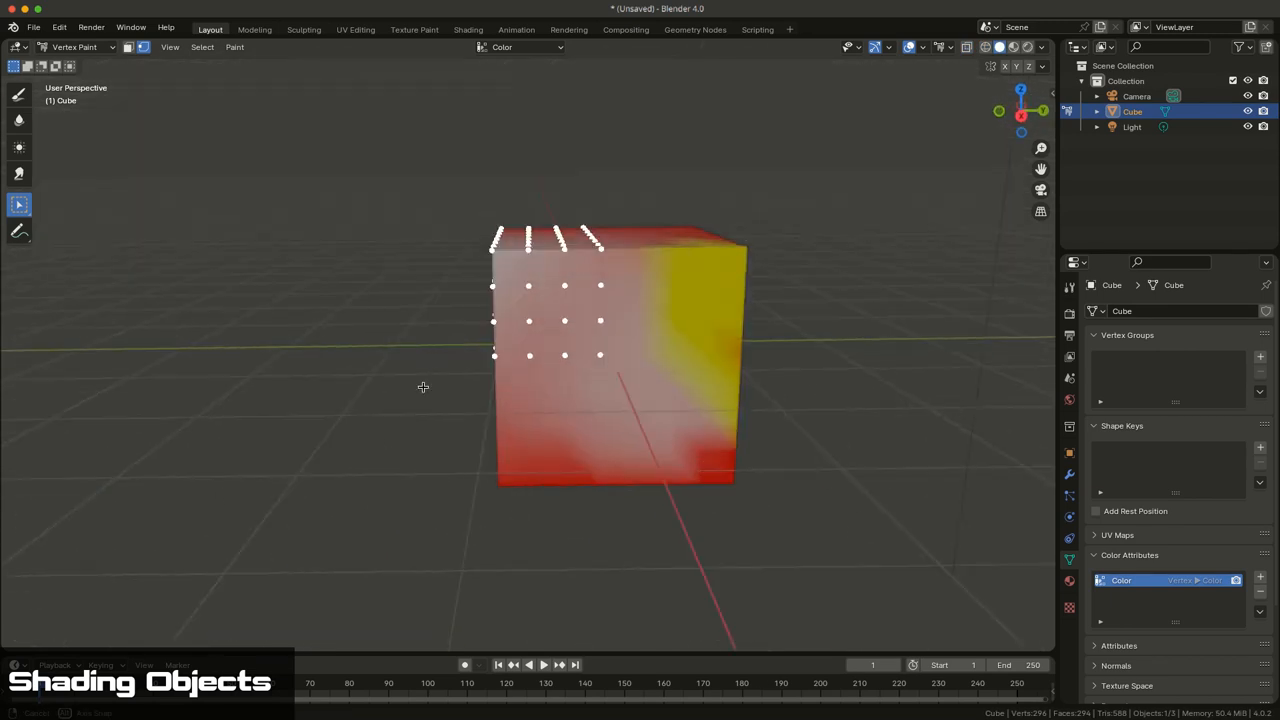
Set the paint colour to black, fill the selected vertices via Set Vertex Colors, and turn masking off
click(19, 95)
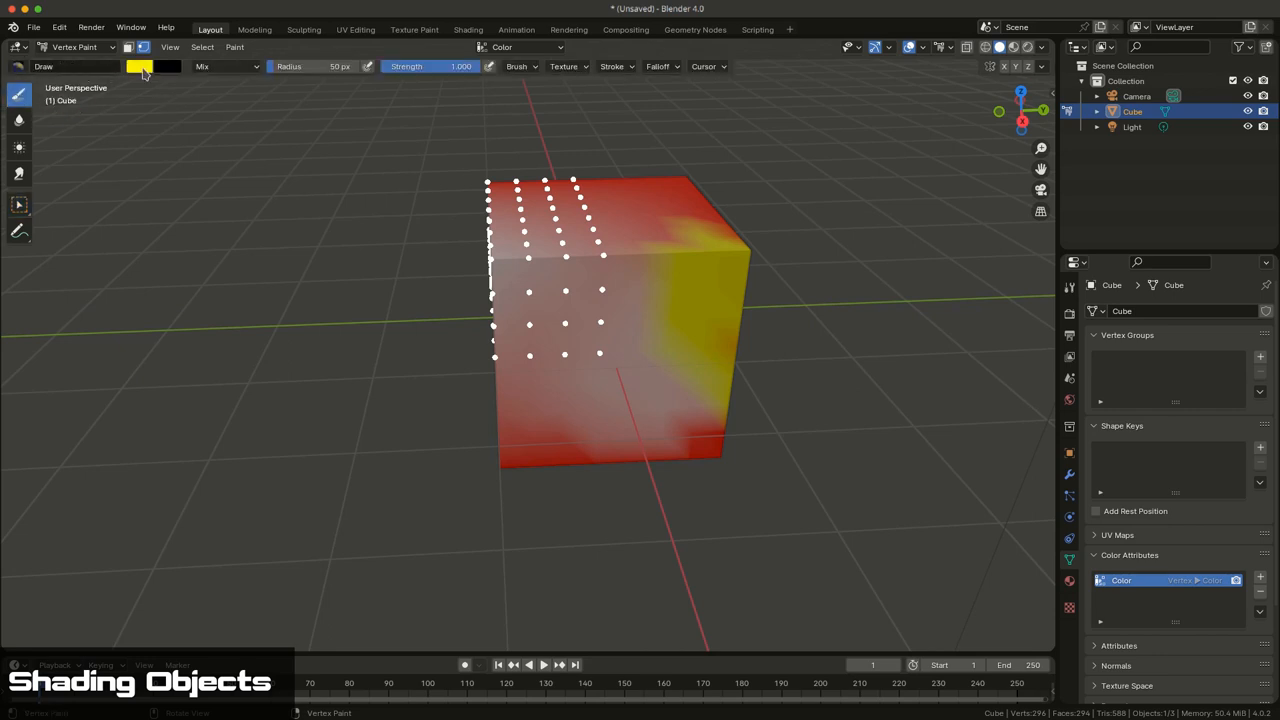
click(147, 68)
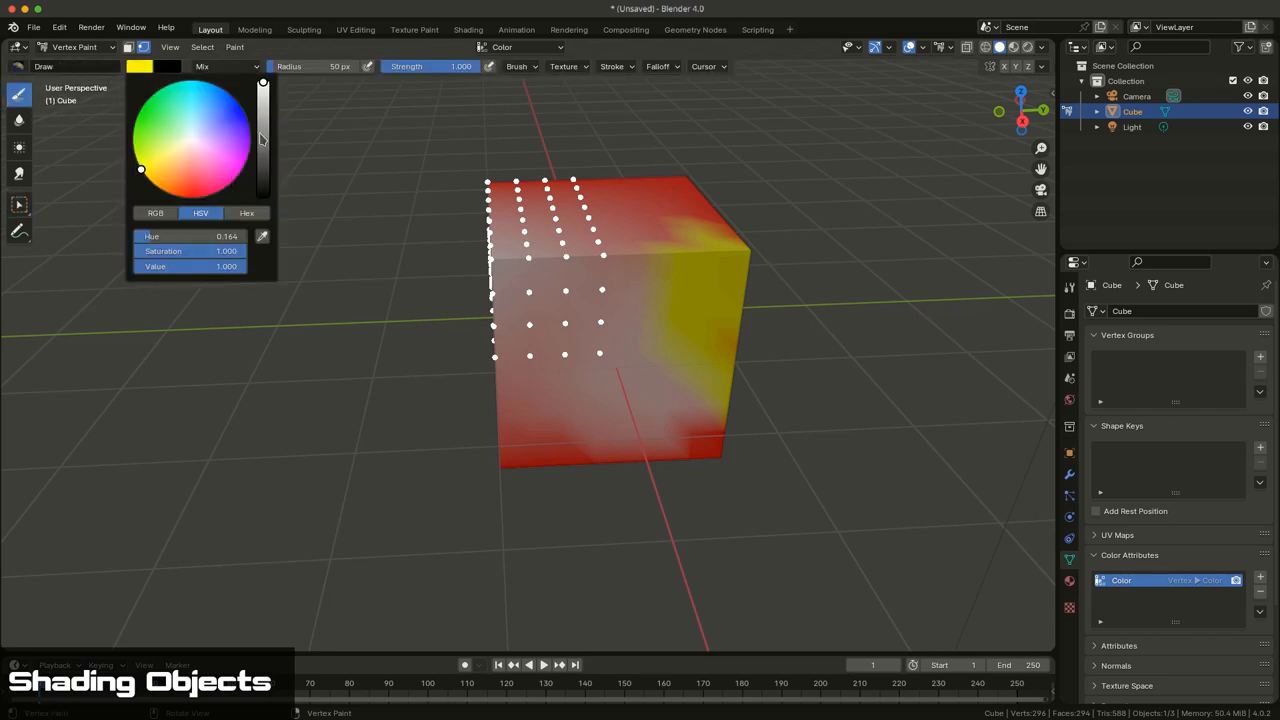
drag(263, 140, 263, 198)
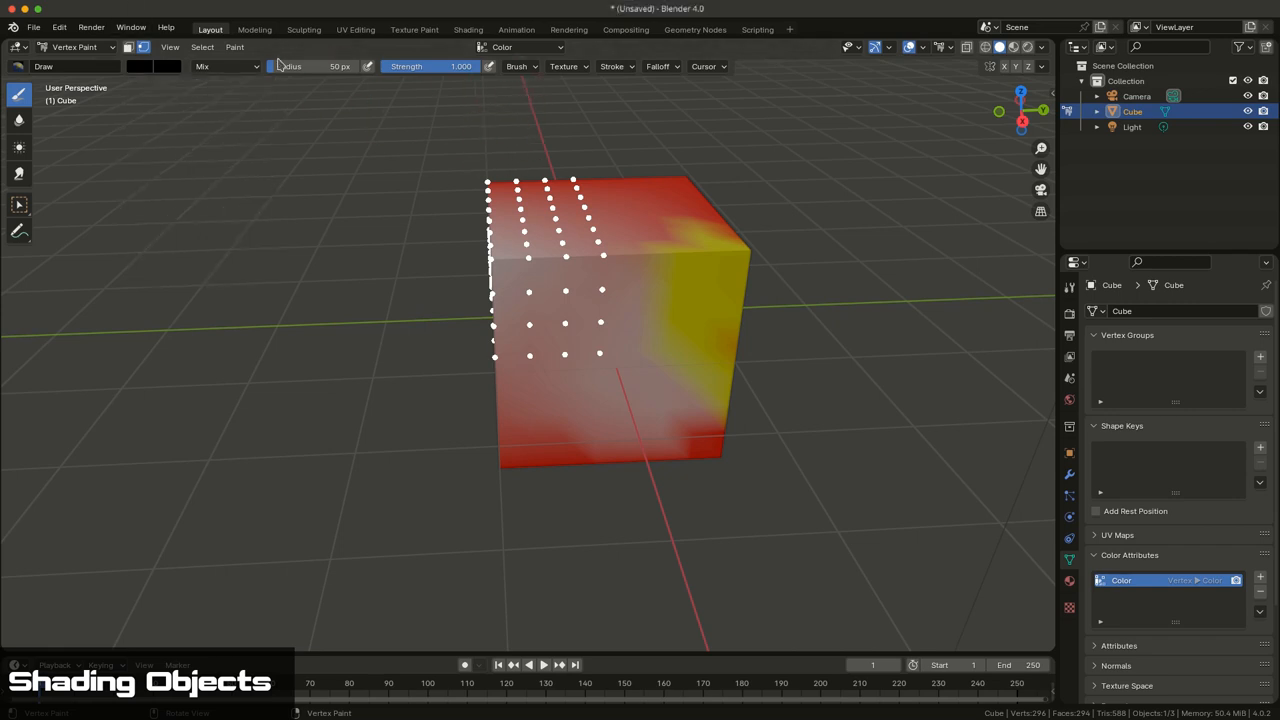
click(234, 48)
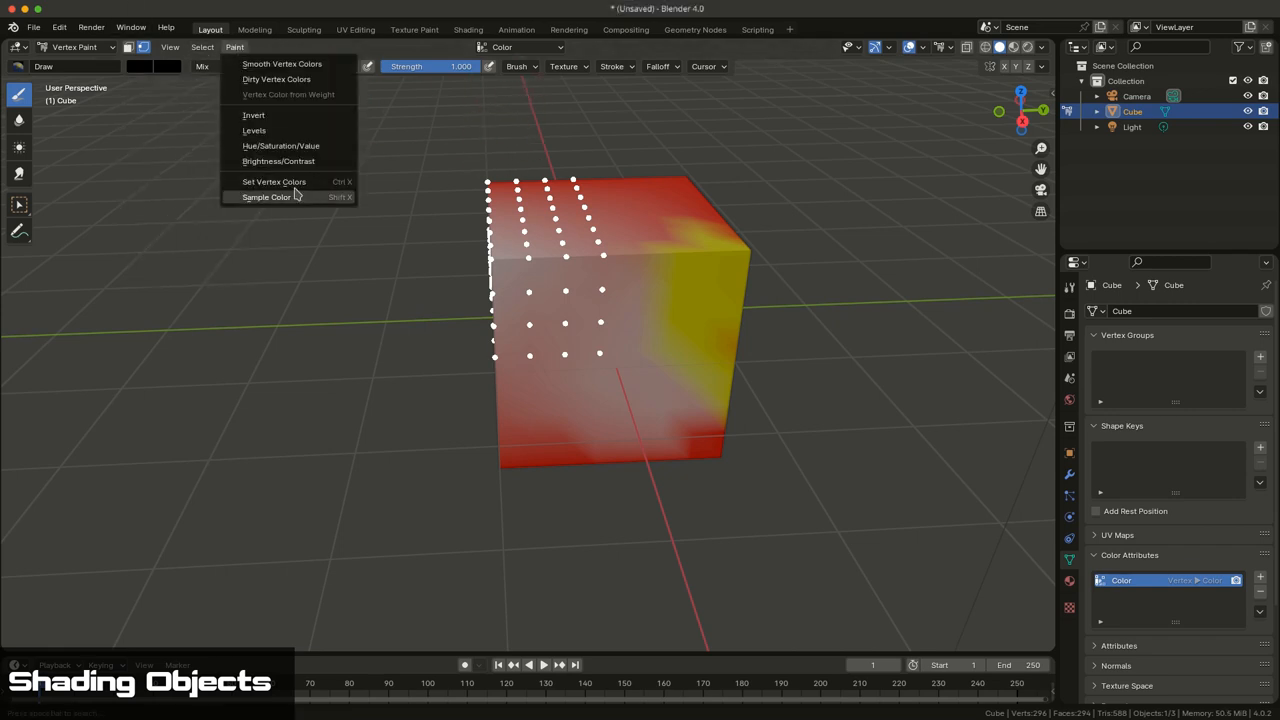
click(274, 182)
middle_drag(450, 330, 508, 333)
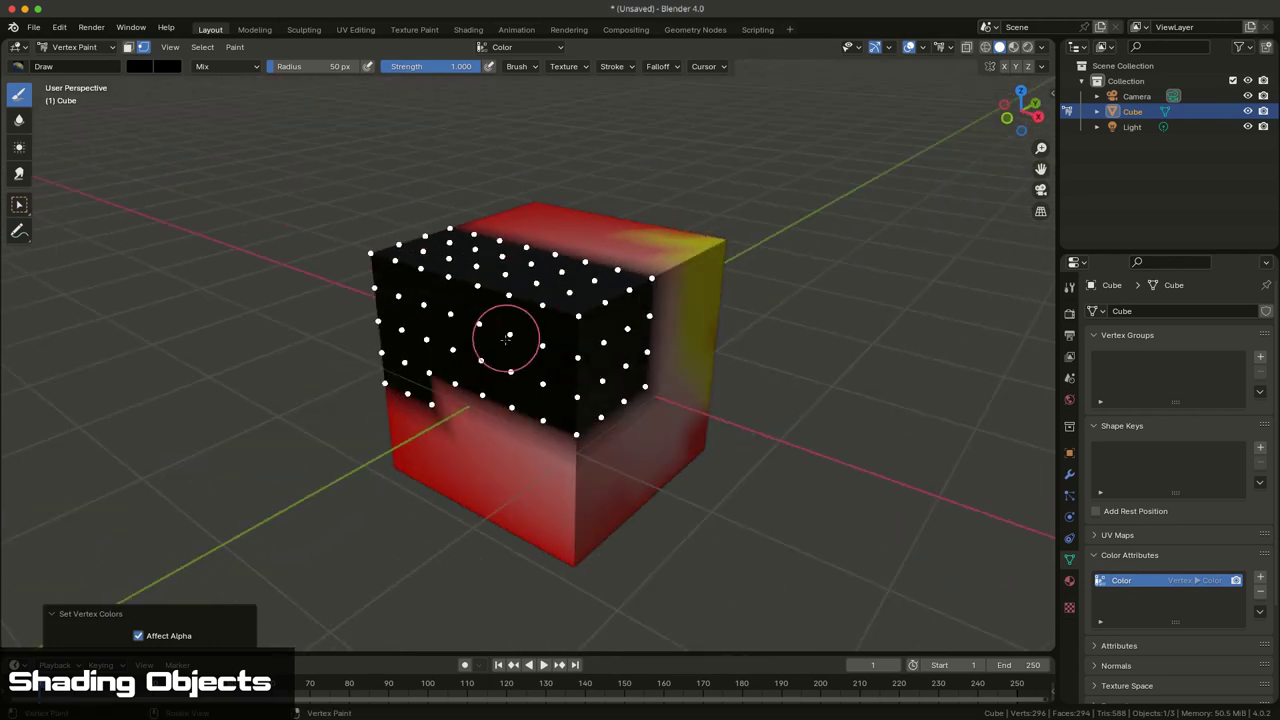
click(142, 47)
Blur the edge between the red and black vertex colours on the cube with the Blur brush
middle_drag(418, 240, 360, 215)
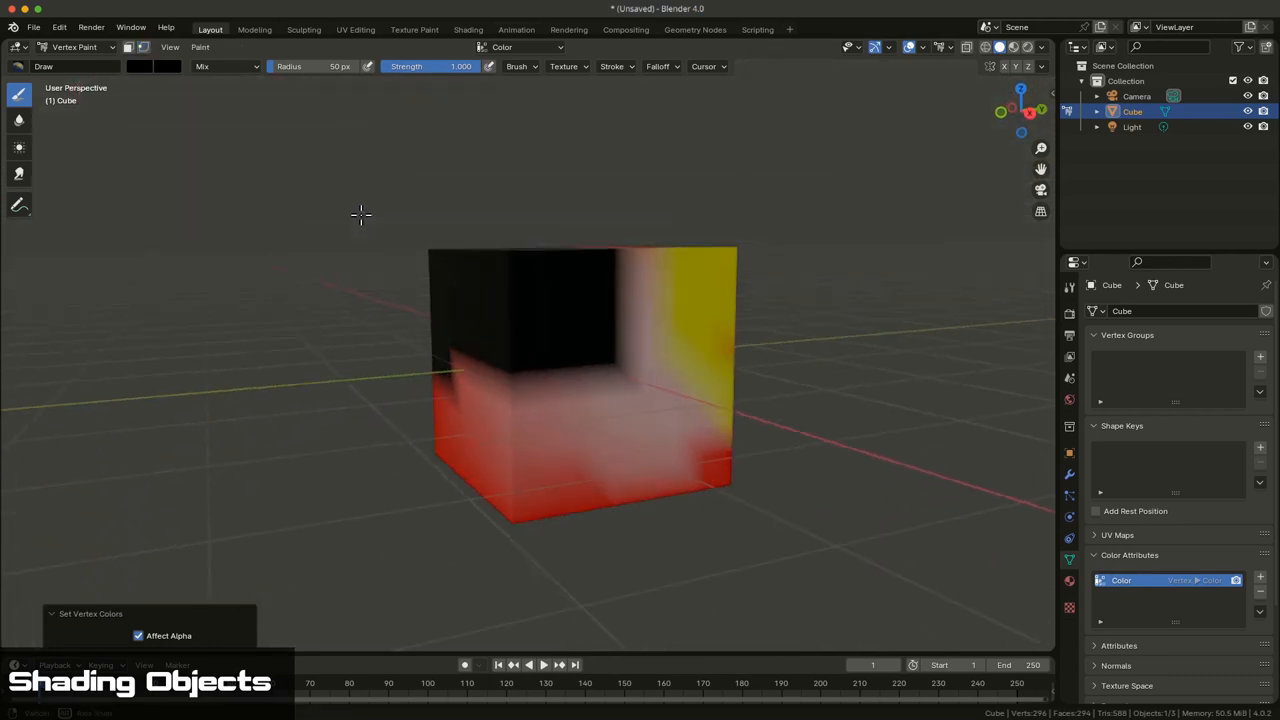
click(19, 120)
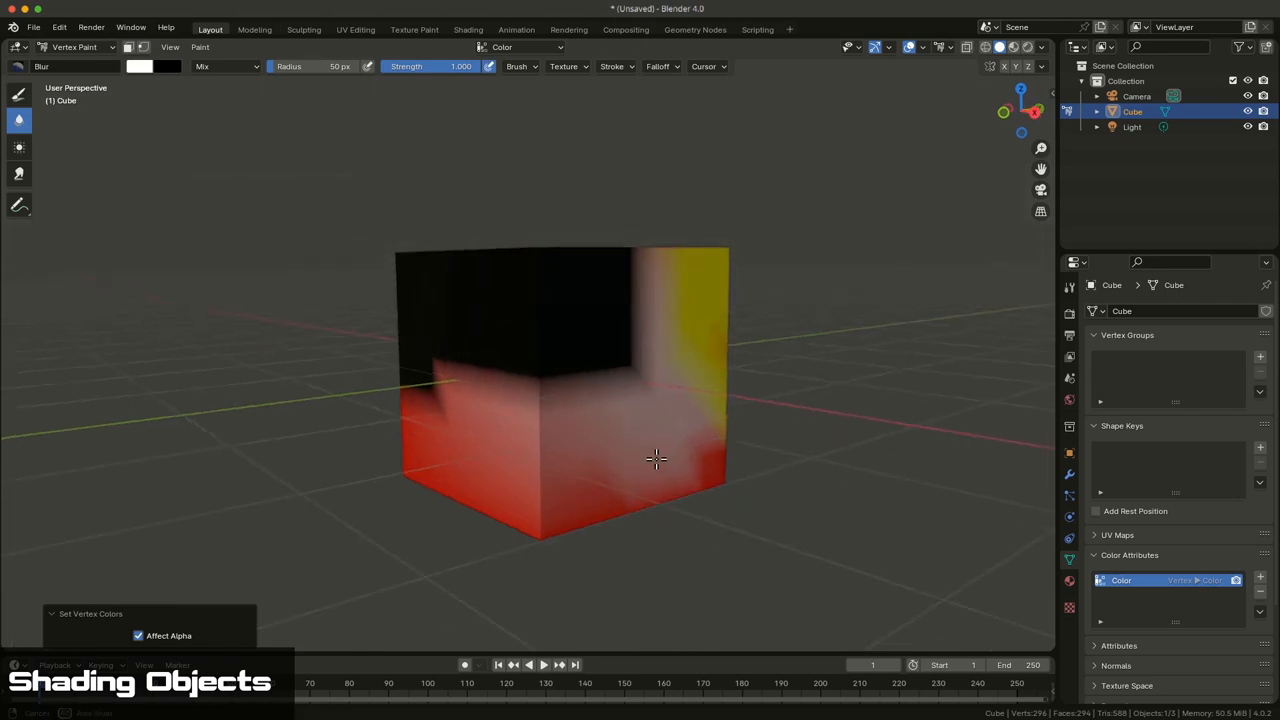
middle_drag(638, 441, 600, 430)
drag(425, 403, 555, 393)
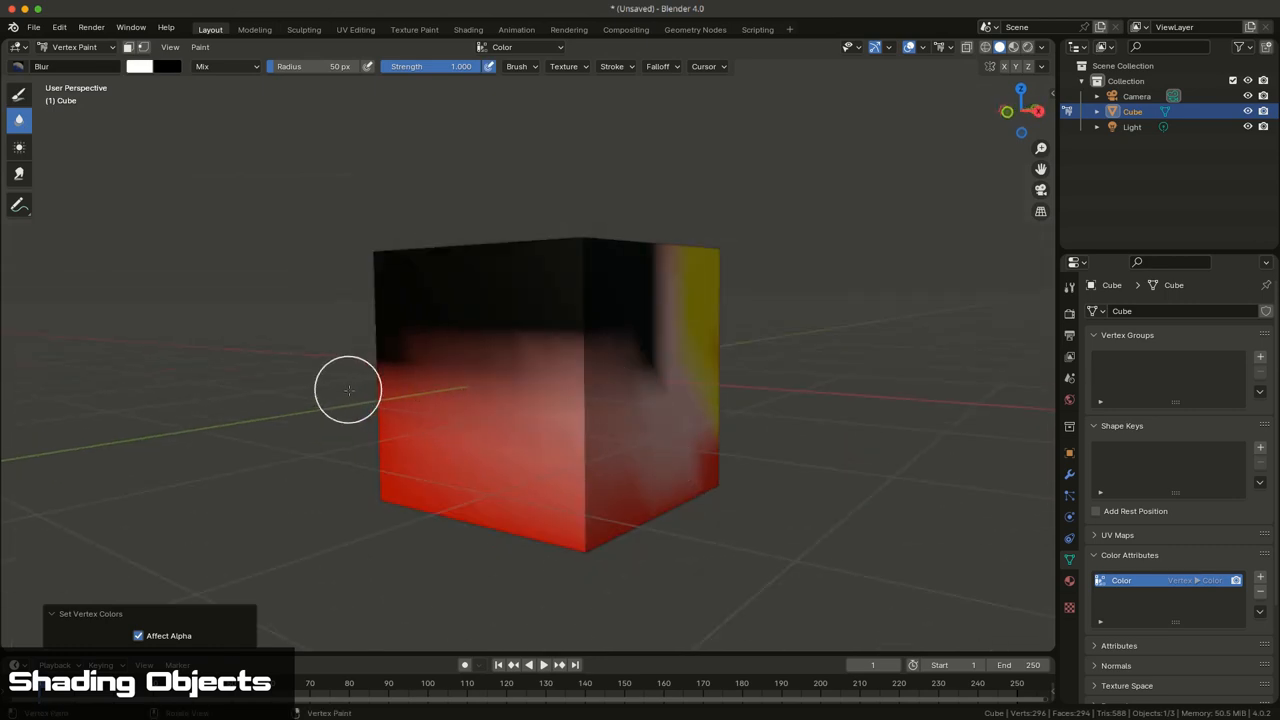
Soften the black-and-white colour edge on the cube's right face into a gradient
middle_drag(570, 385, 520, 380)
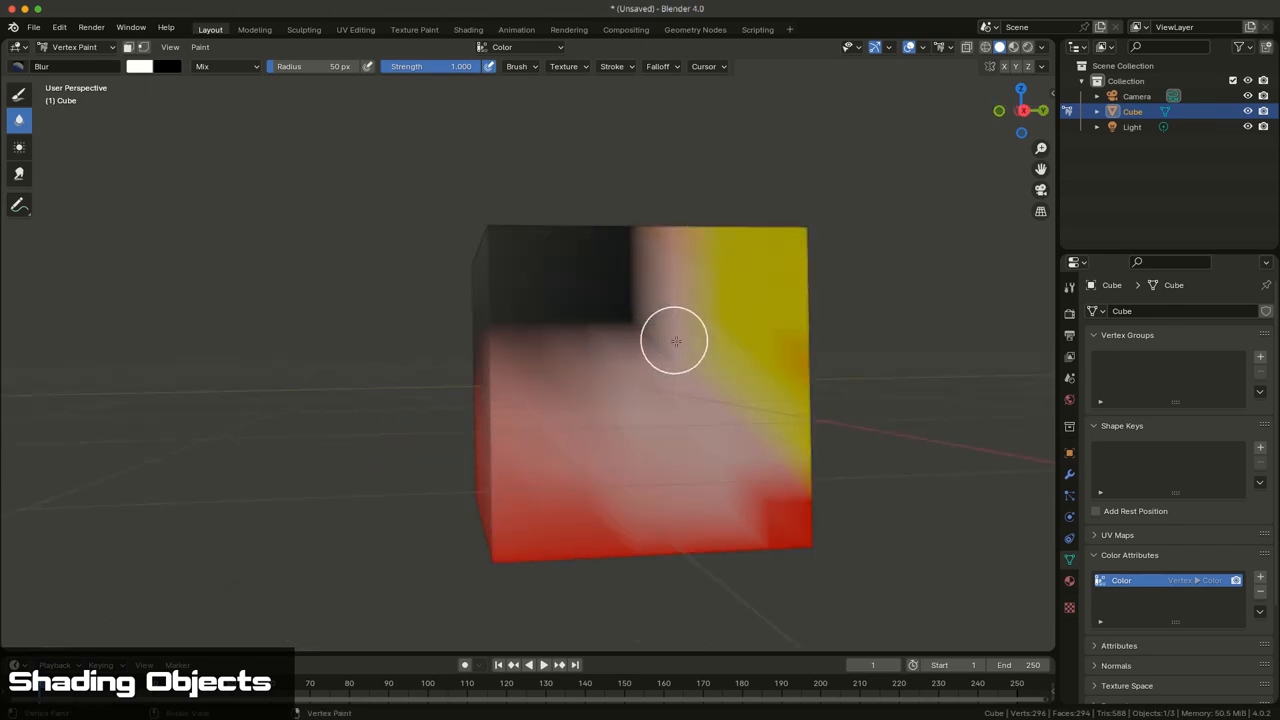
drag(671, 343, 628, 220)
mouse_move(628, 220)
middle_down()
mouse_move(652, 350)
mouse_move(690, 360)
middle_up()
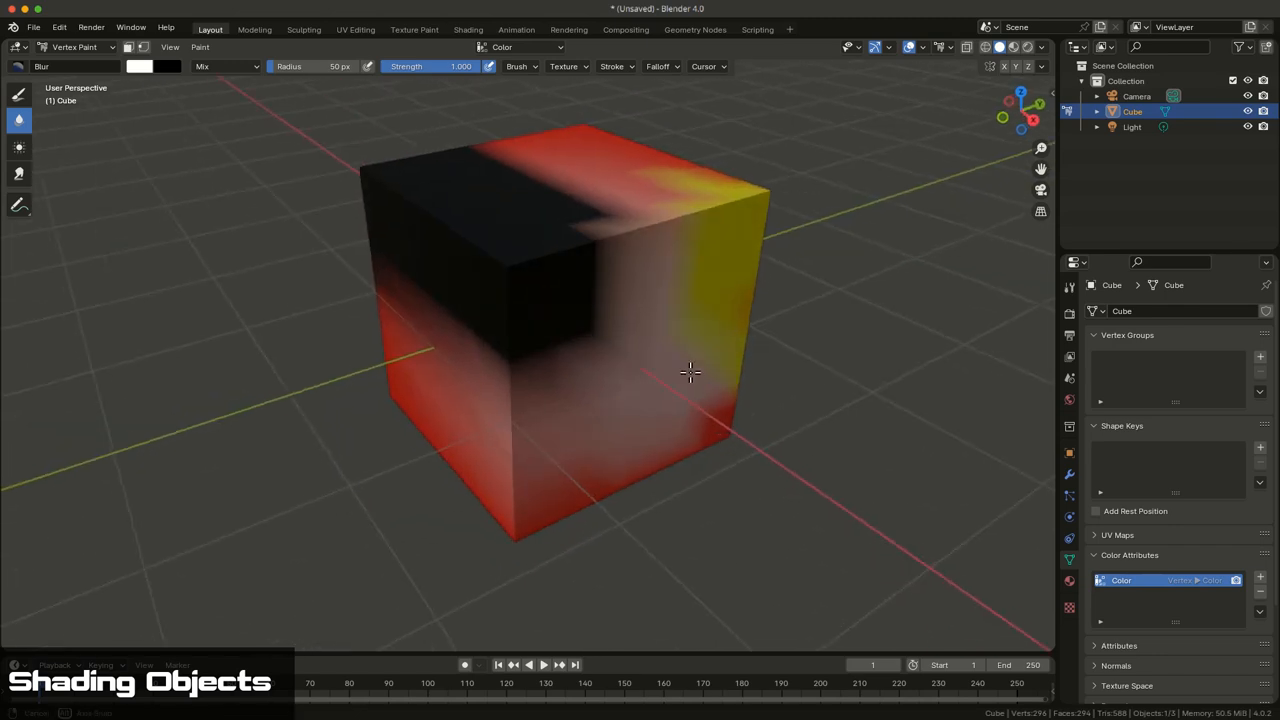
scroll(690, 360, down, 3)
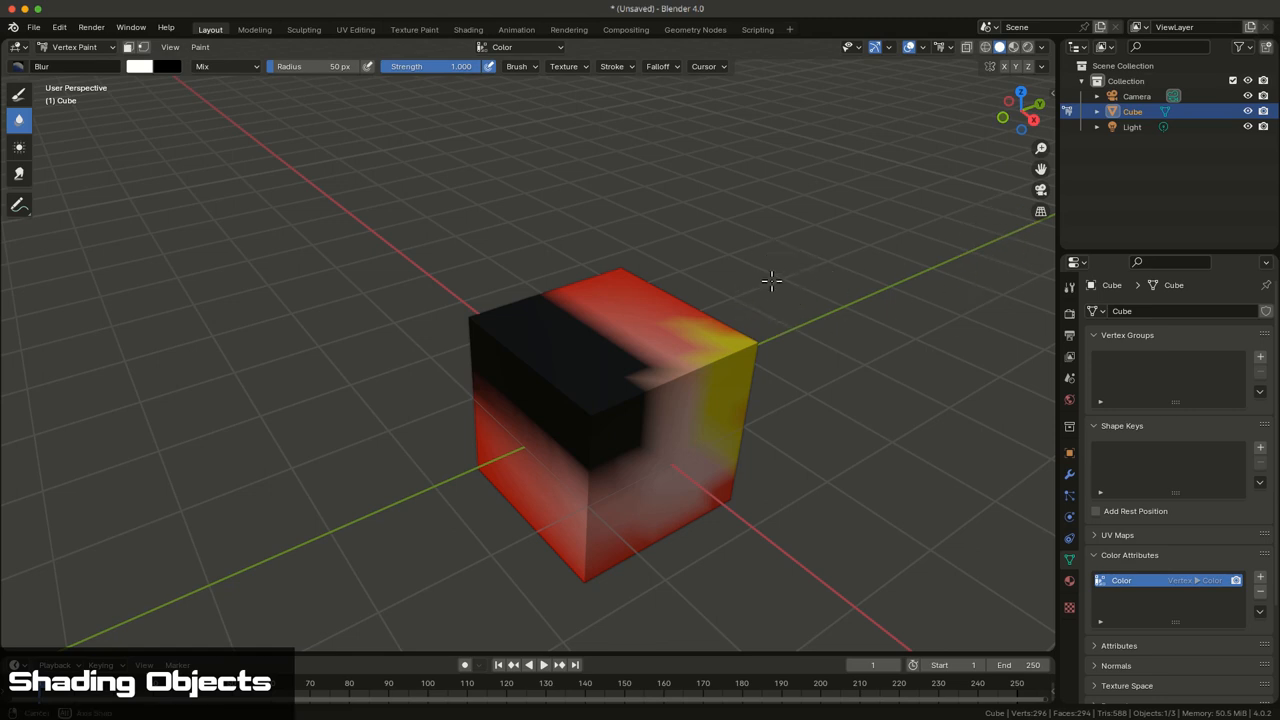
mouse_move(772, 282)
middle_down()
mouse_move(791, 299)
mouse_move(794, 220)
middle_up()
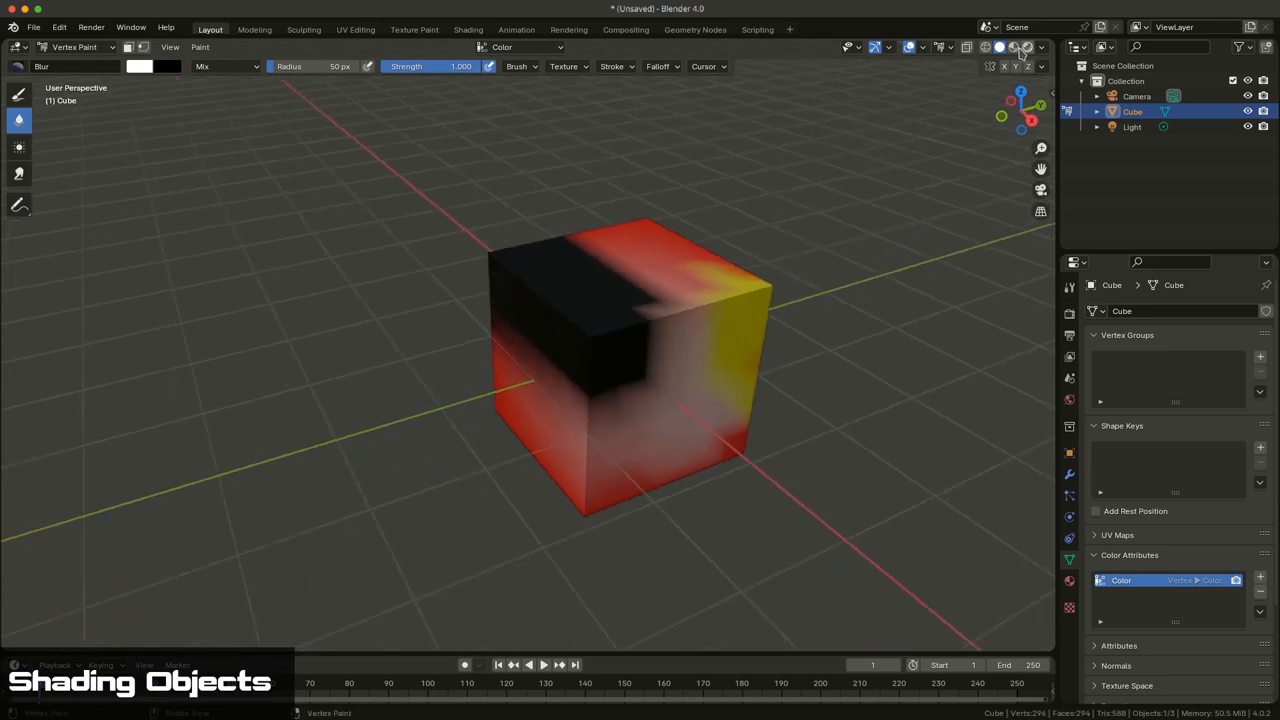
Preview the painted cube in material and rendered shading, then return to Solid shading
click(1014, 48)
click(1028, 48)
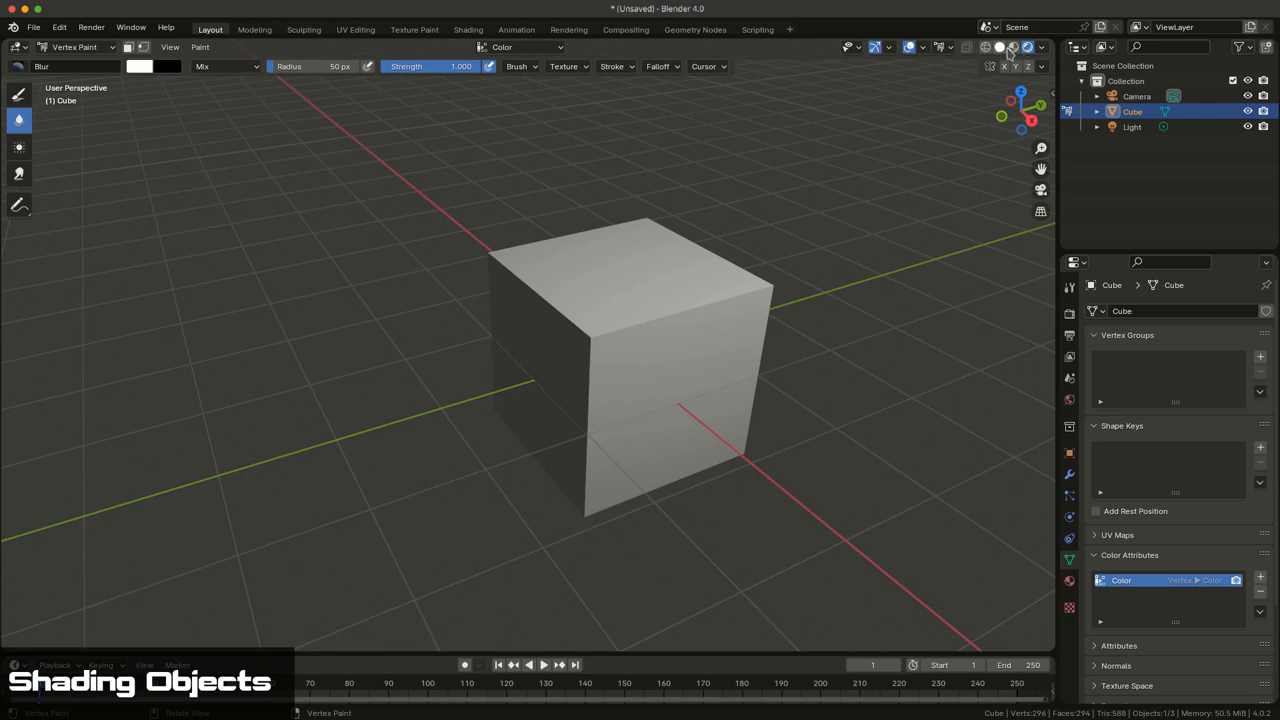
click(1012, 48)
click(1000, 48)
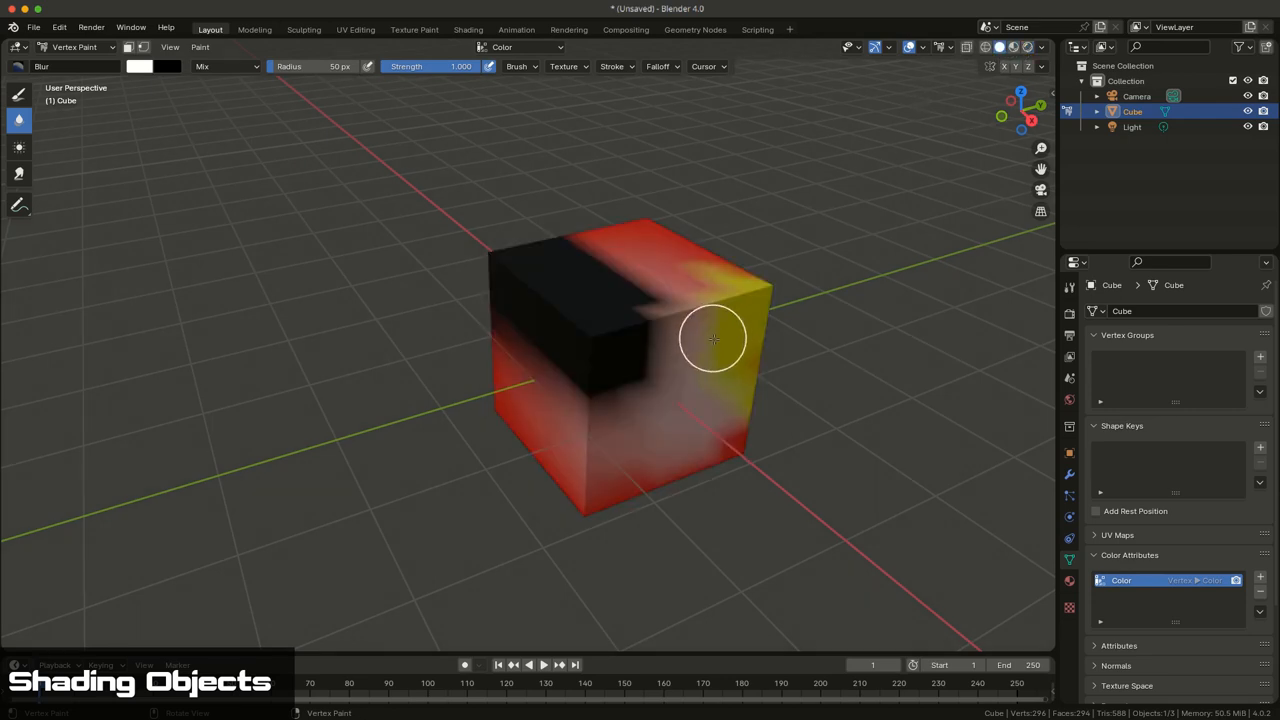
mouse_move(710, 335)
middle_down()
mouse_move(535, 307)
mouse_move(690, 310)
middle_up()
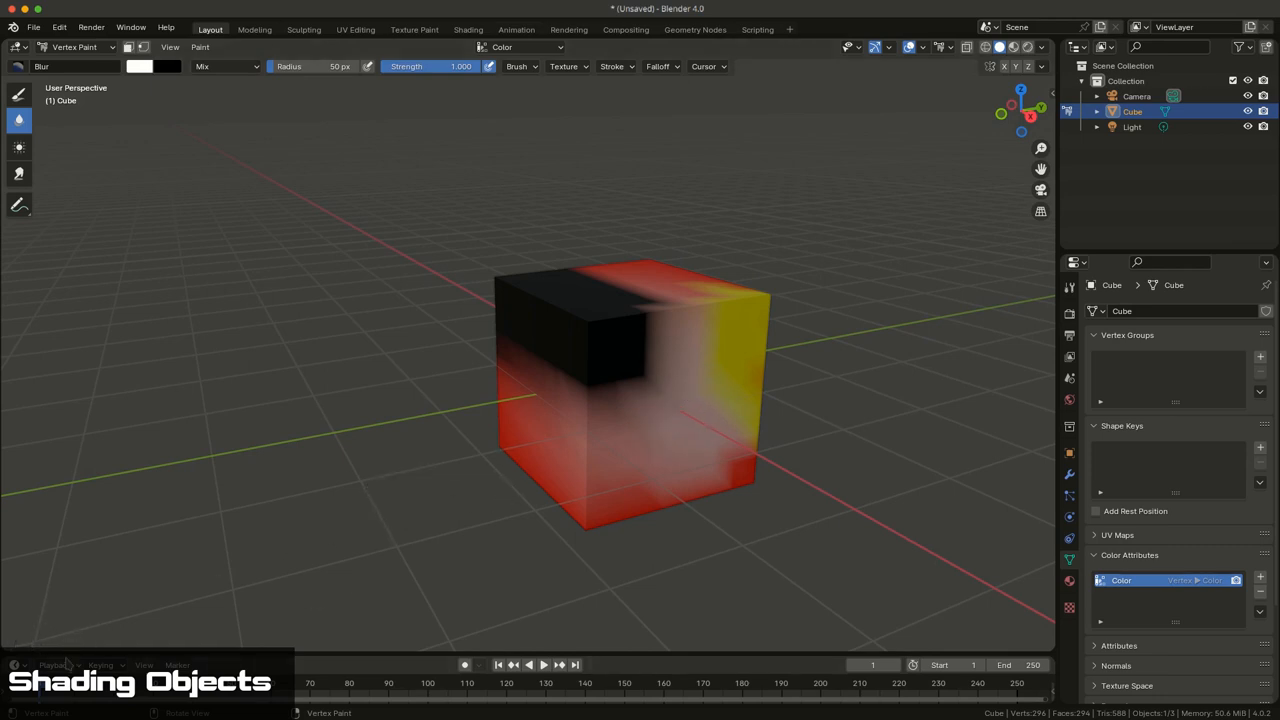
Turn the bottom timeline area into an enlarged Shader Editor showing the cube's material nodes
drag(68, 652, 10, 575)
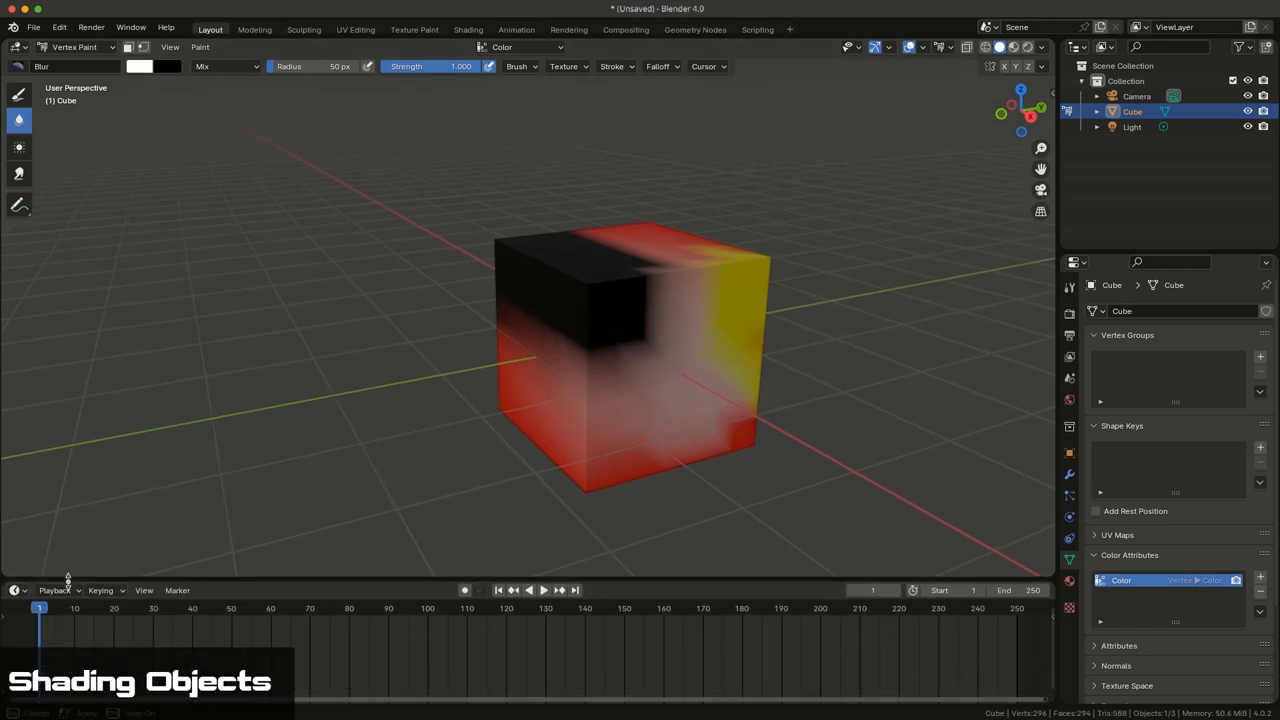
click(20, 585)
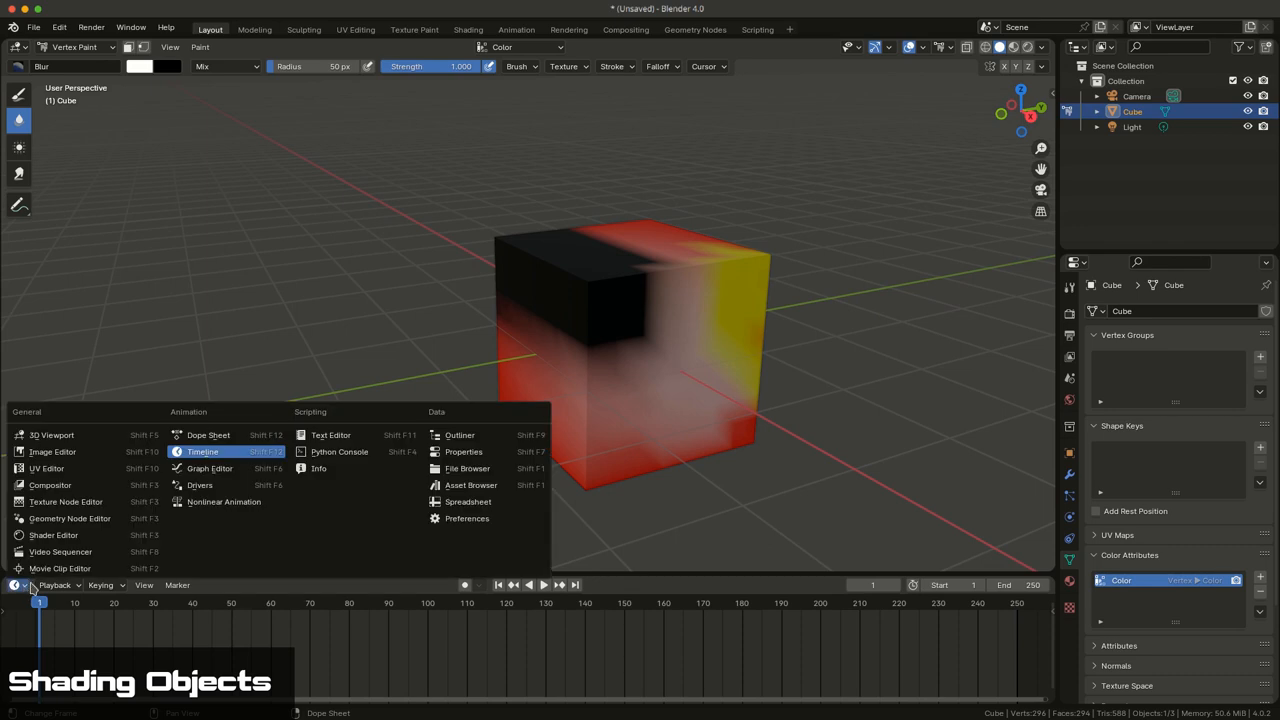
click(53, 535)
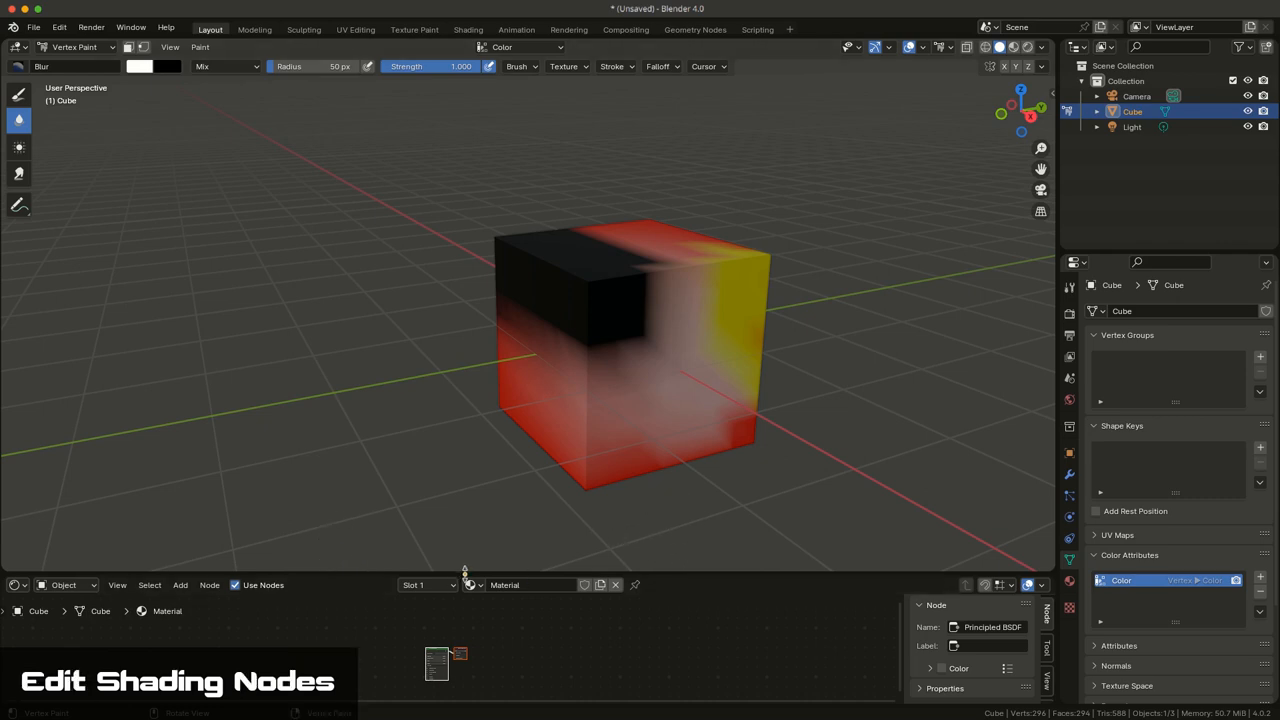
drag(464, 572, 464, 447)
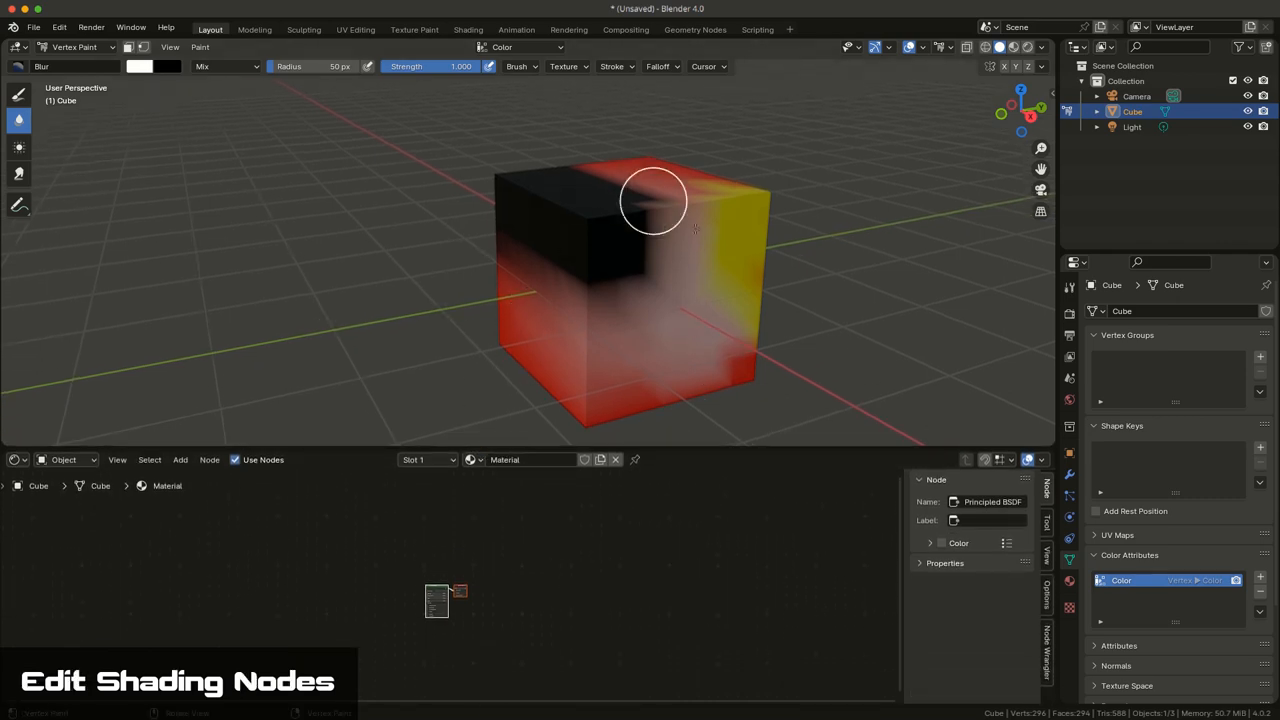
scroll(440, 600, up, 4)
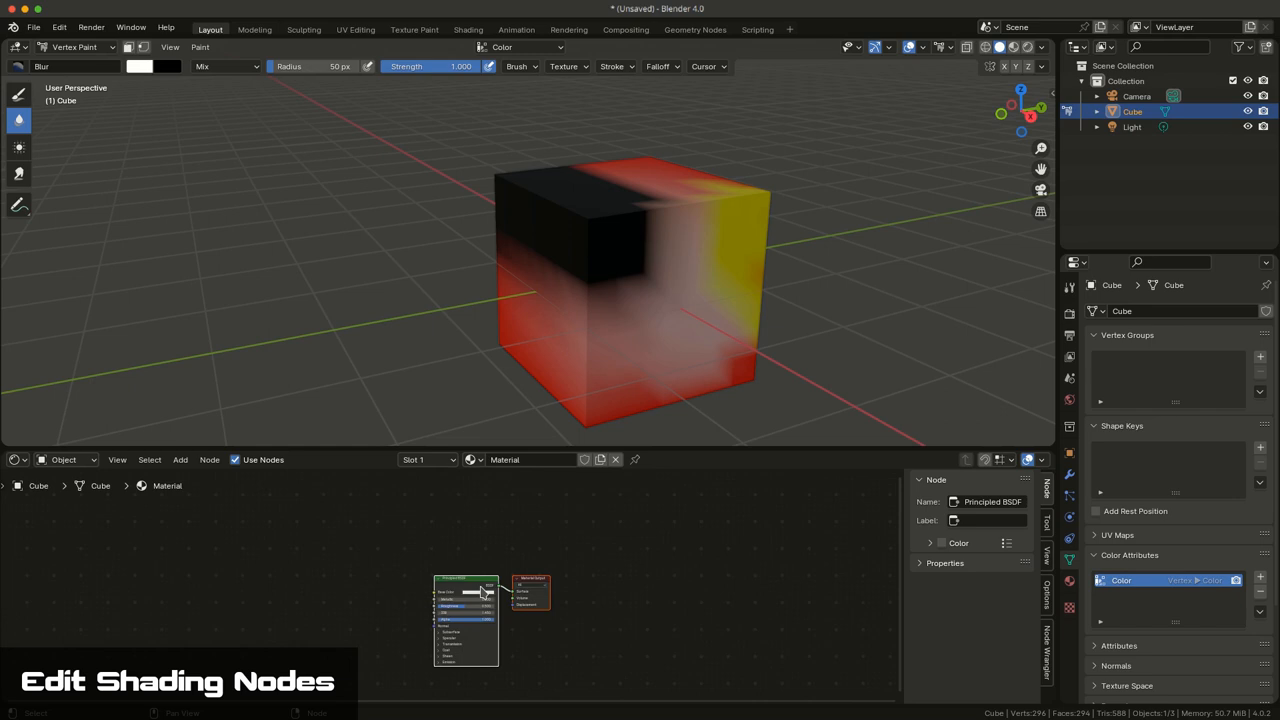
scroll(485, 593, up, 2)
scroll(485, 593, up, 2)
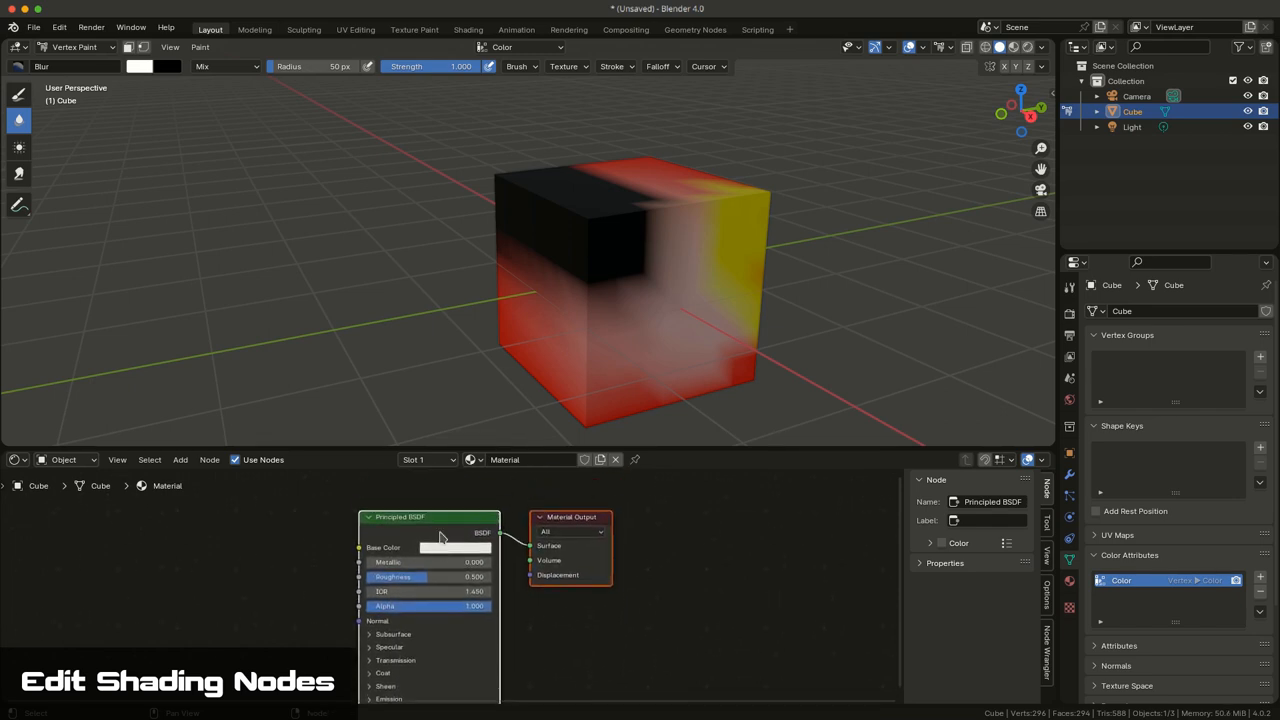
scroll(440, 537, down, 1)
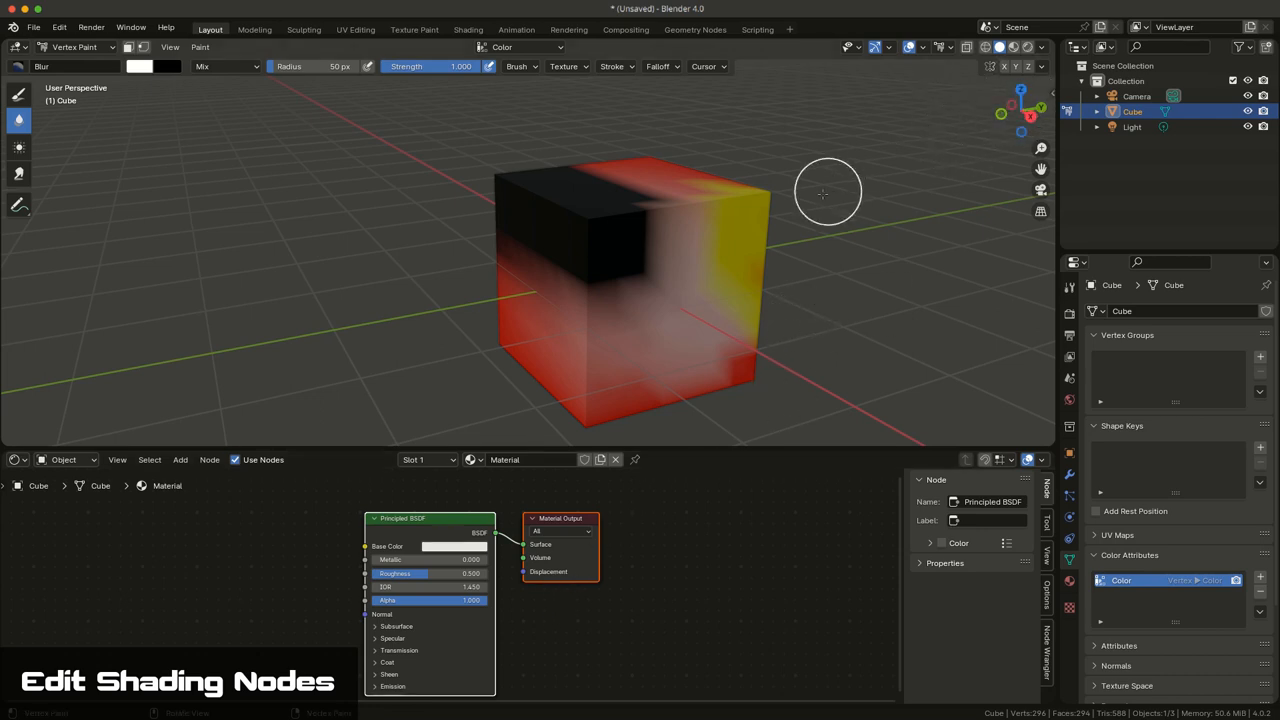
middle_drag(828, 190, 801, 205)
scroll(800, 200, down, 1)
scroll(860, 195, down, 1)
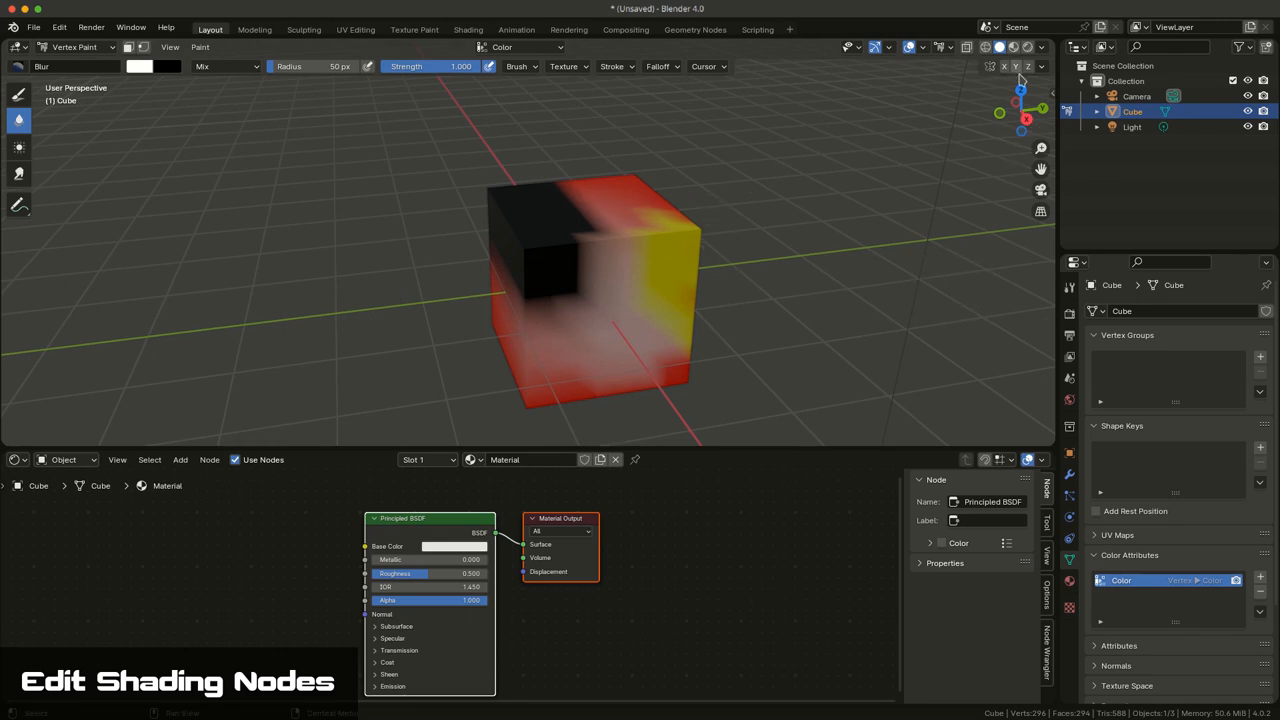
Return the cube to Object Mode and toggle viewport colour between Material and Attribute
click(75, 47)
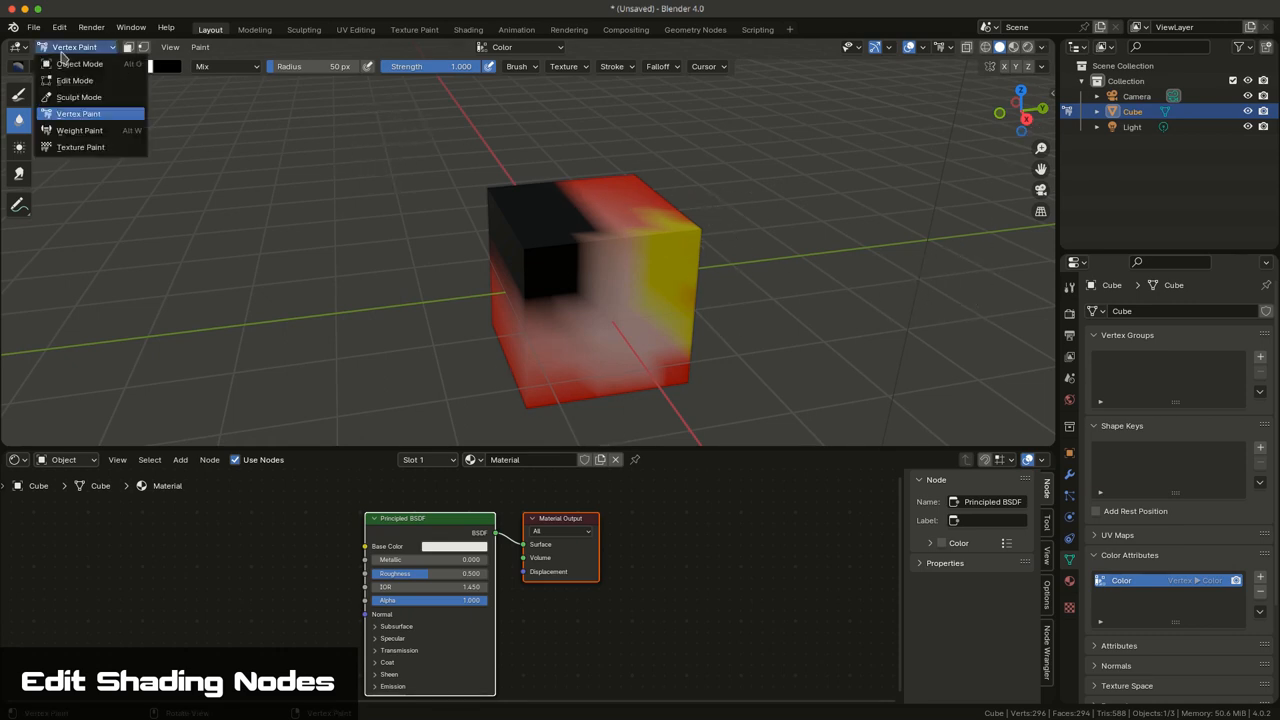
click(70, 66)
click(855, 170)
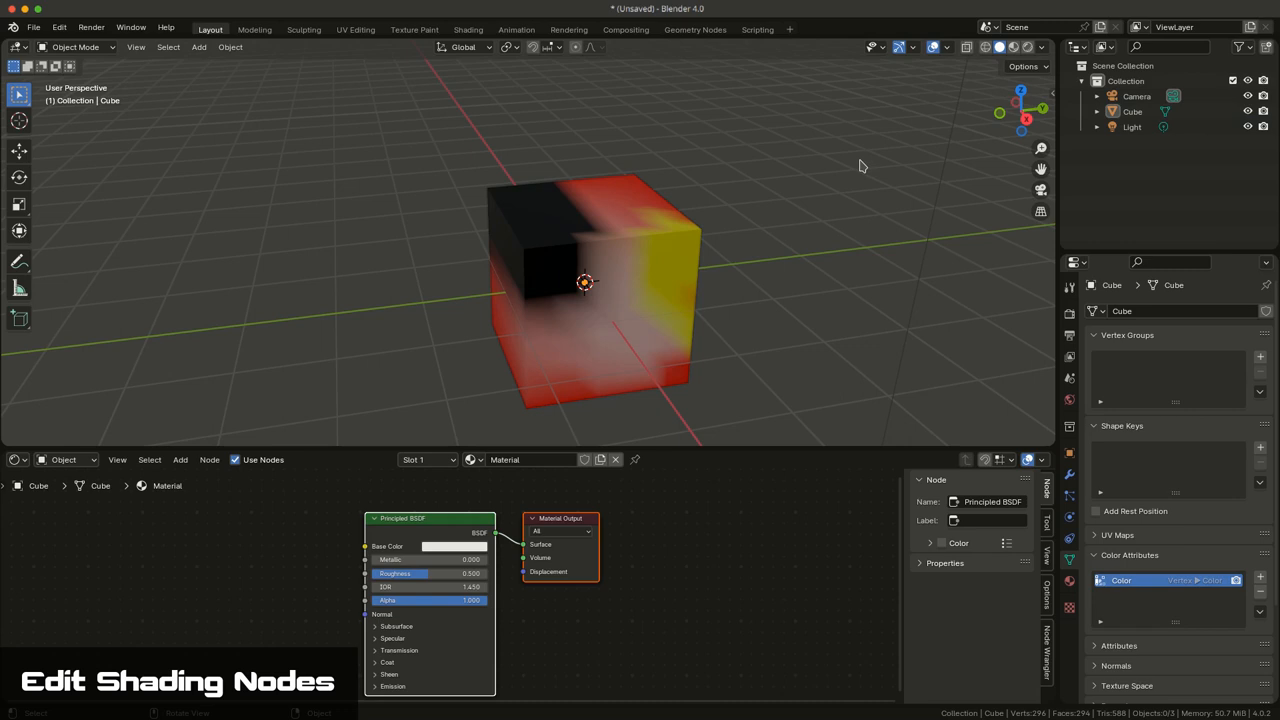
click(1043, 48)
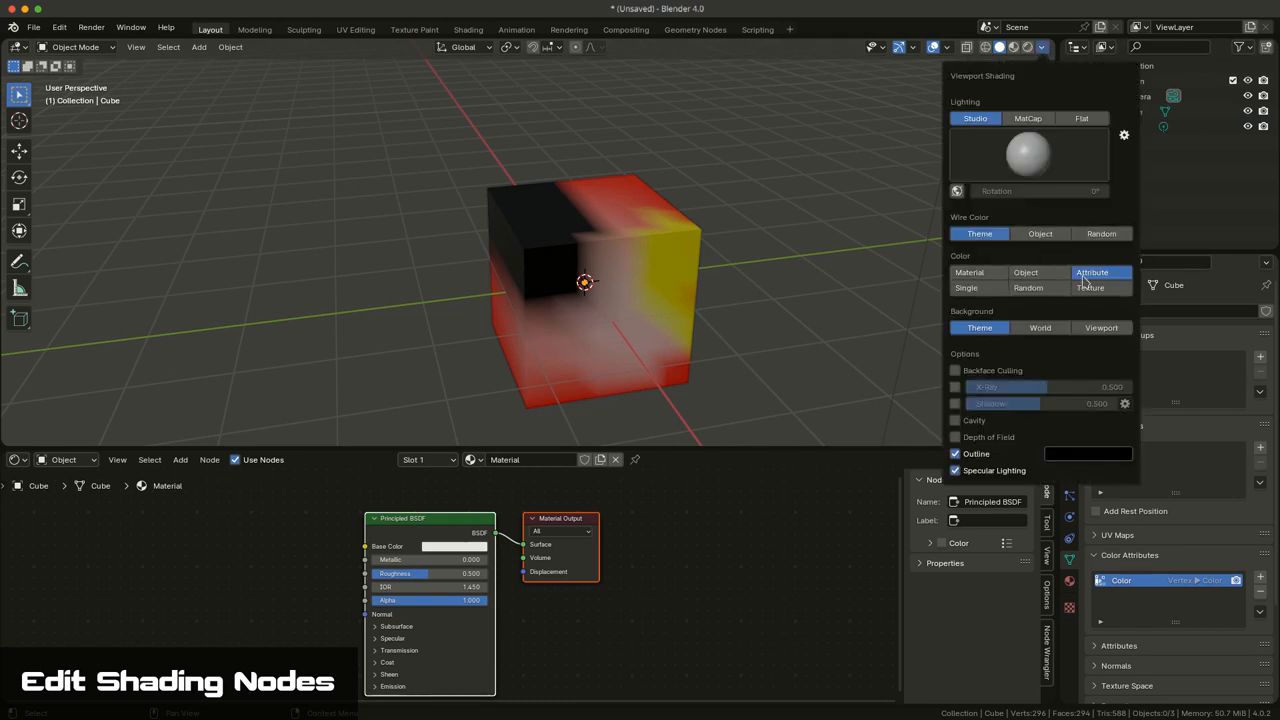
click(970, 273)
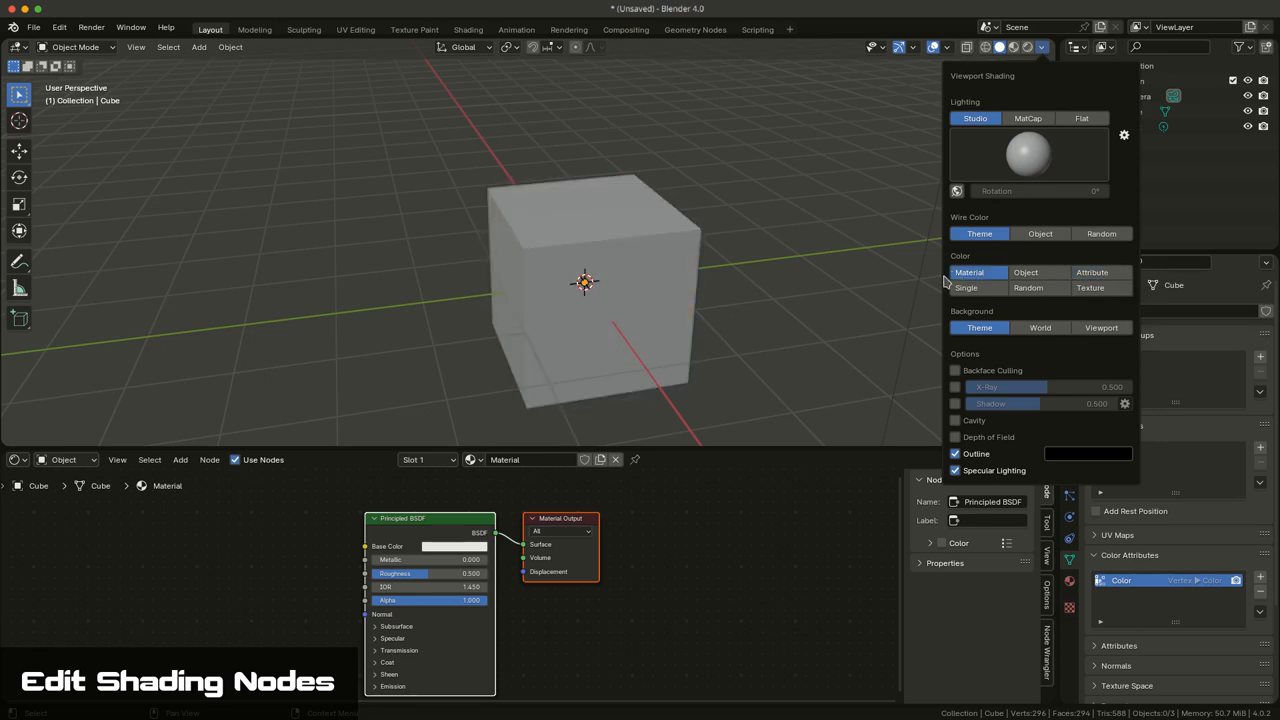
click(1092, 272)
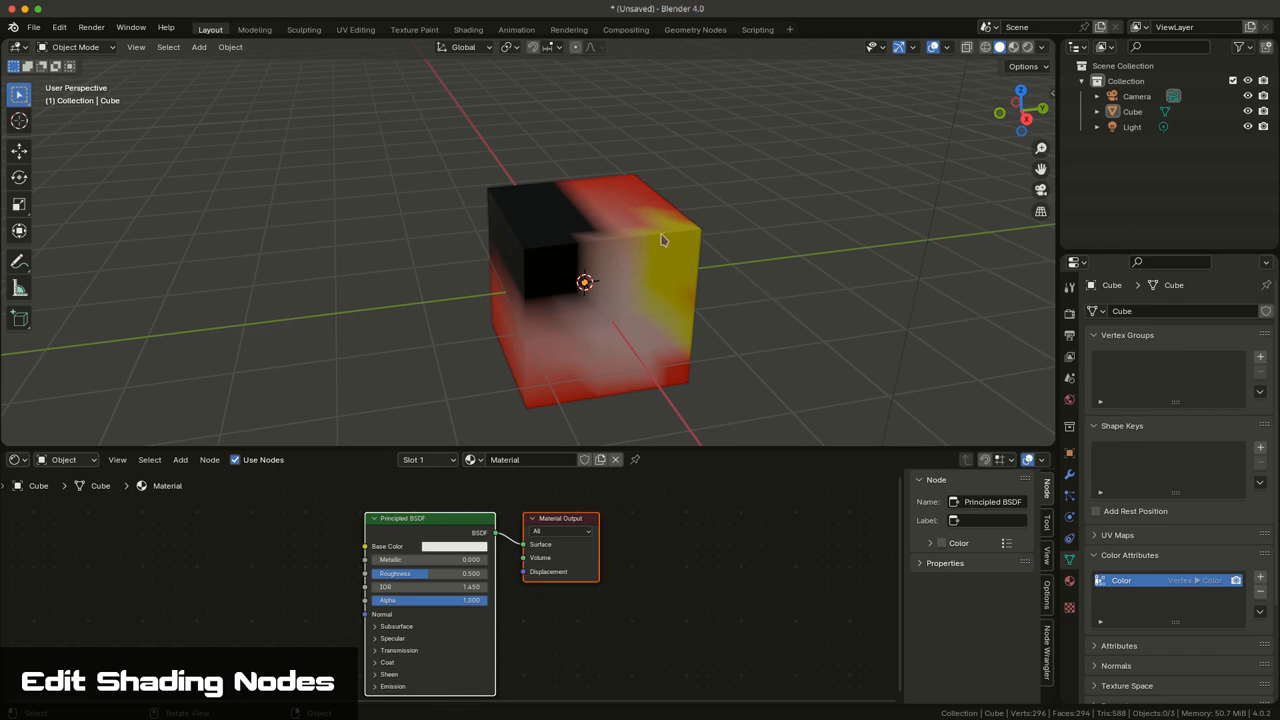
Cycle material and rendered shading, return to Solid showing the plain grey cube, and select it
click(1028, 48)
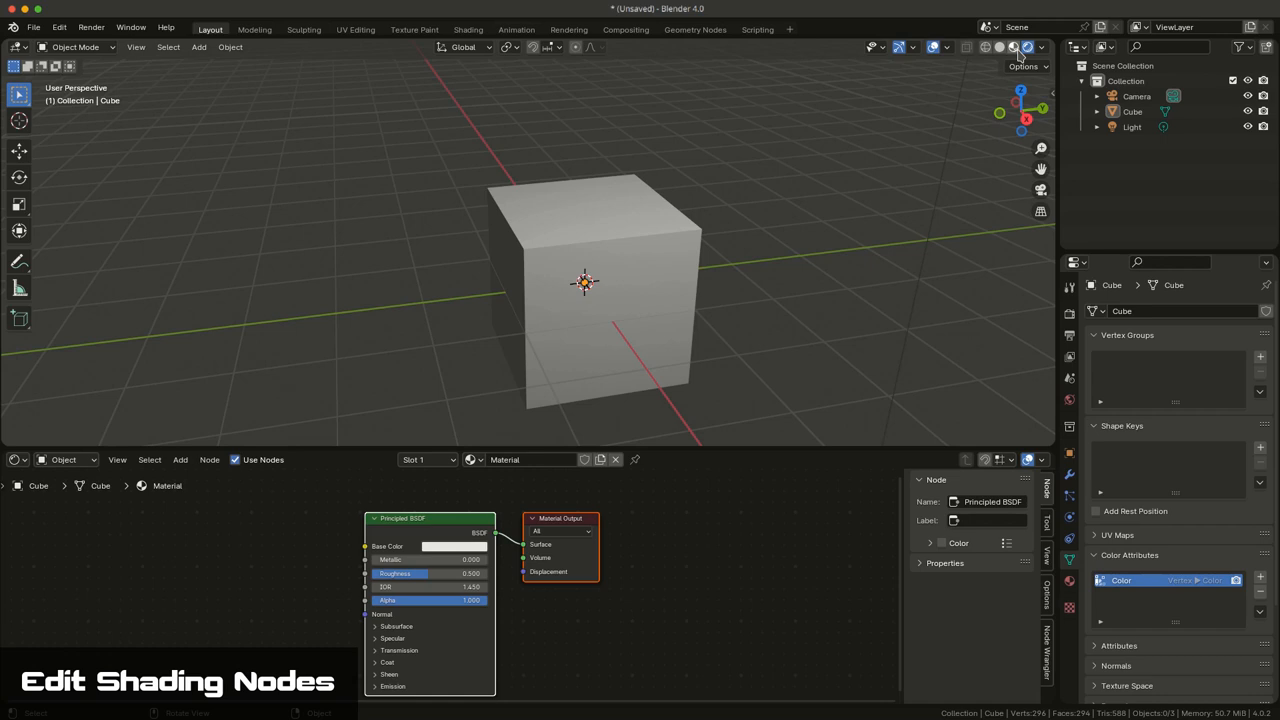
click(1014, 48)
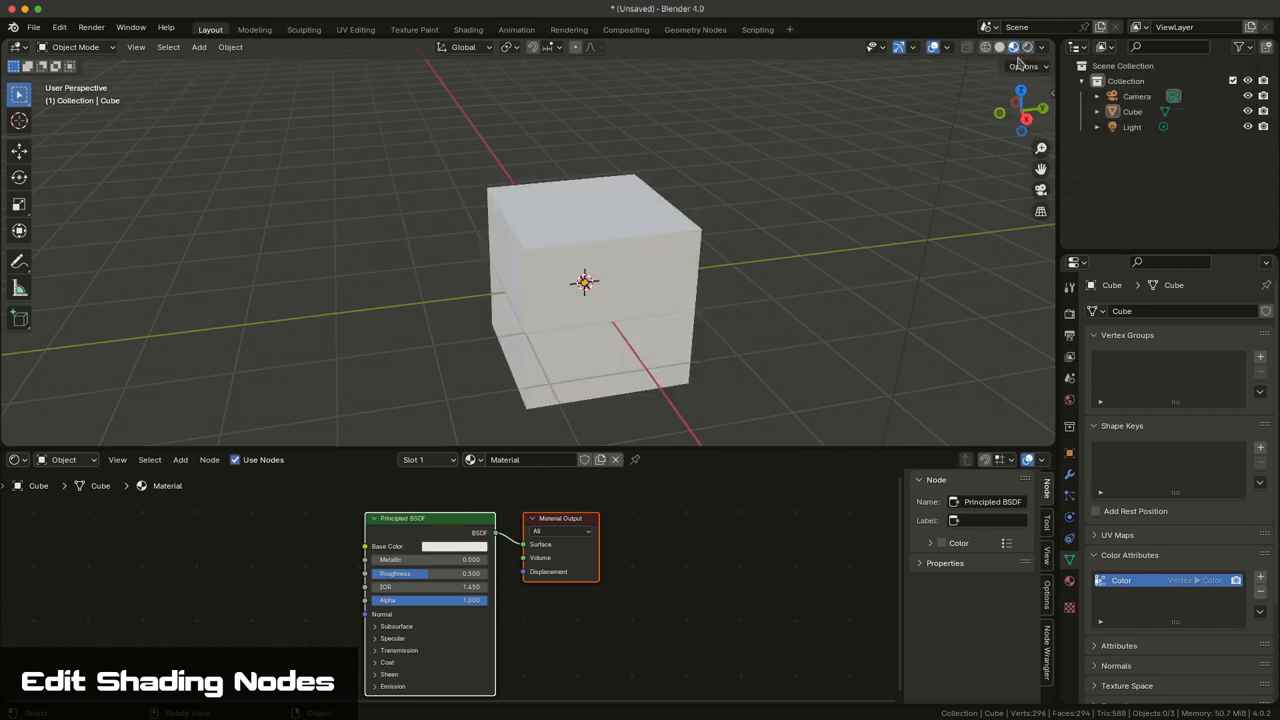
click(1027, 47)
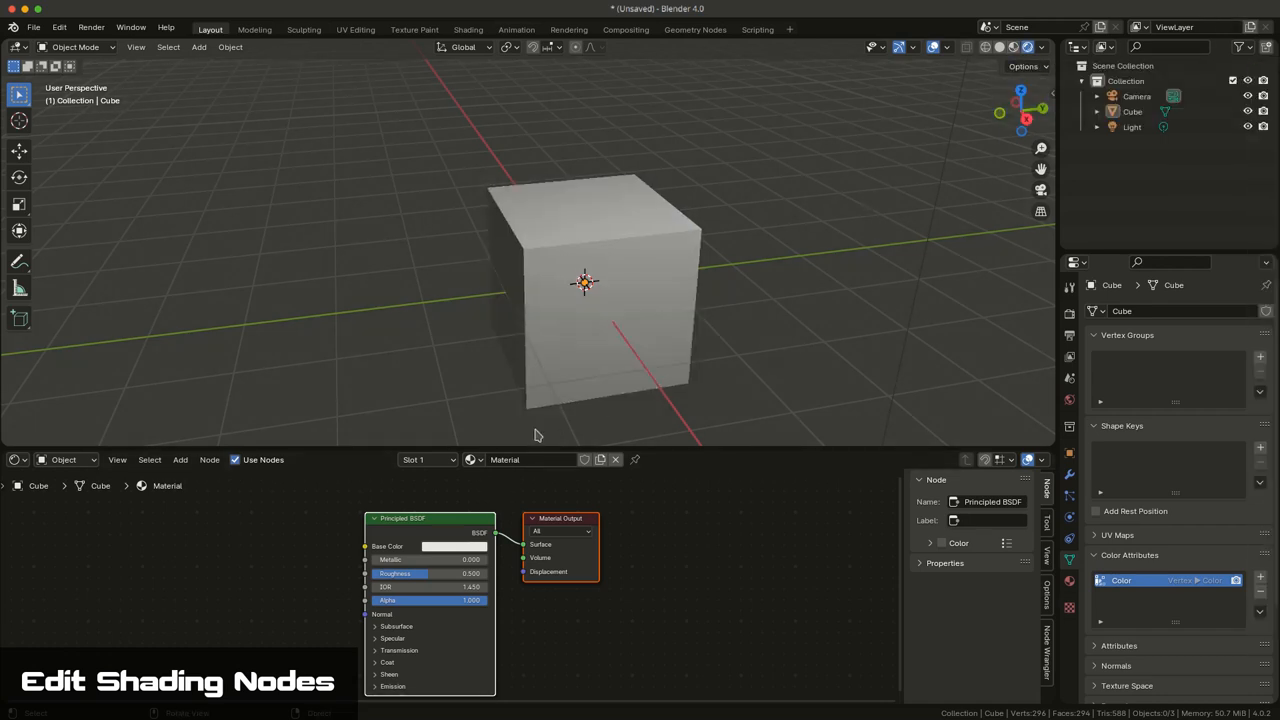
click(537, 310)
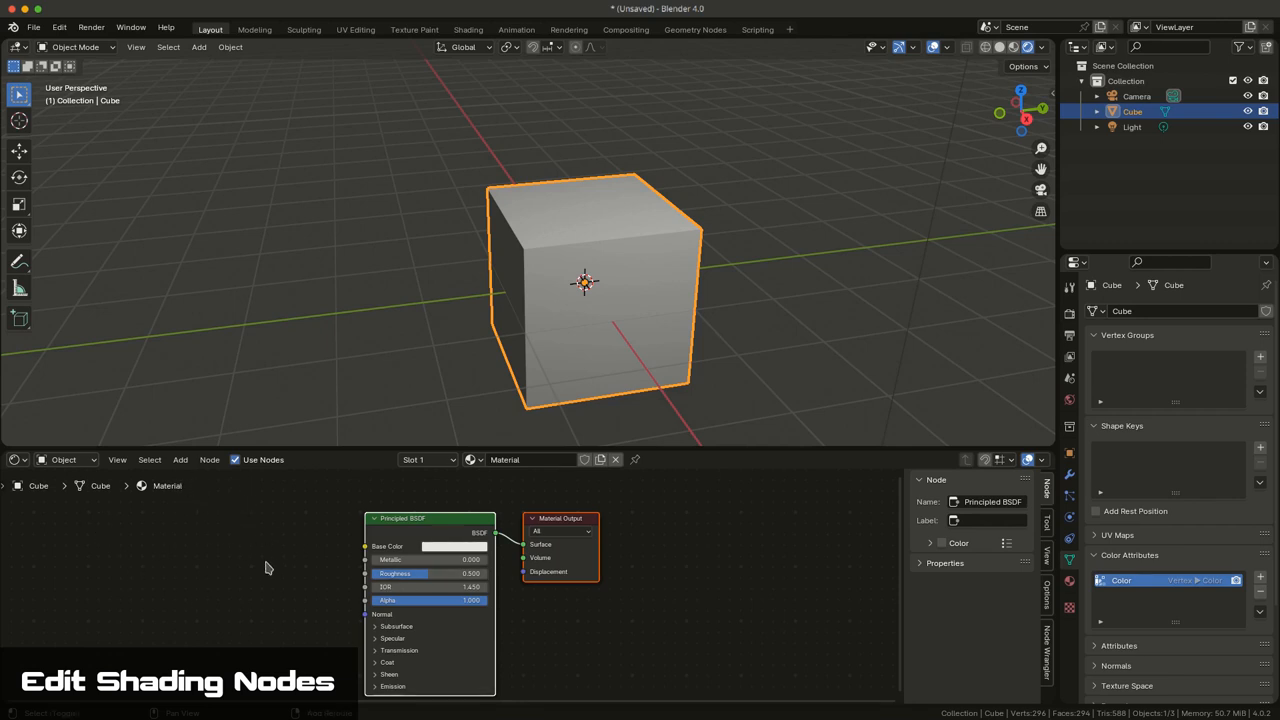
Add a Color Attribute node and link its Color output into the Principled BSDF Base Color
key(shift+a)
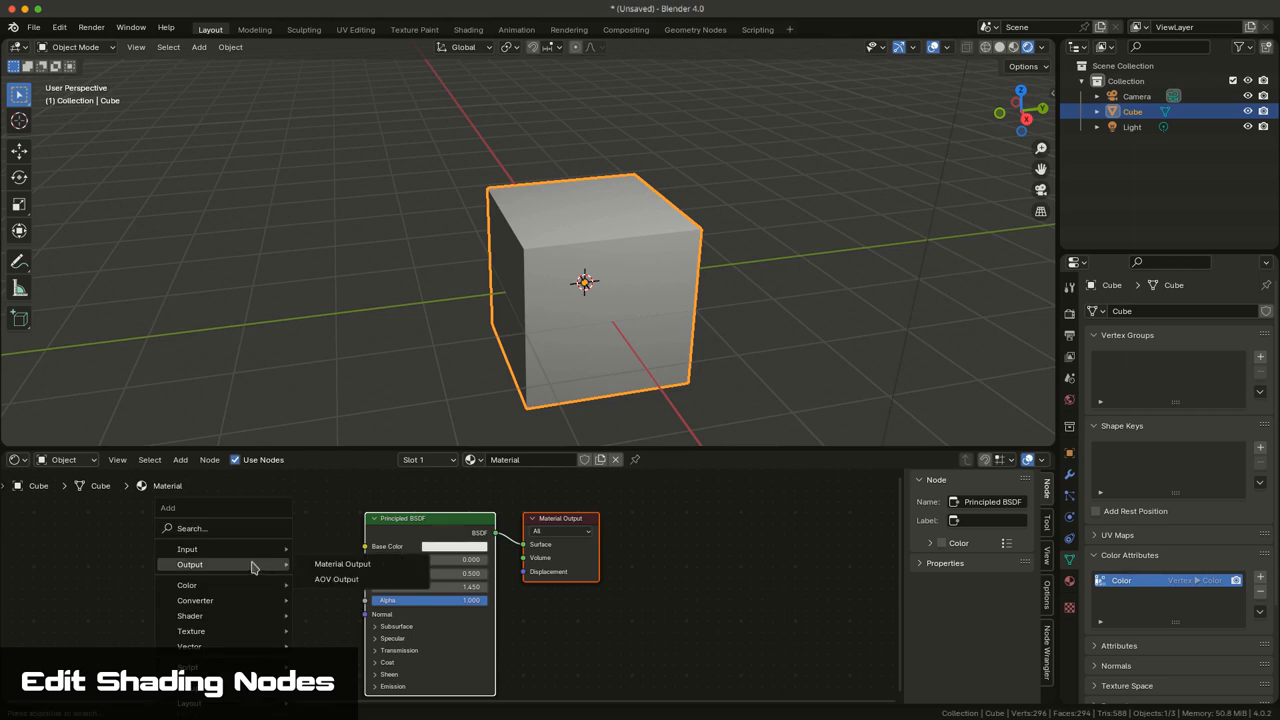
text(colo)
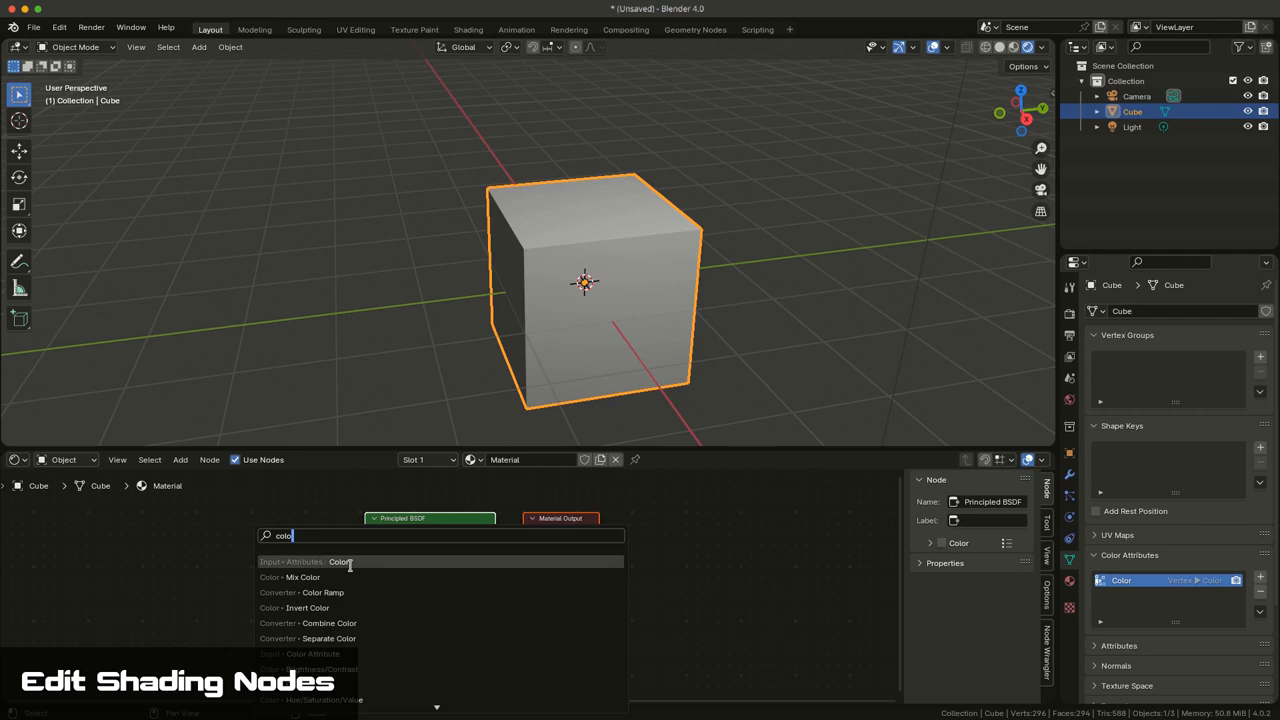
click(317, 655)
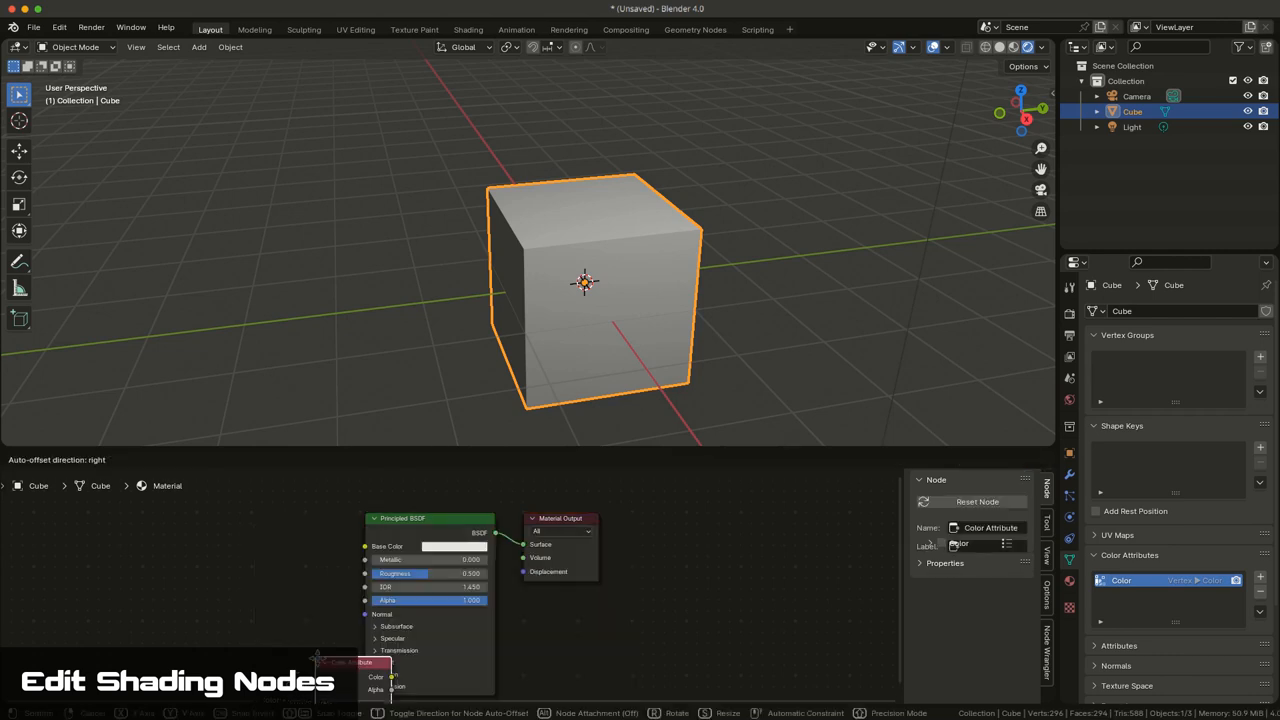
click(215, 540)
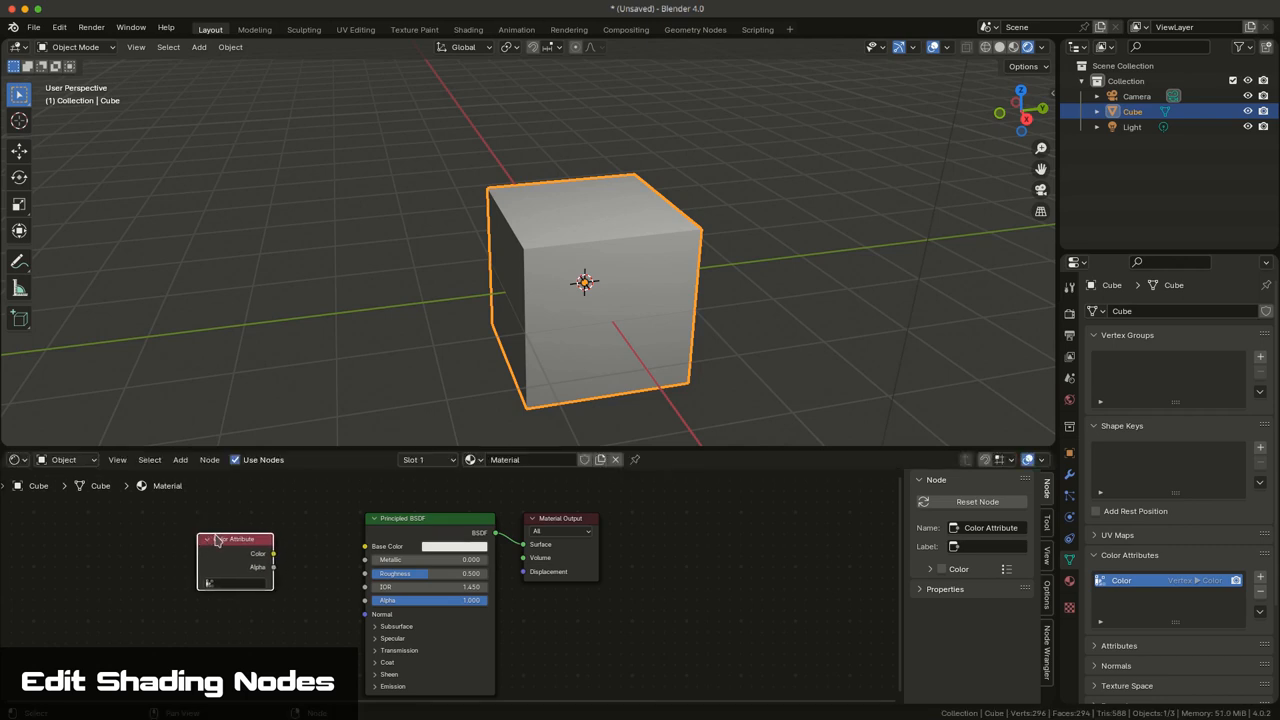
drag(273, 553, 282, 556)
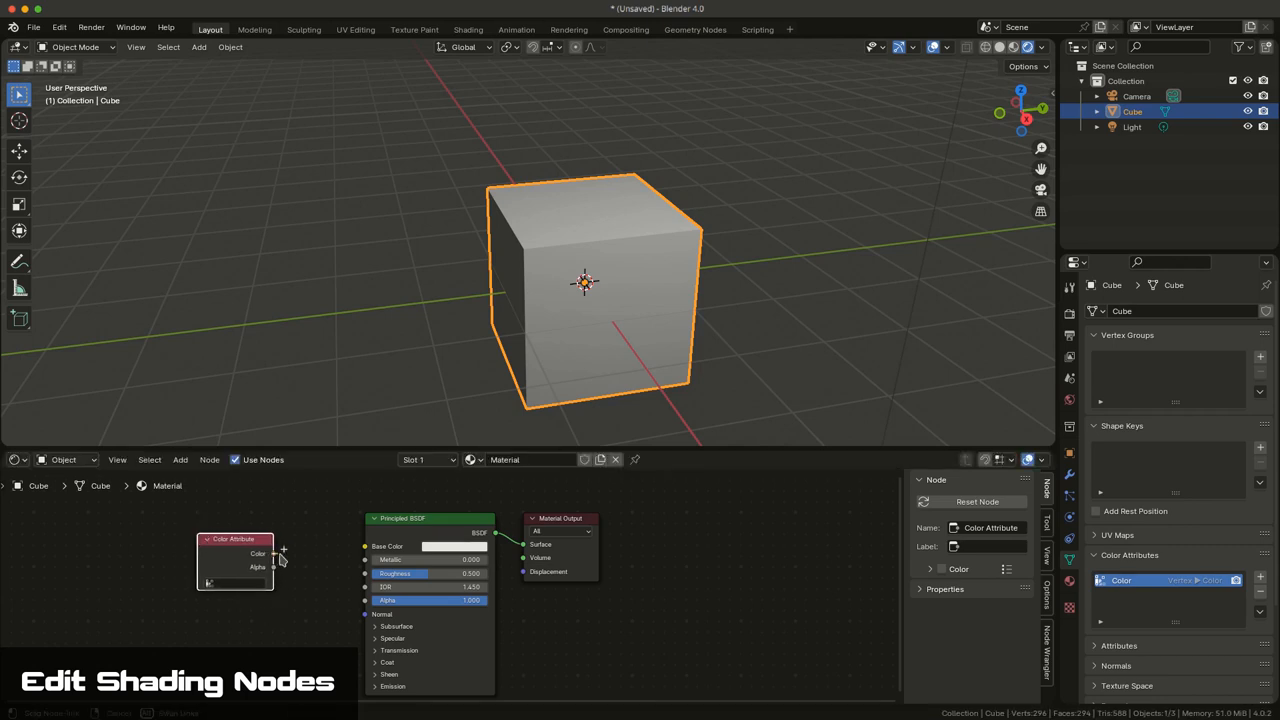
drag(363, 551, 364, 547)
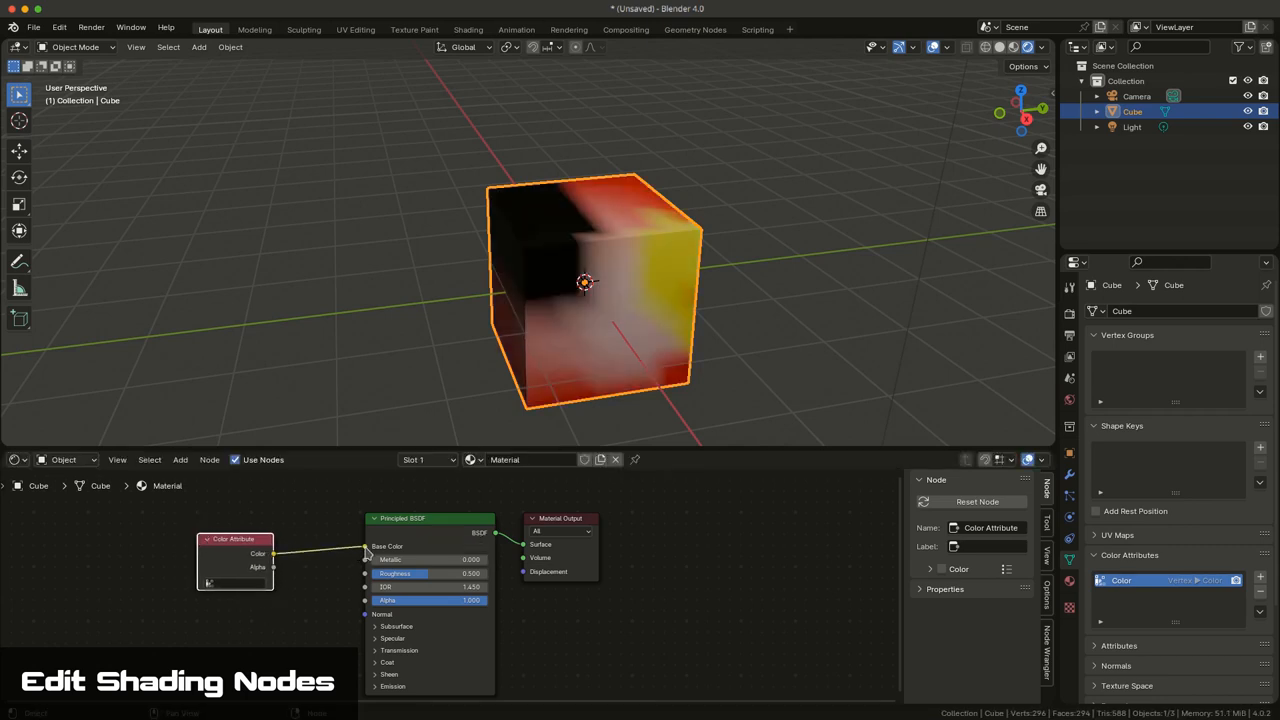
mouse_move(725, 335)
middle_down()
mouse_move(709, 322)
mouse_move(766, 324)
mouse_move(705, 337)
middle_up()
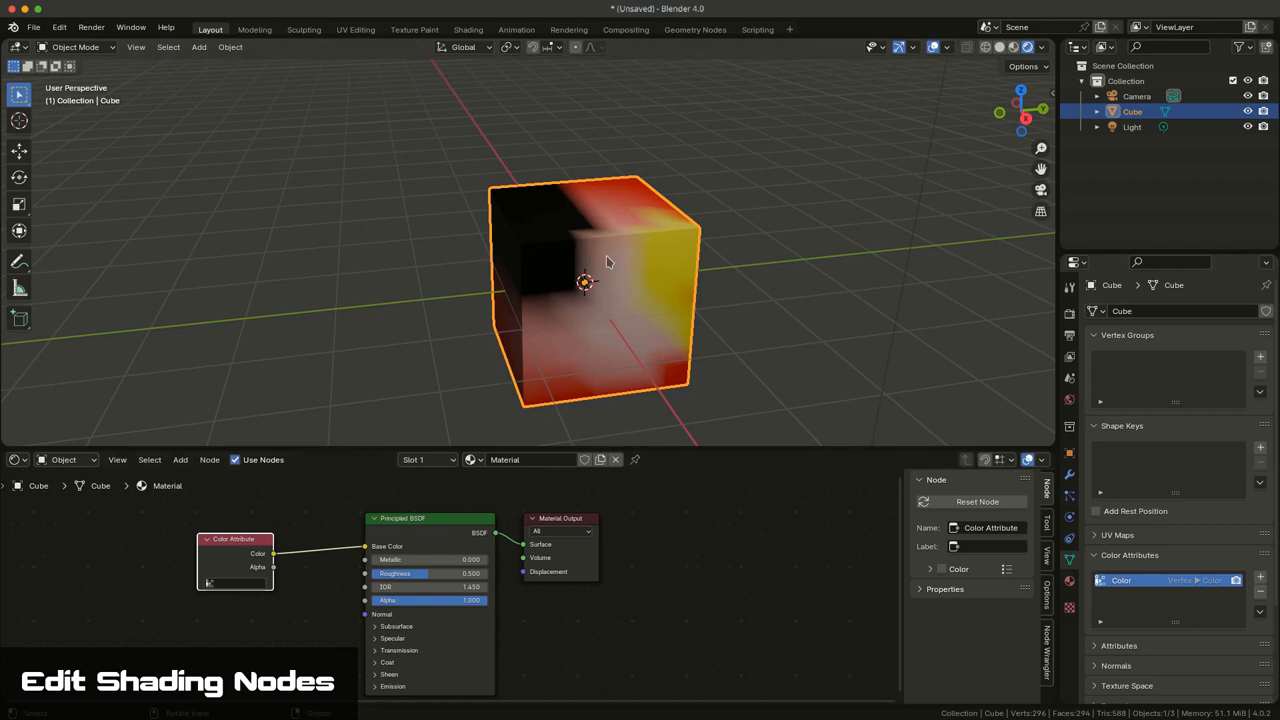
click(1027, 47)
click(91, 28)
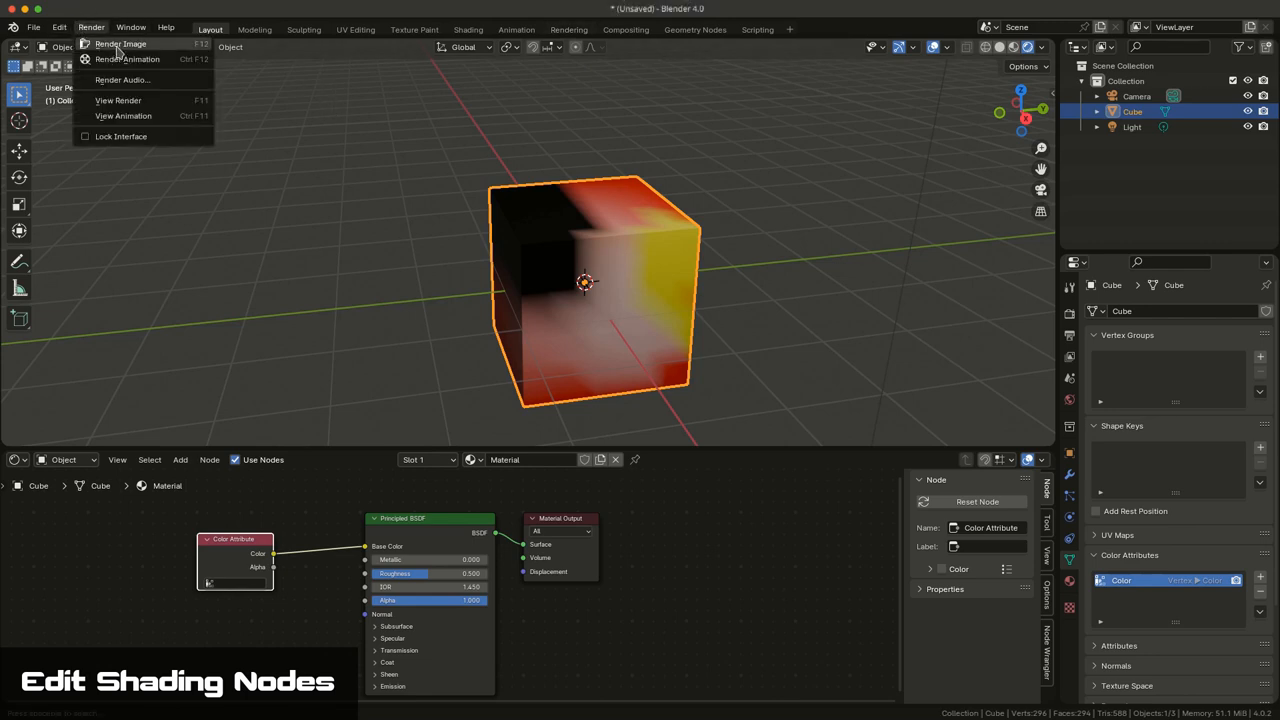
click(120, 44)
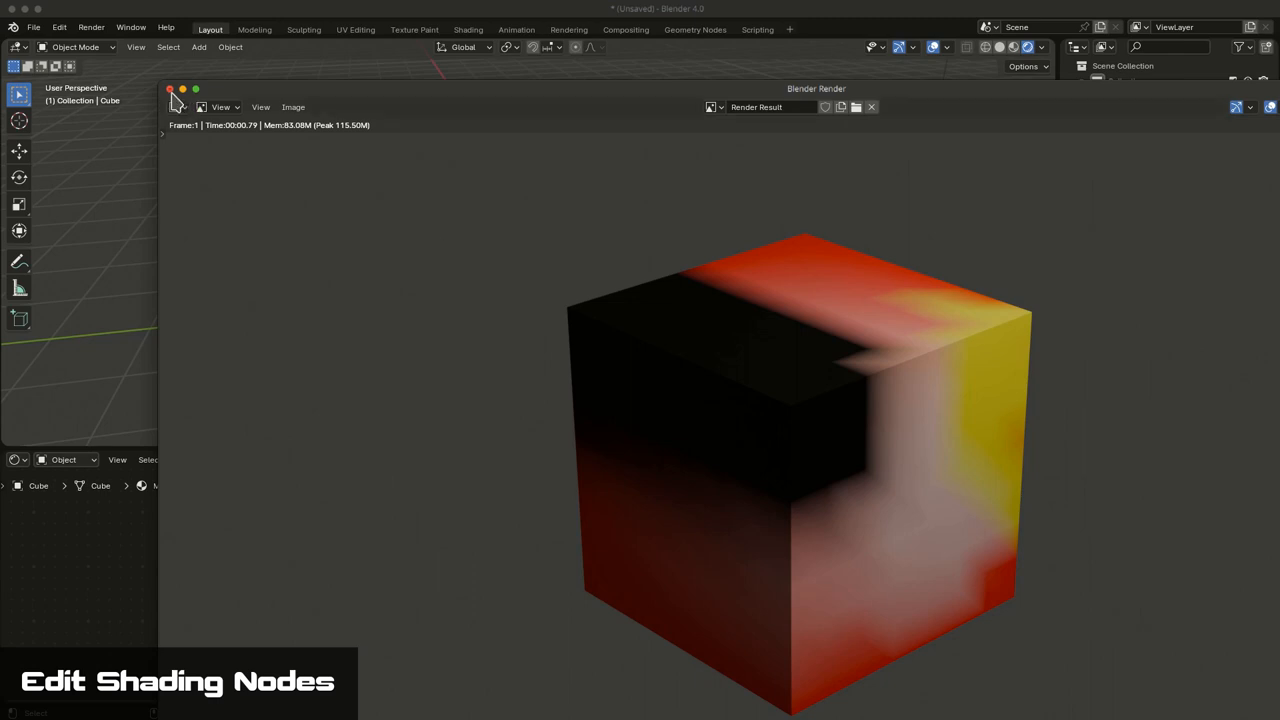
click(171, 89)
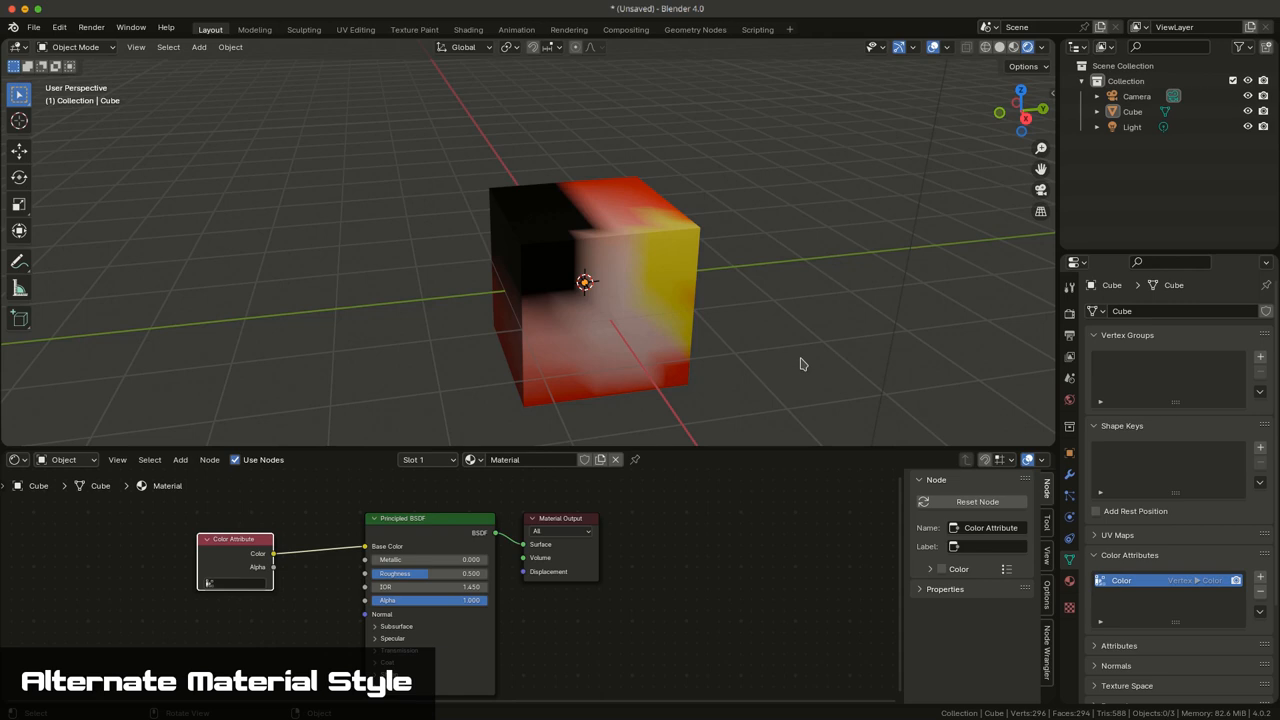
mouse_move(800, 362)
middle_down()
mouse_move(665, 360)
mouse_move(727, 322)
middle_up()
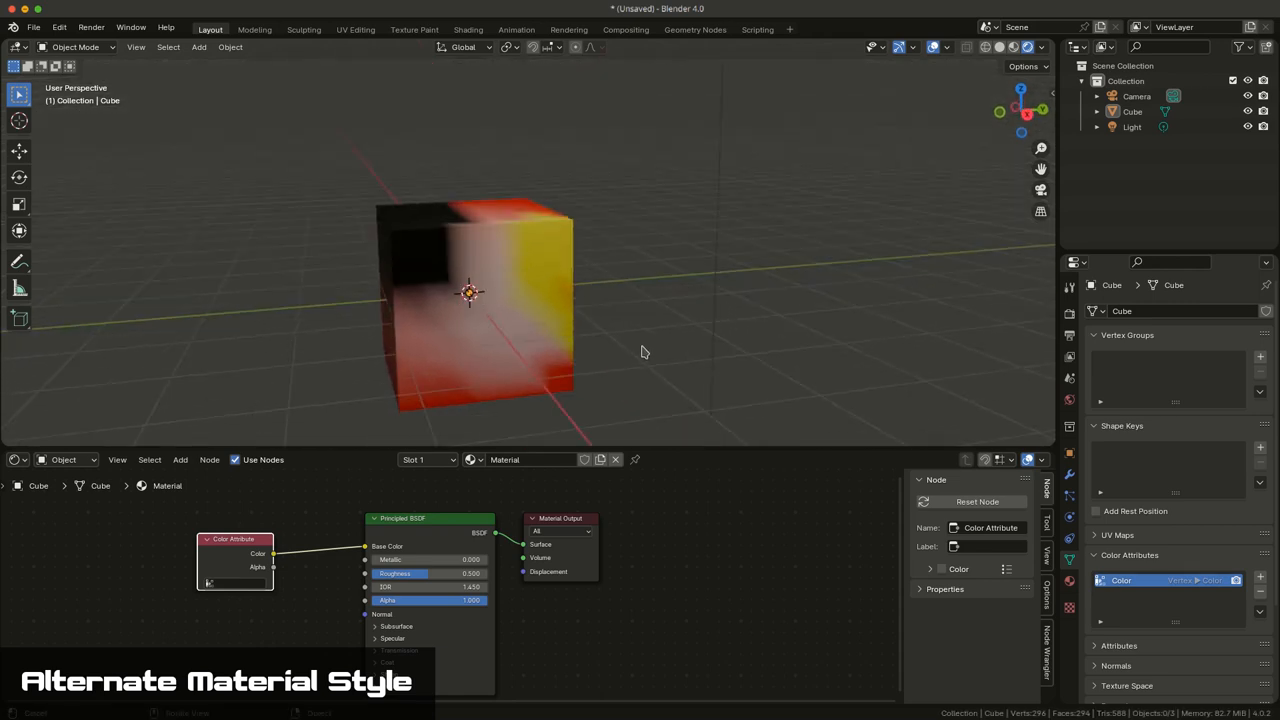
middle_drag(644, 351, 658, 343)
middle_drag(704, 346, 687, 300)
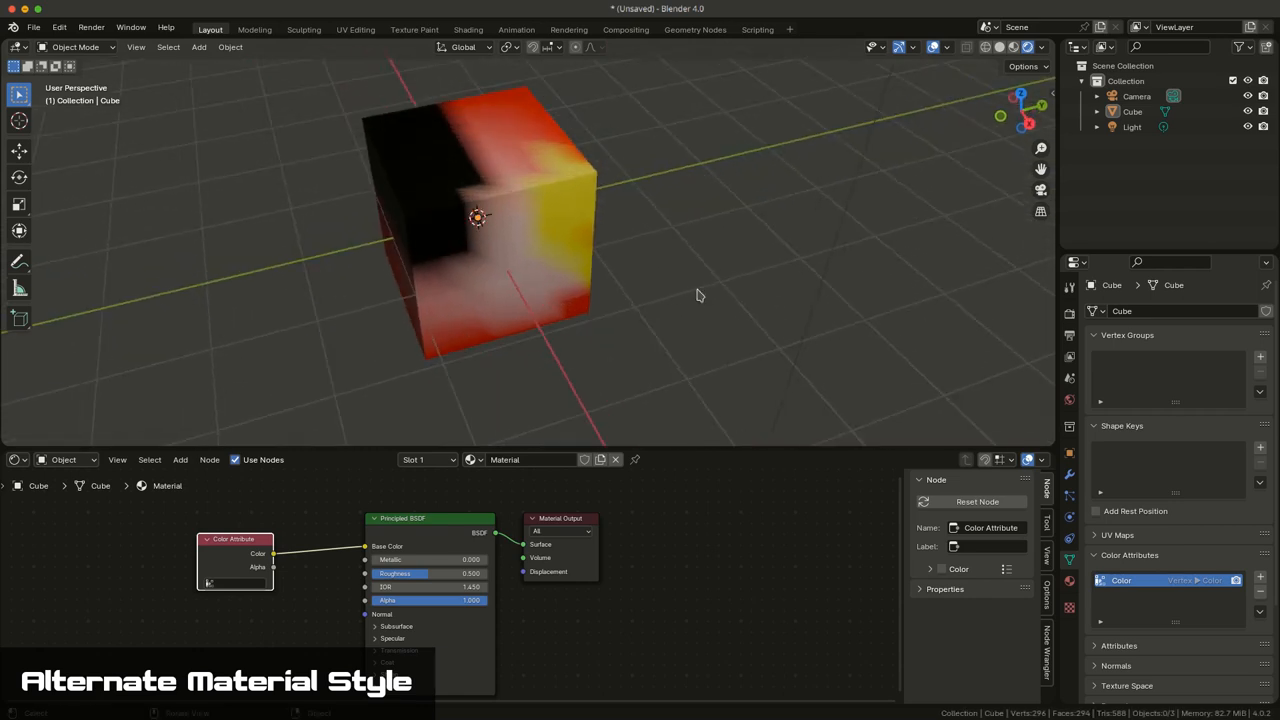
mouse_move(699, 294)
middle_down()
mouse_move(703, 326)
mouse_move(718, 300)
mouse_move(670, 326)
mouse_move(688, 317)
middle_up()
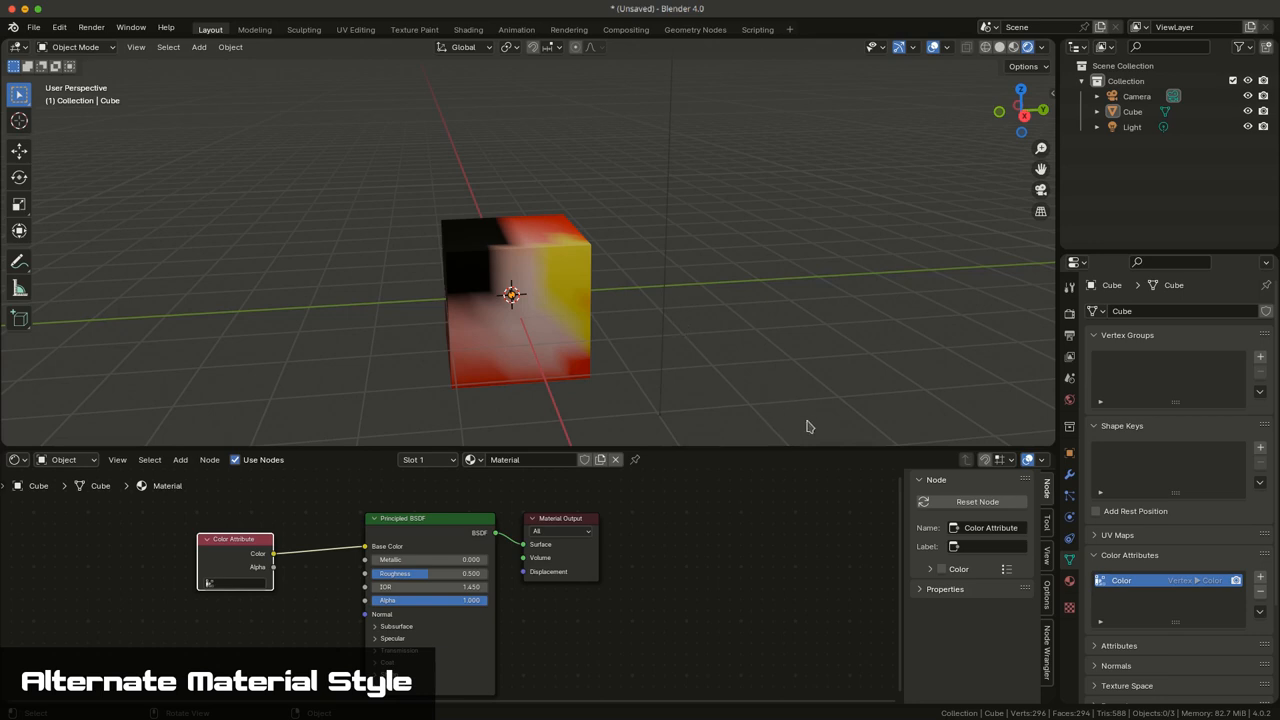
mouse_move(765, 400)
middle_down()
mouse_move(812, 401)
mouse_move(801, 400)
middle_up()
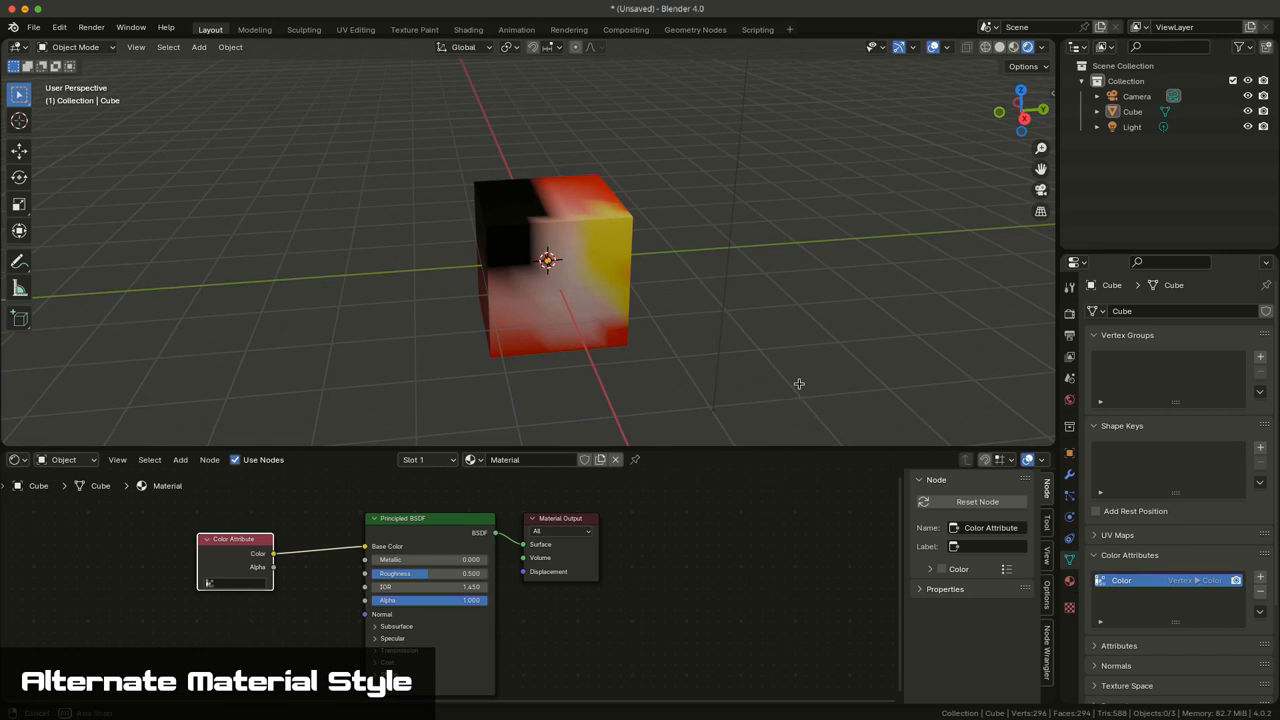
mouse_move(800, 402)
middle_down()
mouse_move(838, 375)
mouse_move(816, 414)
middle_up()
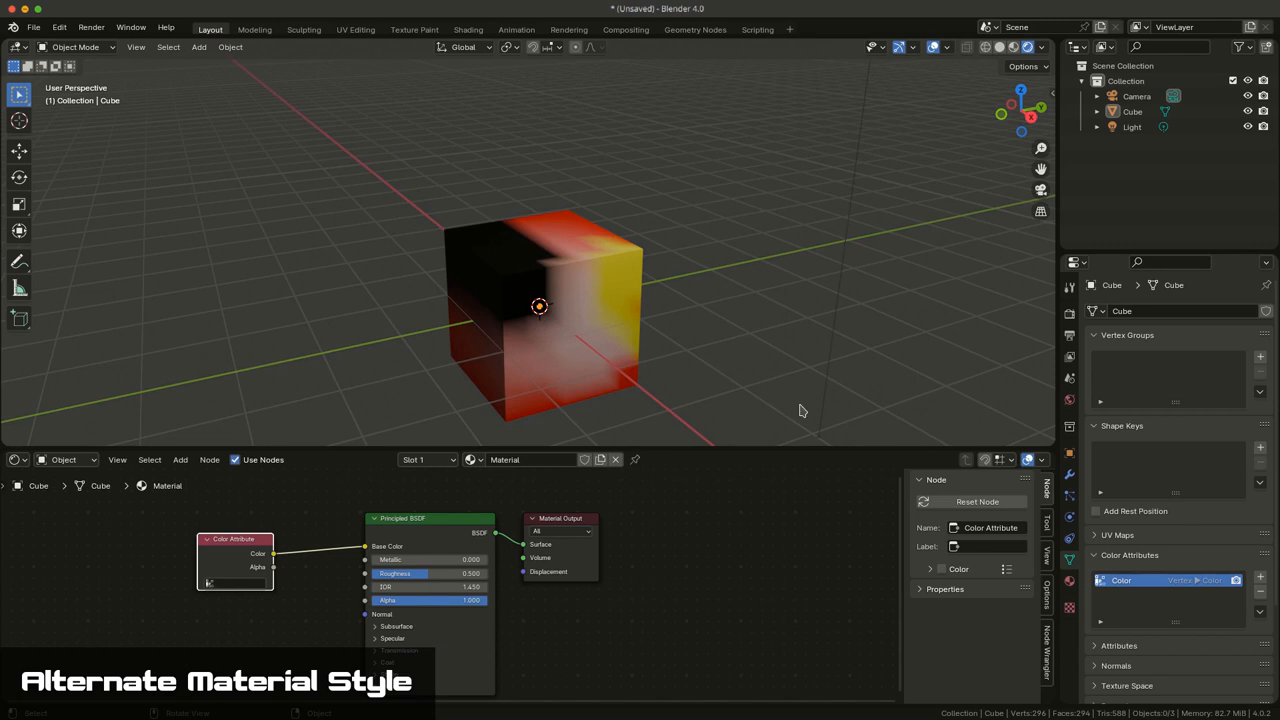
scroll(745, 325, down, 2)
mouse_move(748, 320)
middle_down()
mouse_move(712, 336)
mouse_move(640, 287)
middle_up()
Add a UV sphere and scale it up to about 1.66 times
key(shift+a)
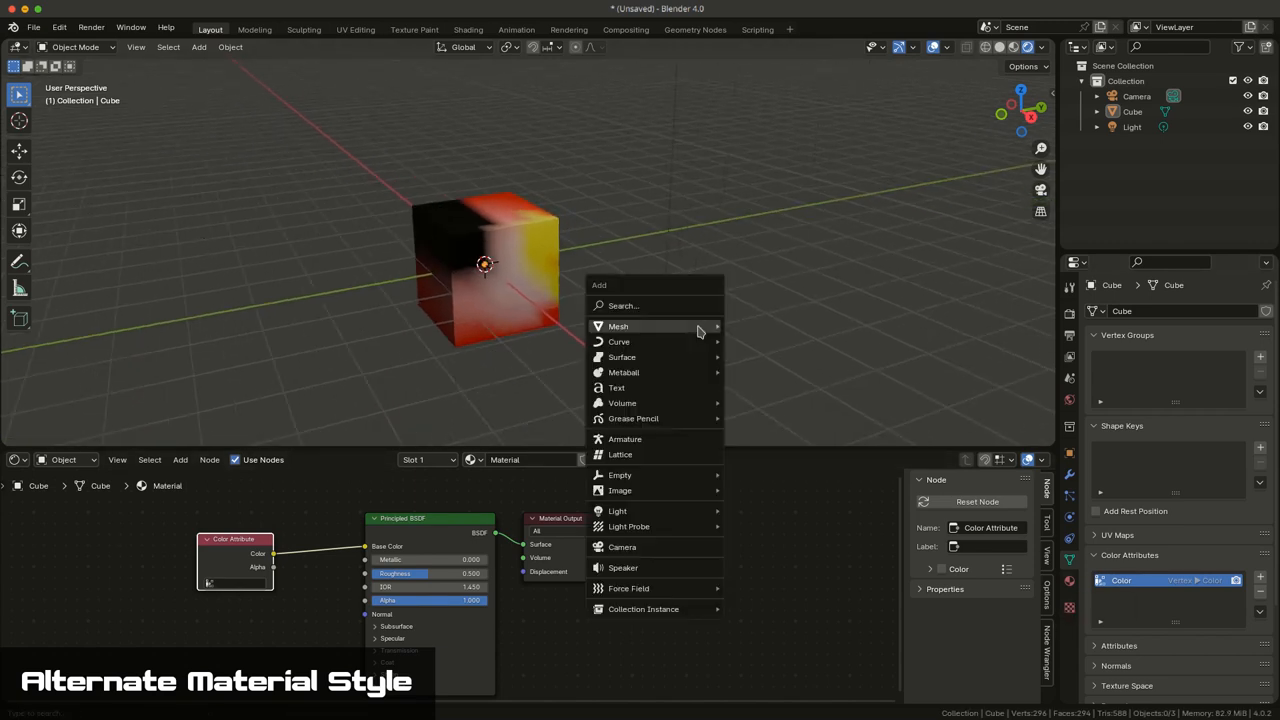
click(779, 372)
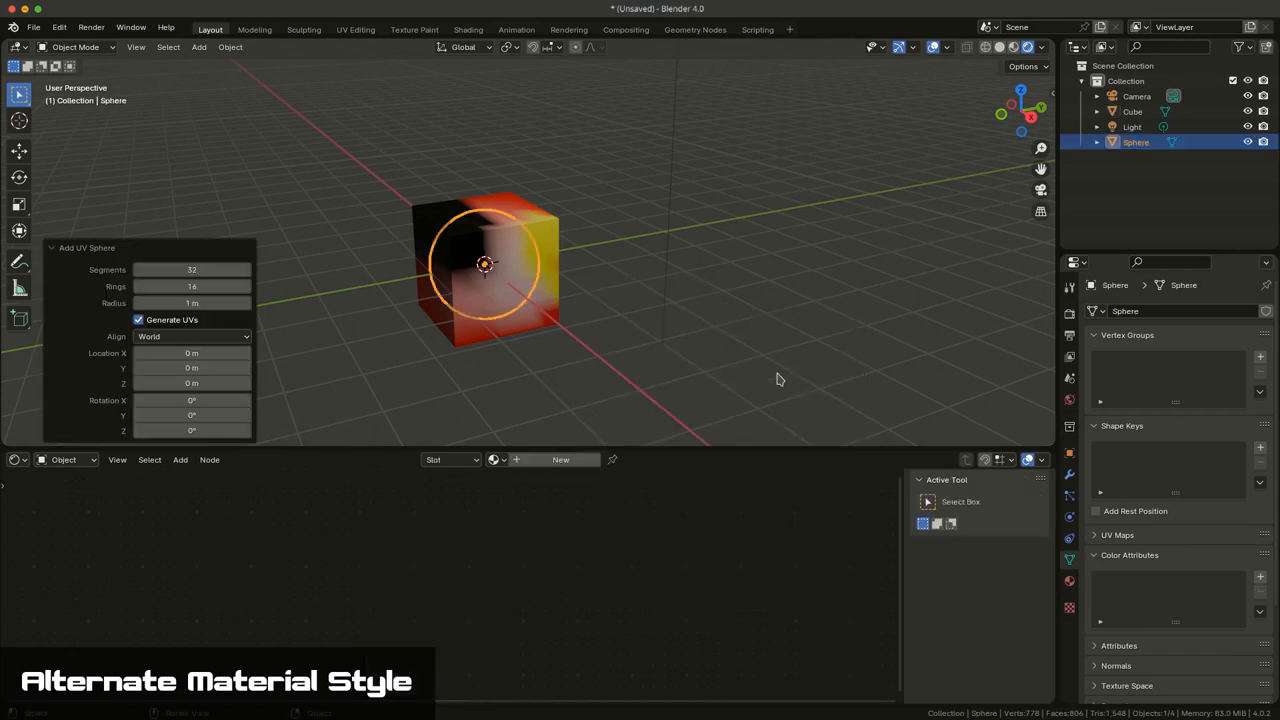
key(s)
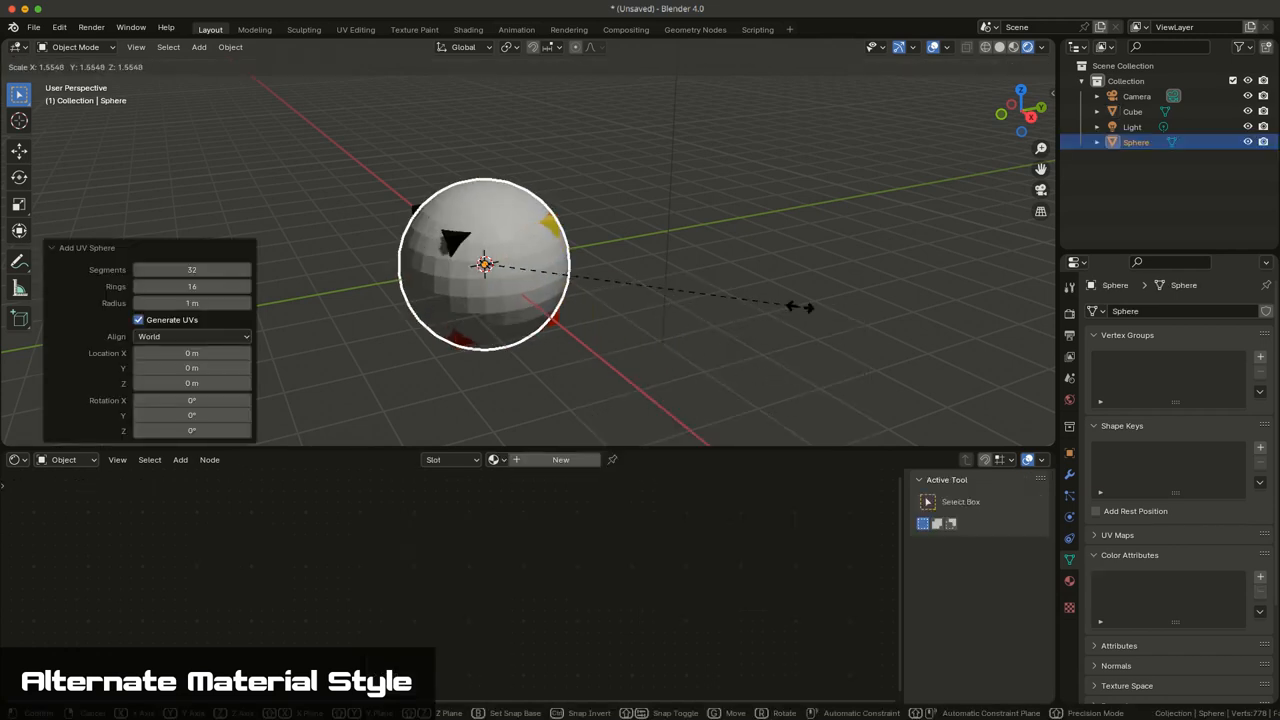
click(785, 300)
Move the sphere along X off the cube, then raise it along Z above the cube
key(g)
key(x)
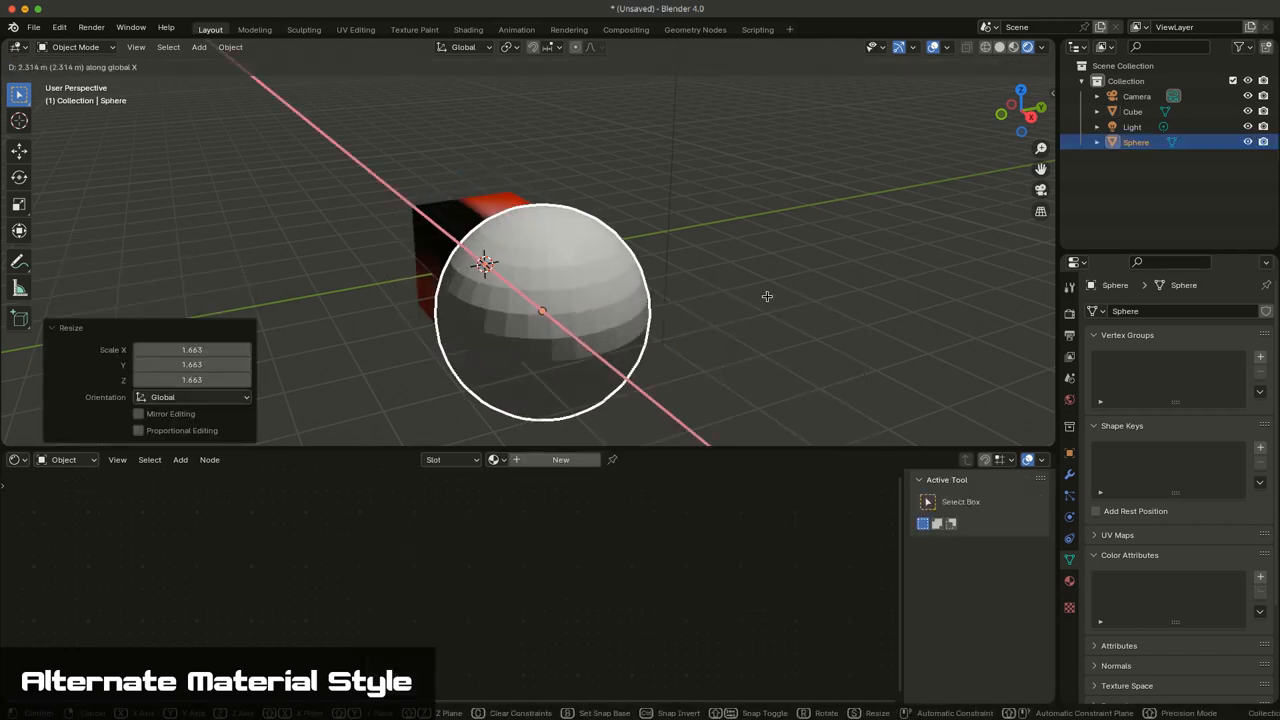
click(813, 298)
mouse_move(813, 298)
middle_down()
mouse_move(463, 283)
mouse_move(700, 320)
middle_up()
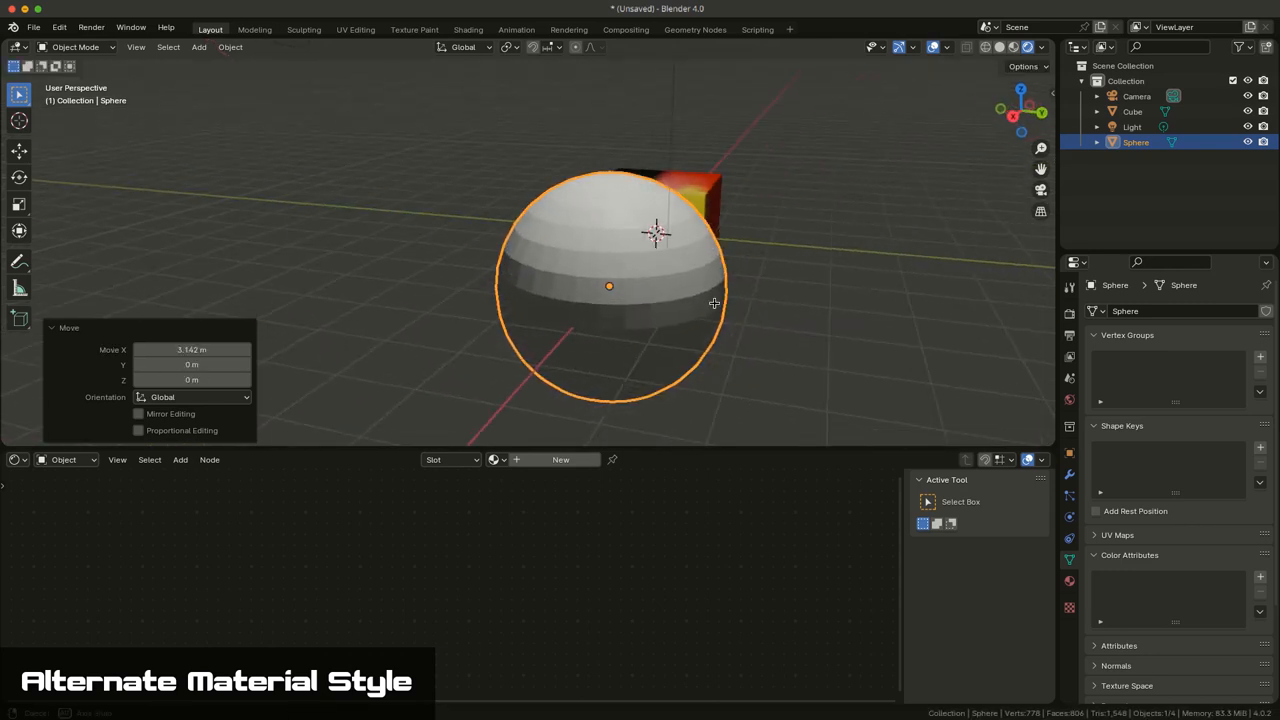
key(g)
key(z)
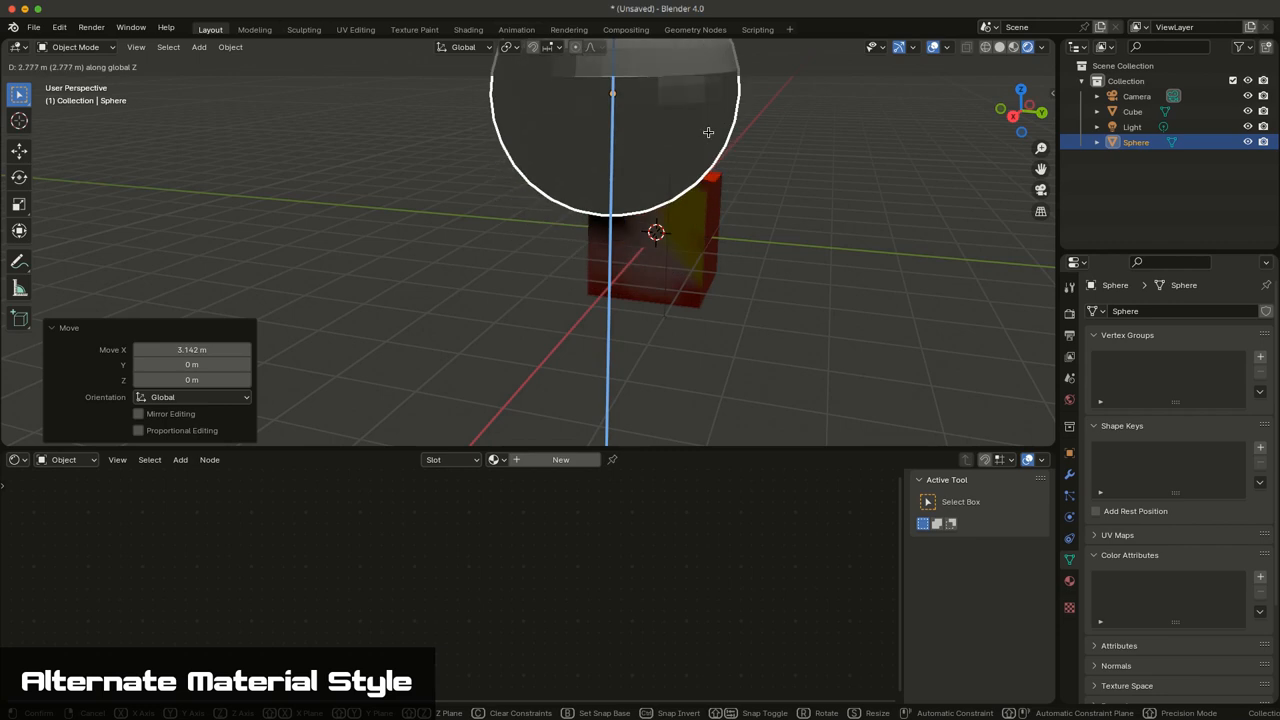
click(746, 200)
Shift the sphere along X so it sits centred directly above the cube
middle_drag(746, 210, 580, 270)
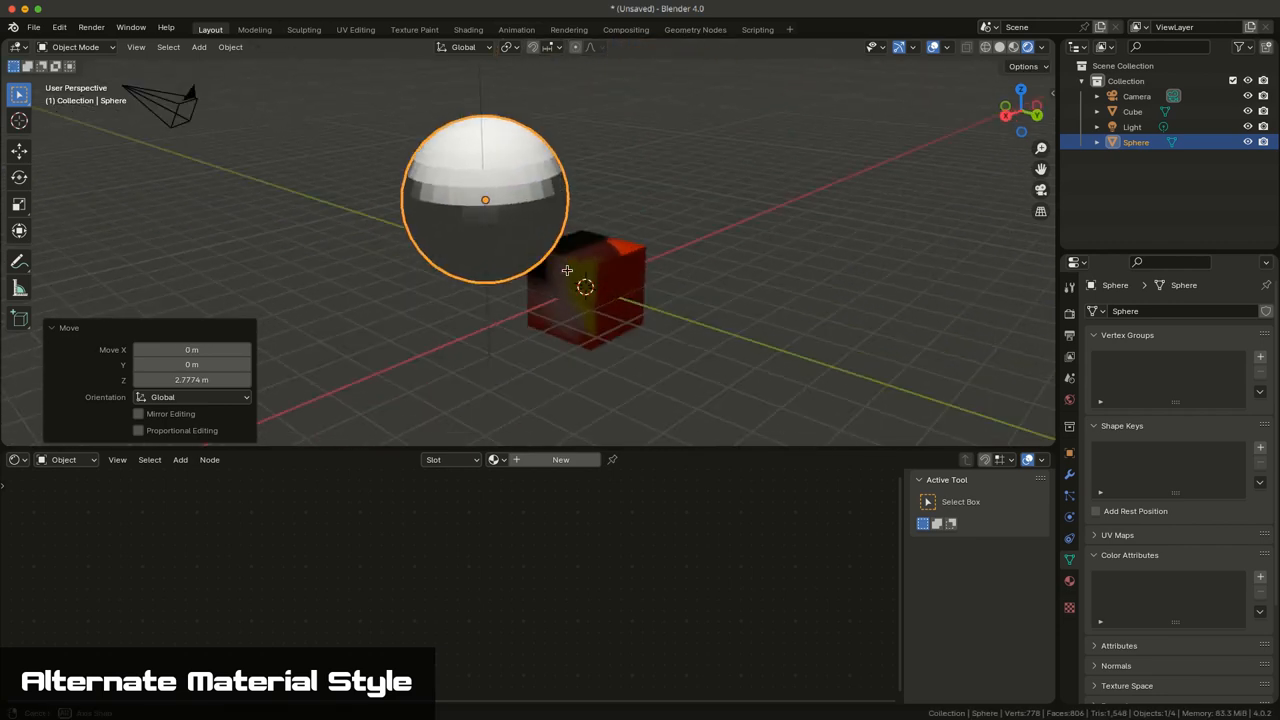
key(g)
key(y)
key(x)
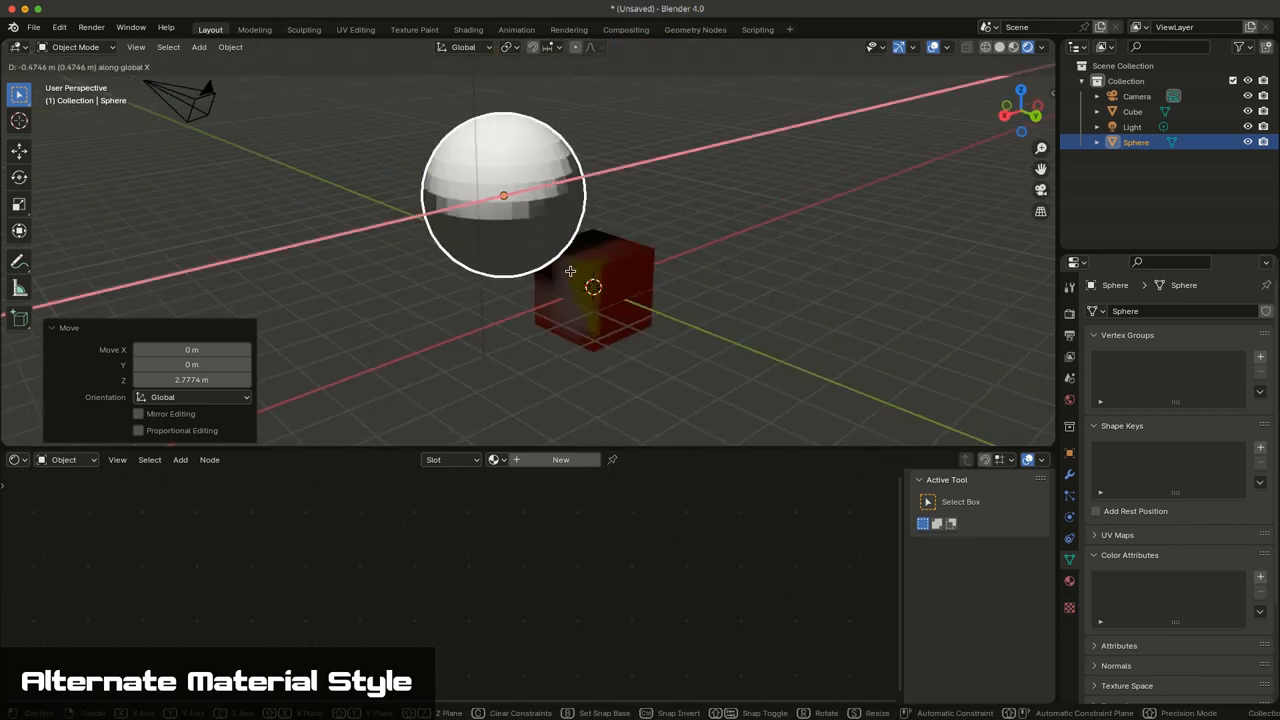
click(661, 236)
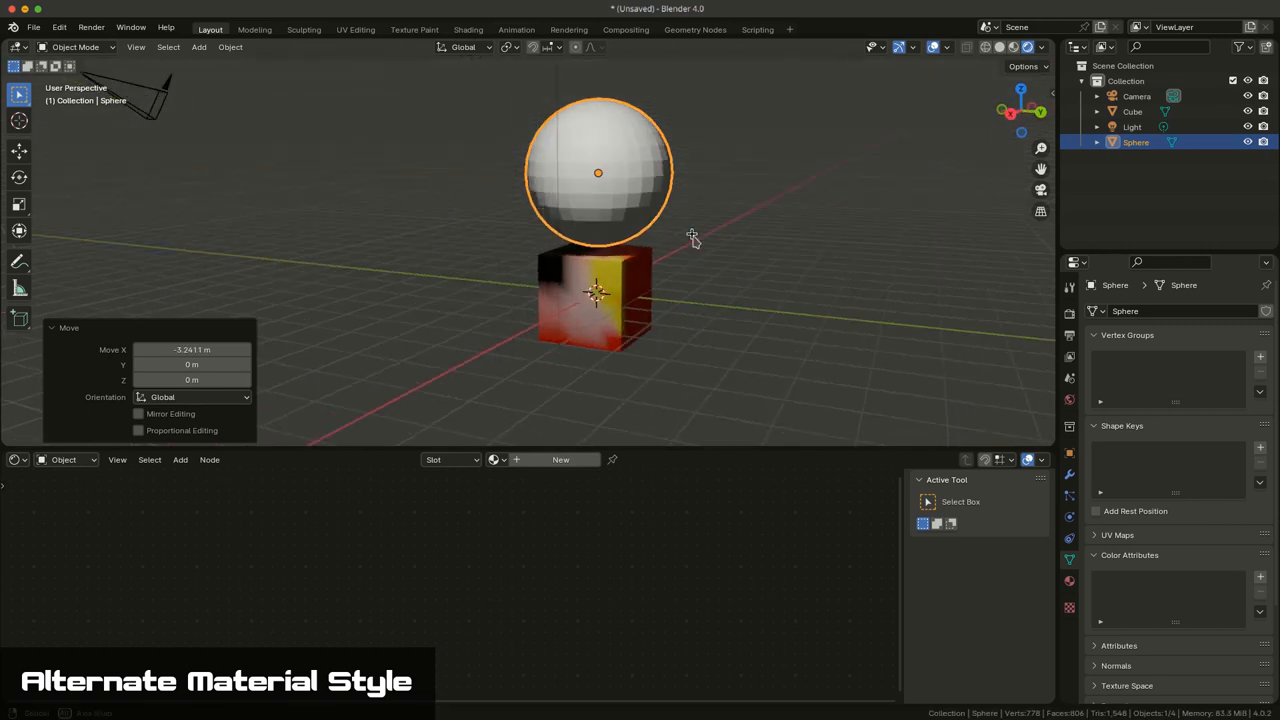
middle_drag(661, 248, 695, 240)
scroll(670, 266, up, 3)
scroll(720, 245, down, 2)
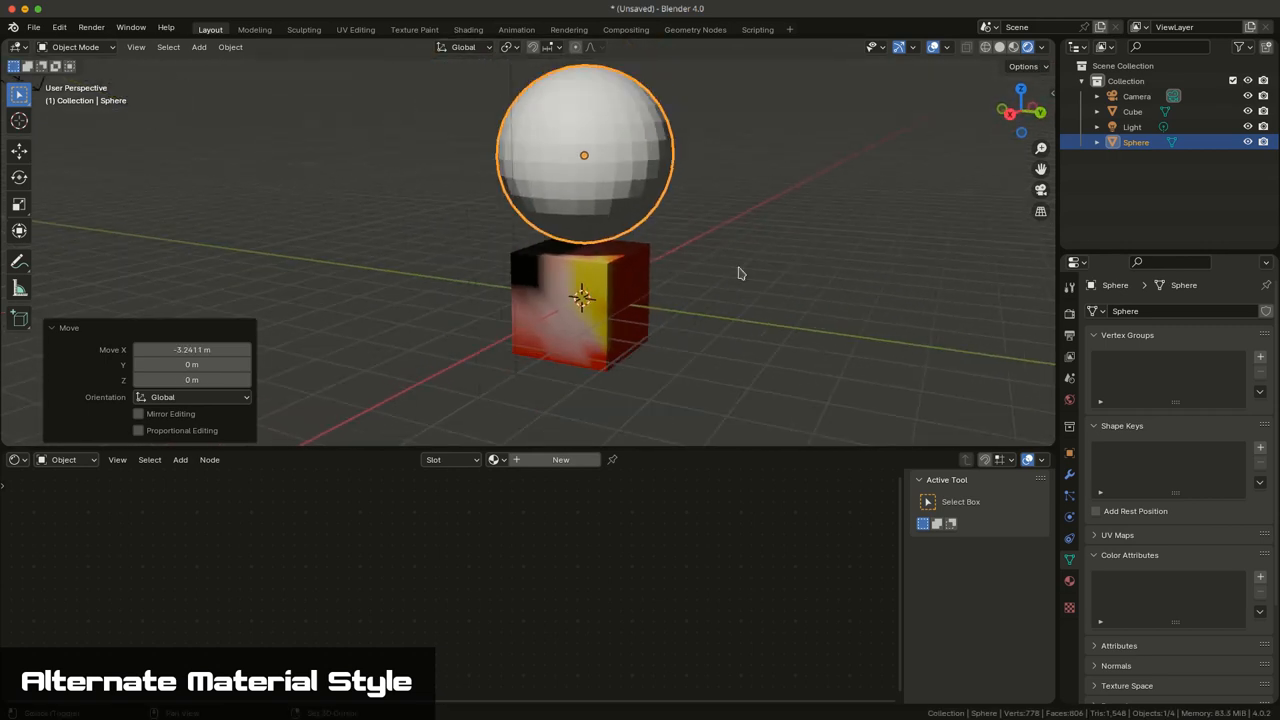
click(567, 134)
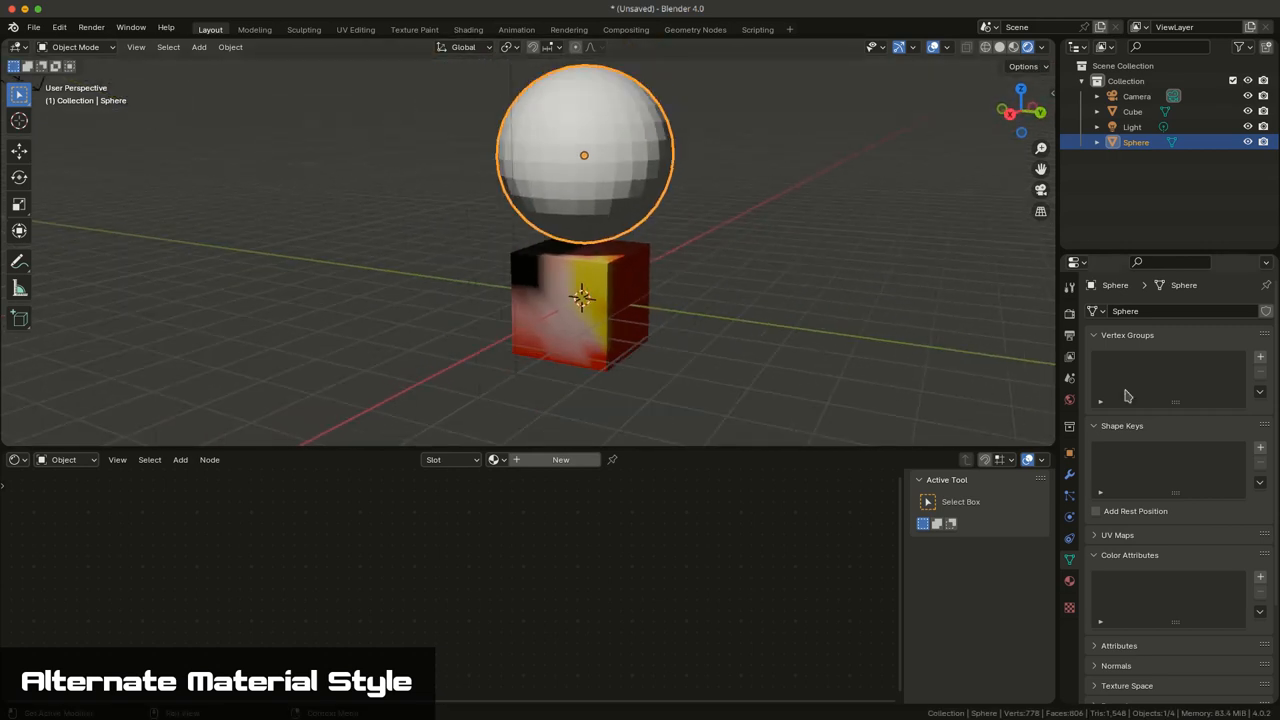
Give the sphere a new material, Material.001, with Metallic about 0.77 and Roughness about 0.43
click(1070, 581)
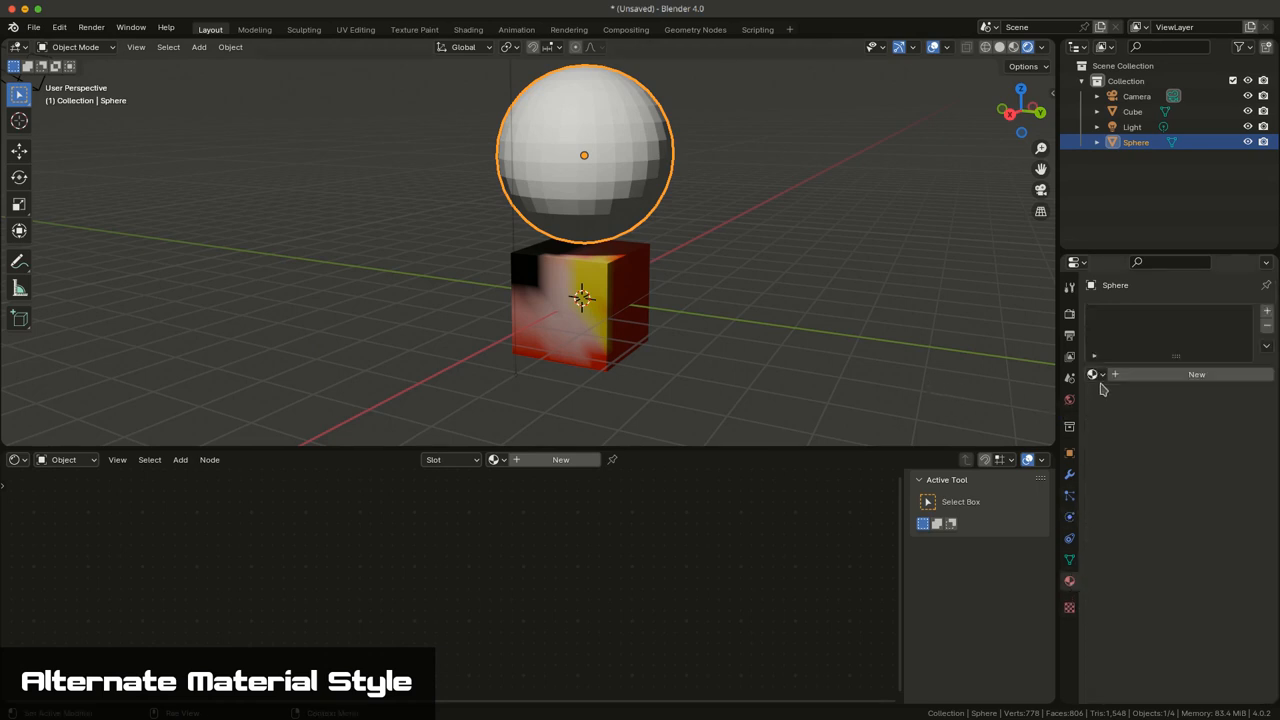
click(1196, 374)
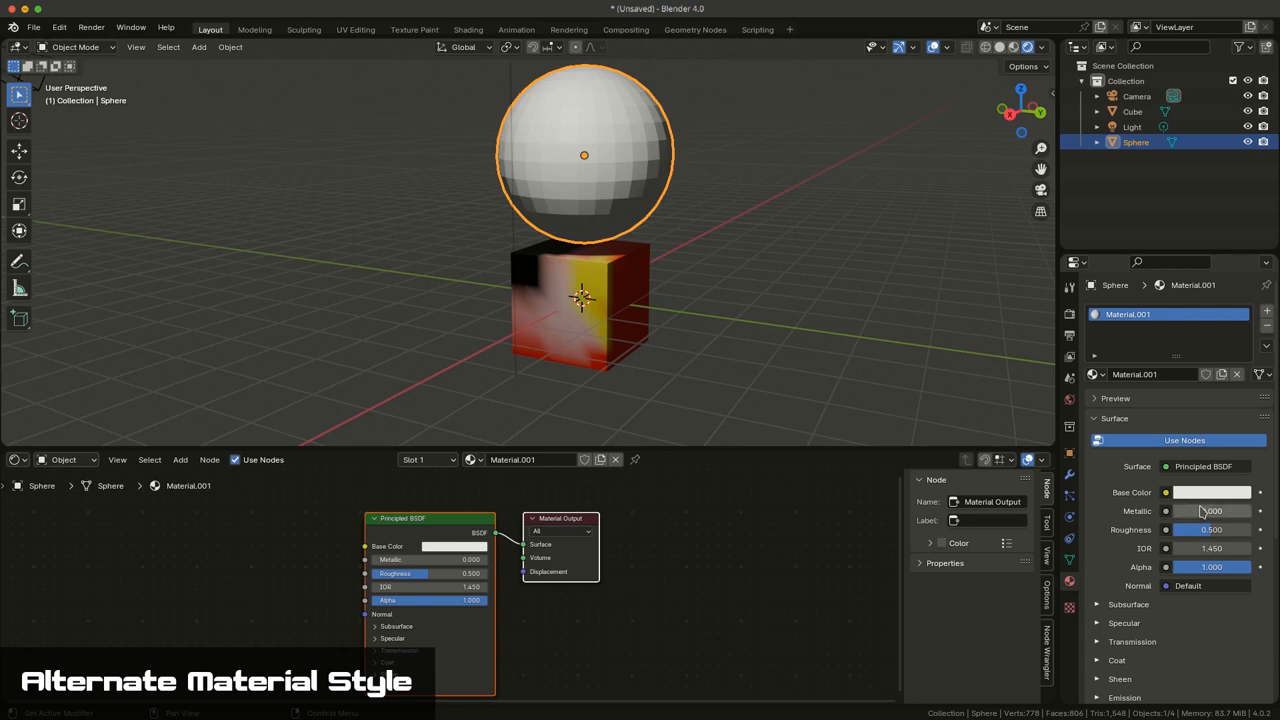
mouse_move(1212, 514)
mouse_down()
mouse_move(1240, 511)
mouse_move(1204, 530)
mouse_up()
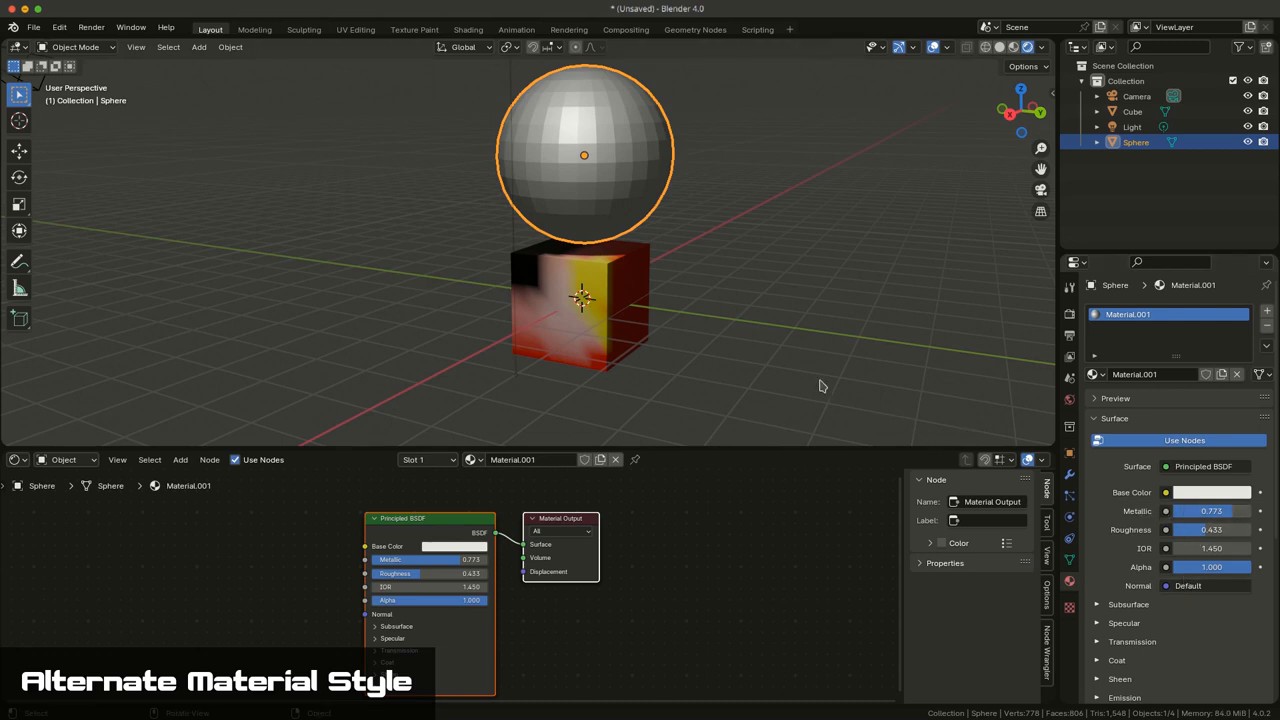
right_click(598, 153)
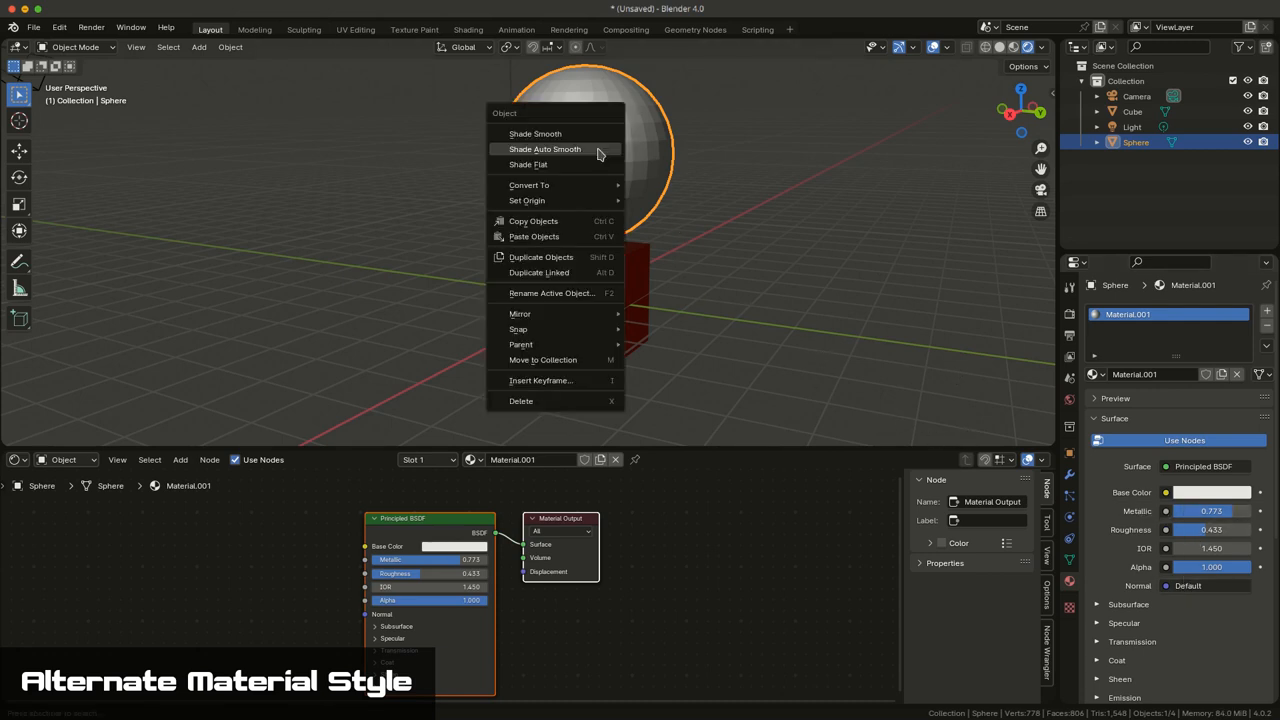
click(877, 234)
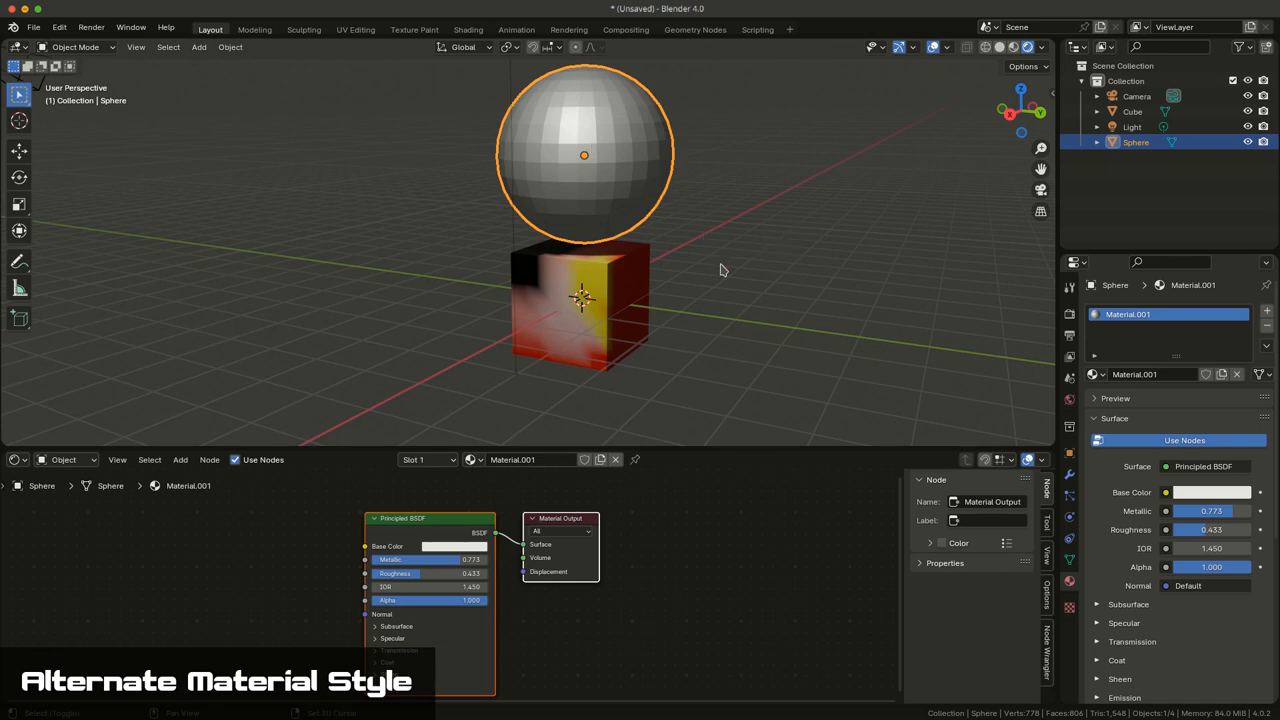
key(Tab)
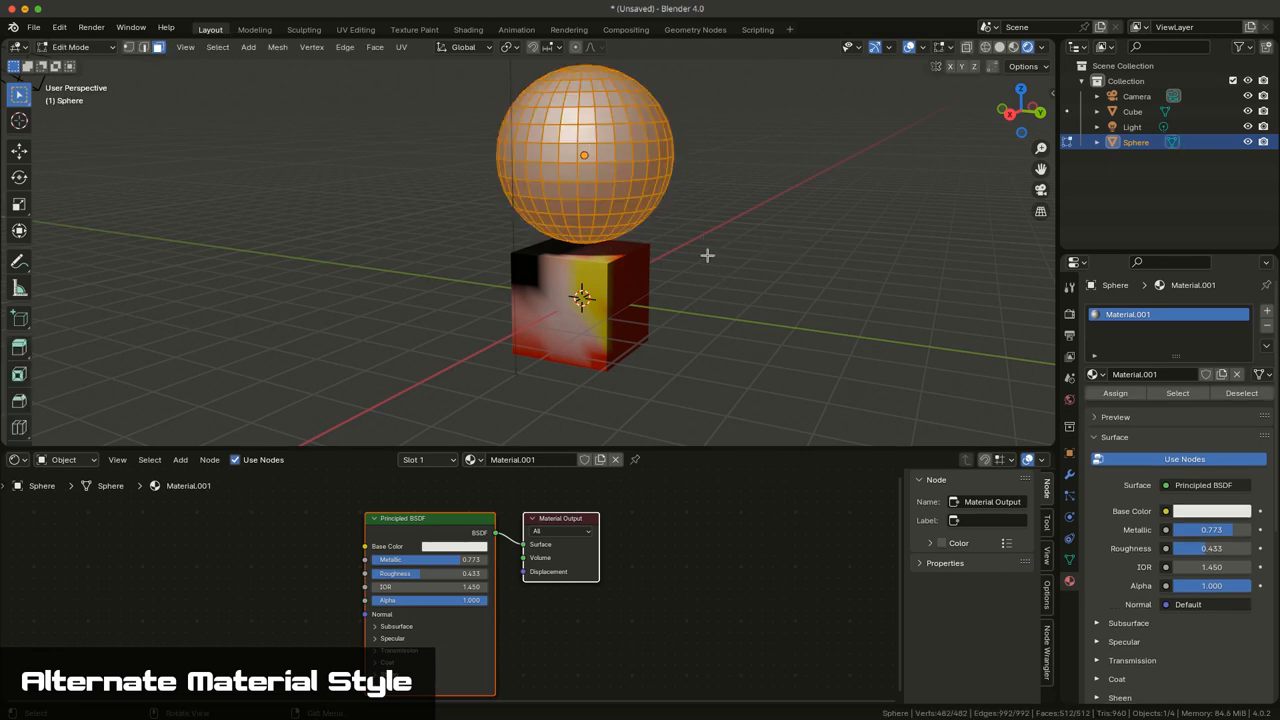
right_click(613, 133)
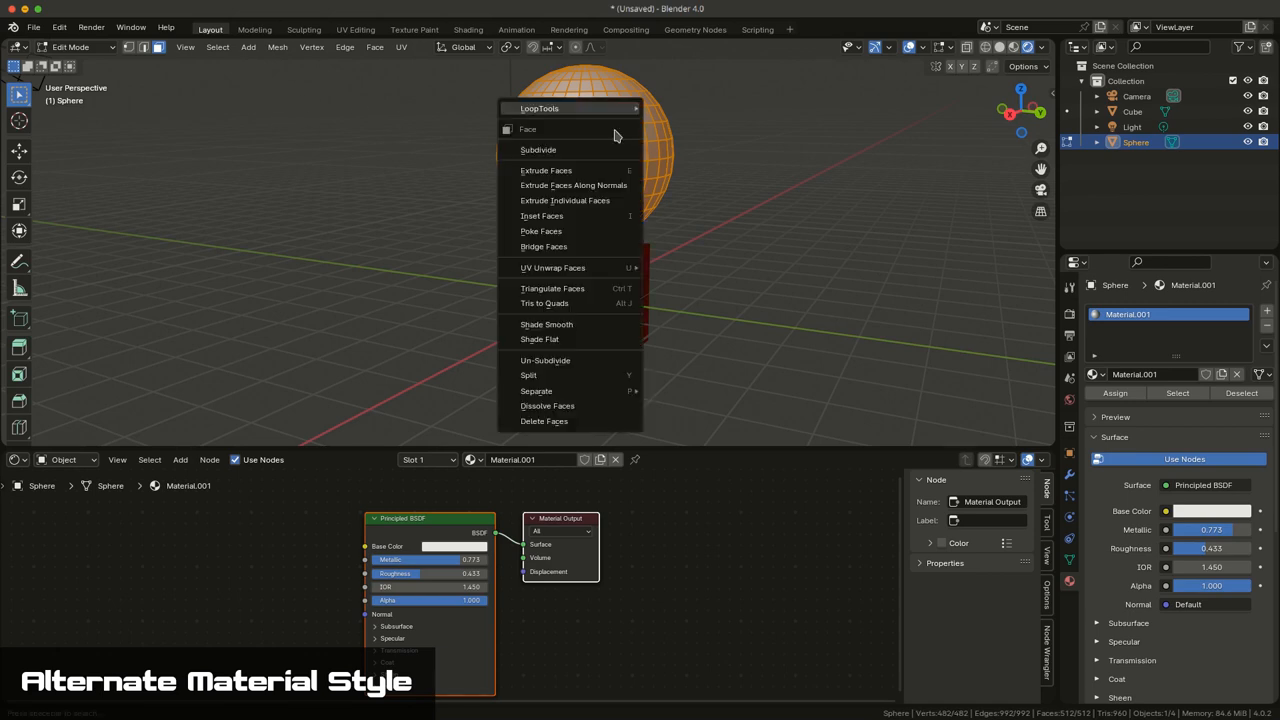
click(615, 151)
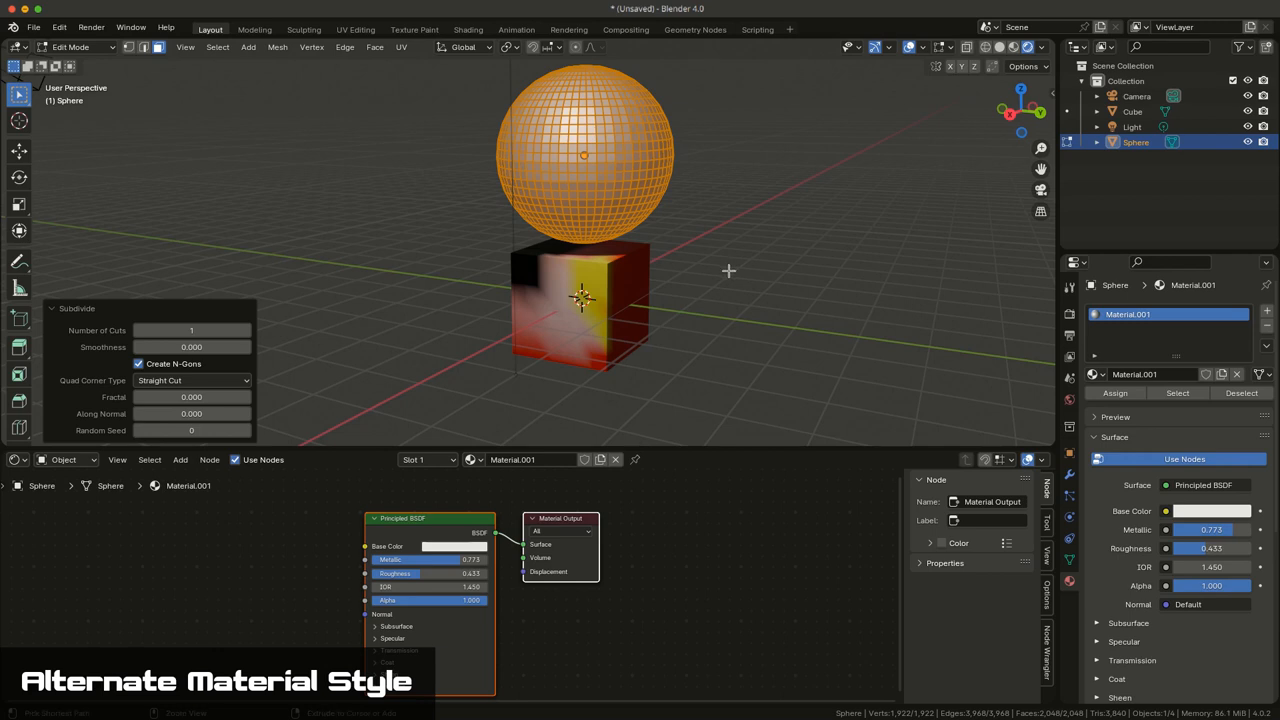
key(ctrl+z)
key(Tab)
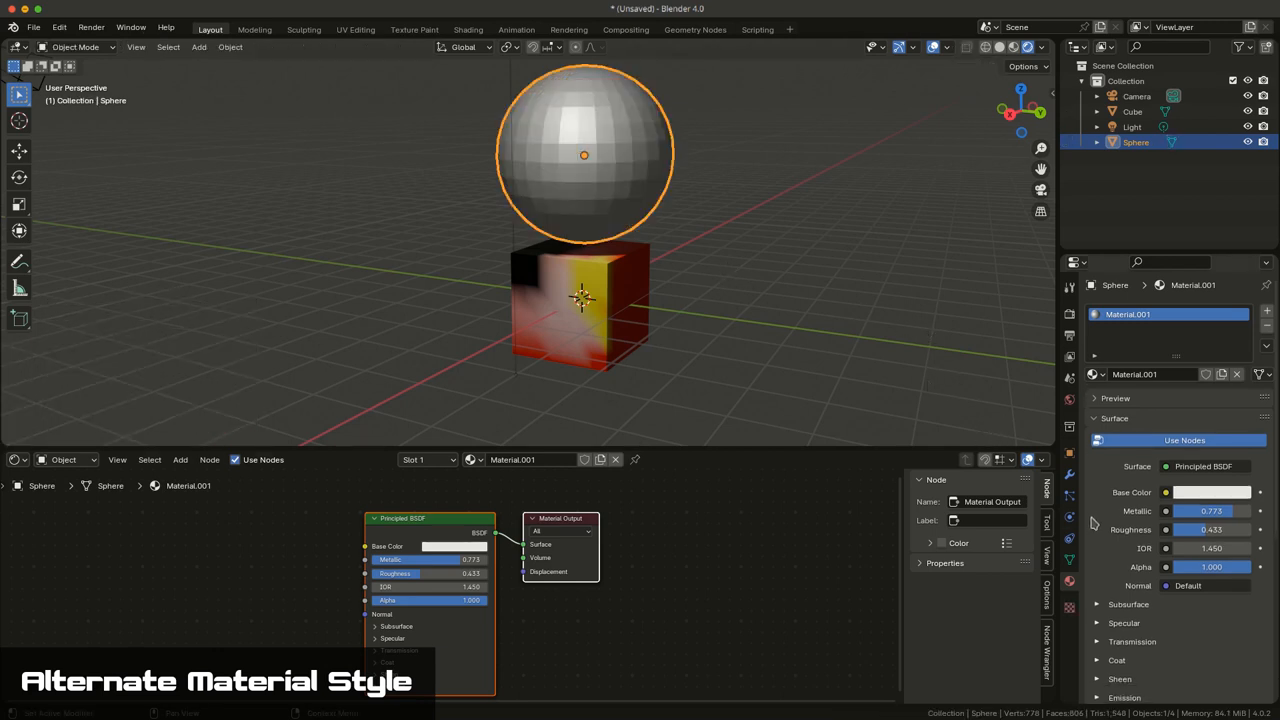
Add a Subdivision Surface modifier to the sphere from the Generate list
click(1070, 474)
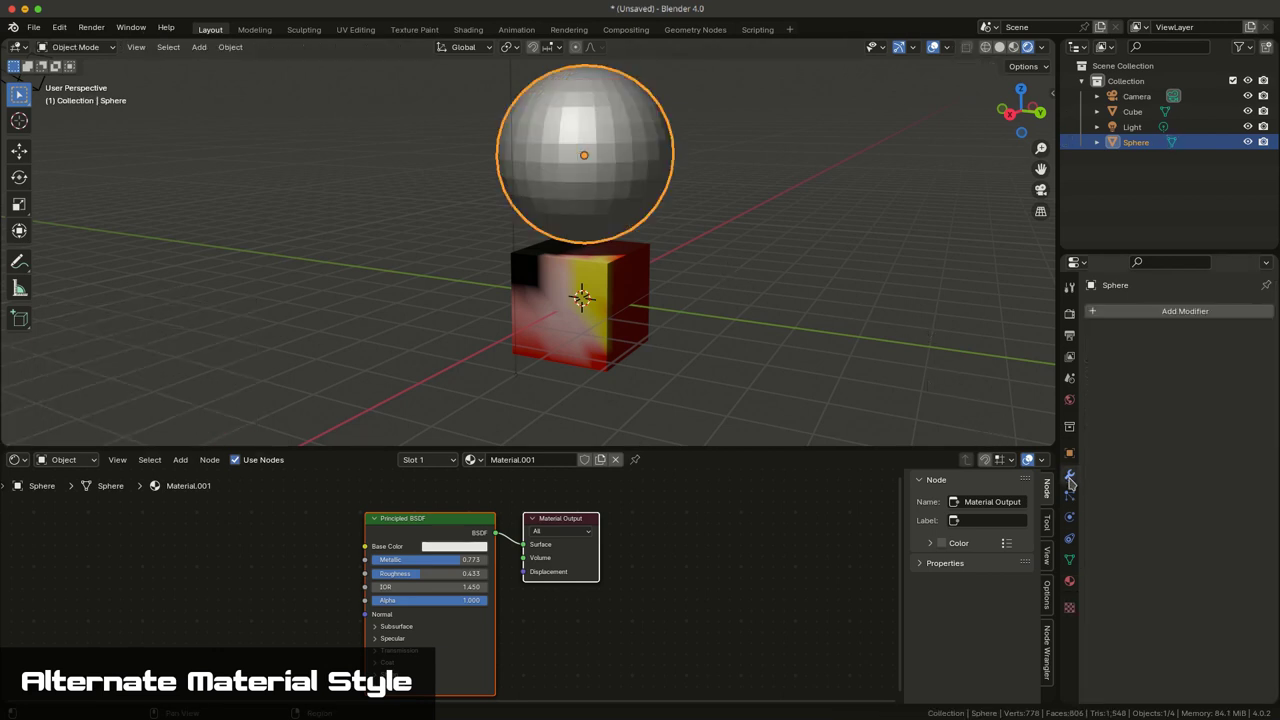
click(1140, 311)
mouse_move(1065, 318)
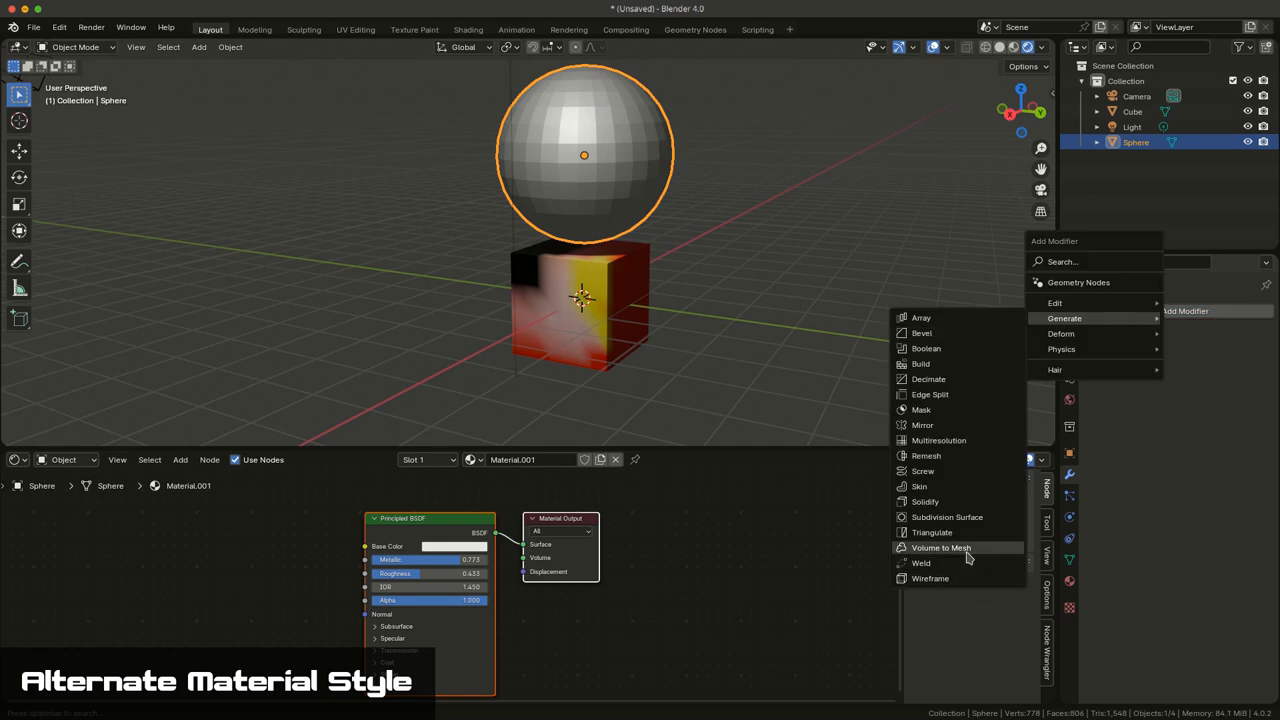
click(947, 517)
click(669, 224)
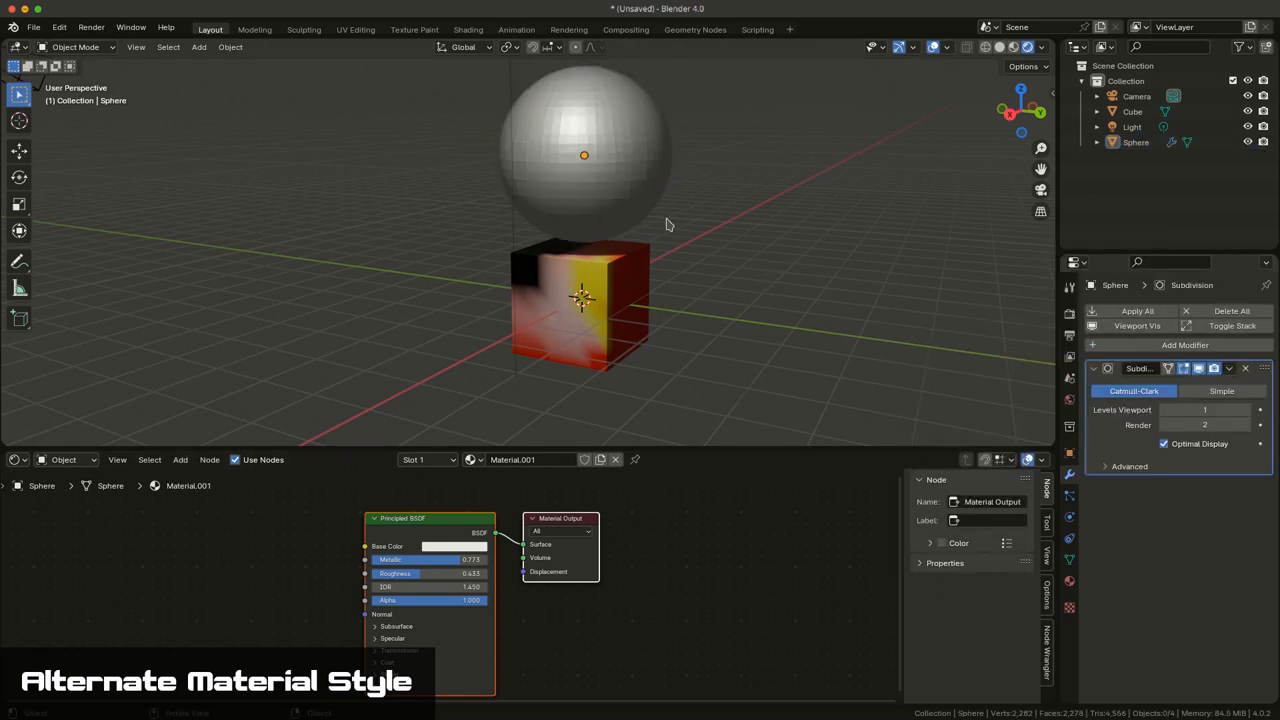
Shade the sphere smooth via the viewport right-click menu after selecting it
right_click(587, 126)
click(598, 126)
right_click(614, 160)
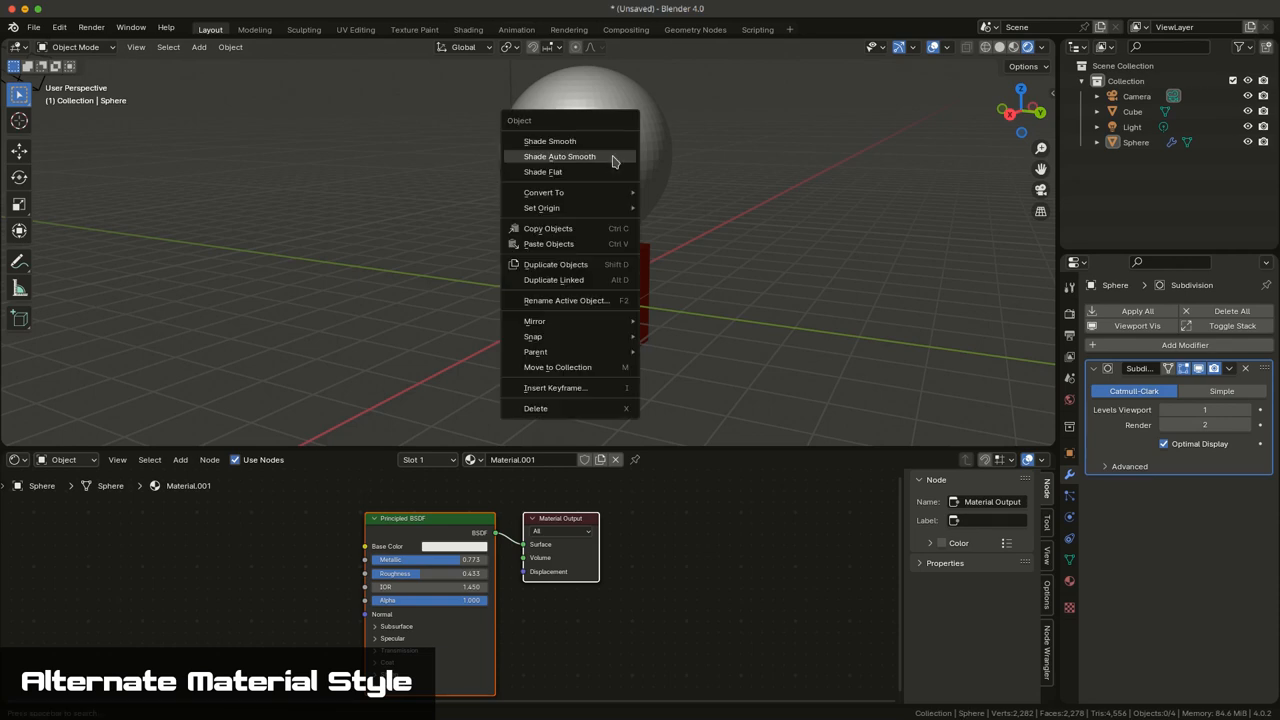
click(560, 157)
click(621, 164)
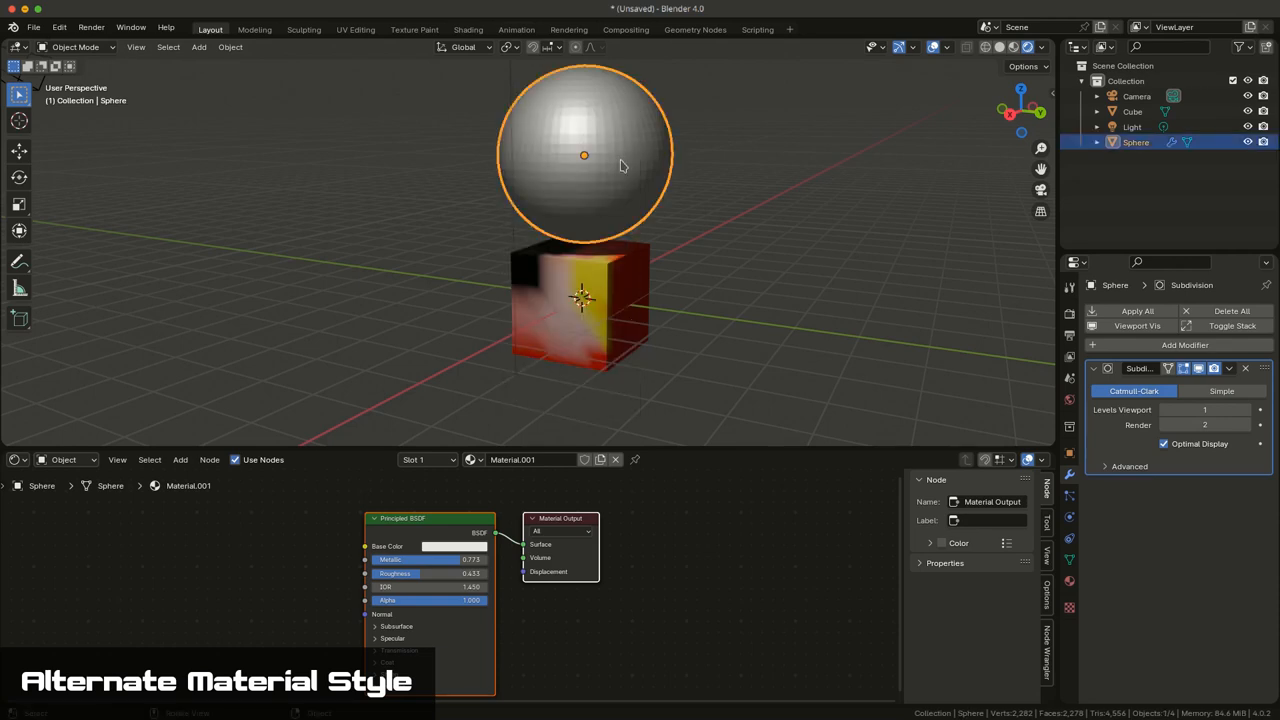
right_click(621, 164)
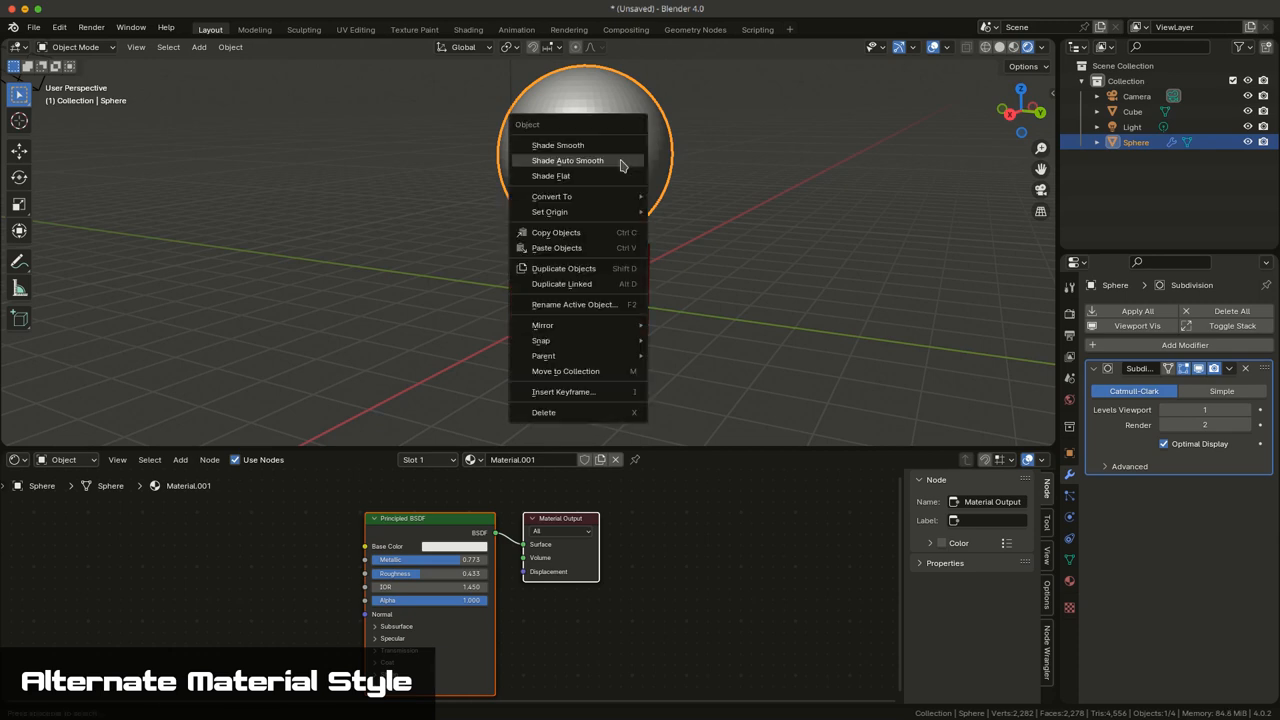
click(600, 157)
mouse_move(690, 215)
middle_down()
mouse_move(585, 210)
mouse_move(825, 230)
mouse_move(701, 194)
mouse_move(712, 256)
mouse_move(798, 258)
mouse_move(770, 278)
mouse_move(792, 275)
mouse_move(762, 276)
middle_up()
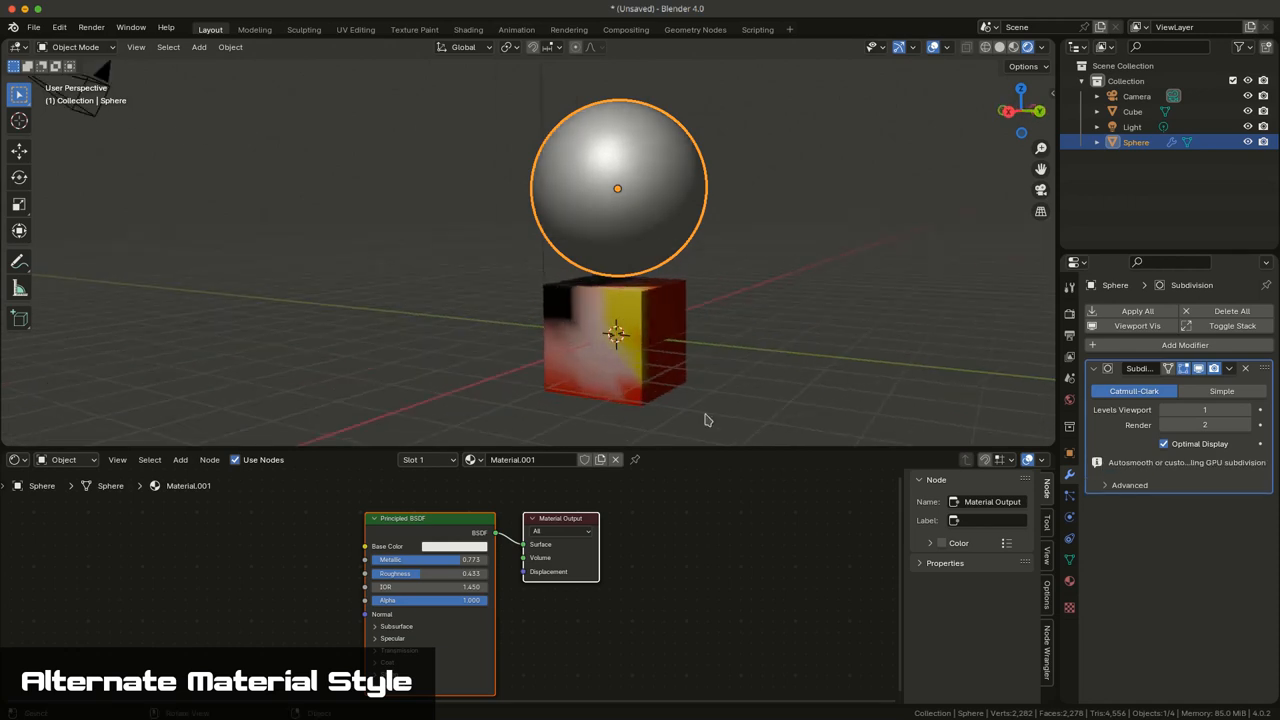
click(637, 318)
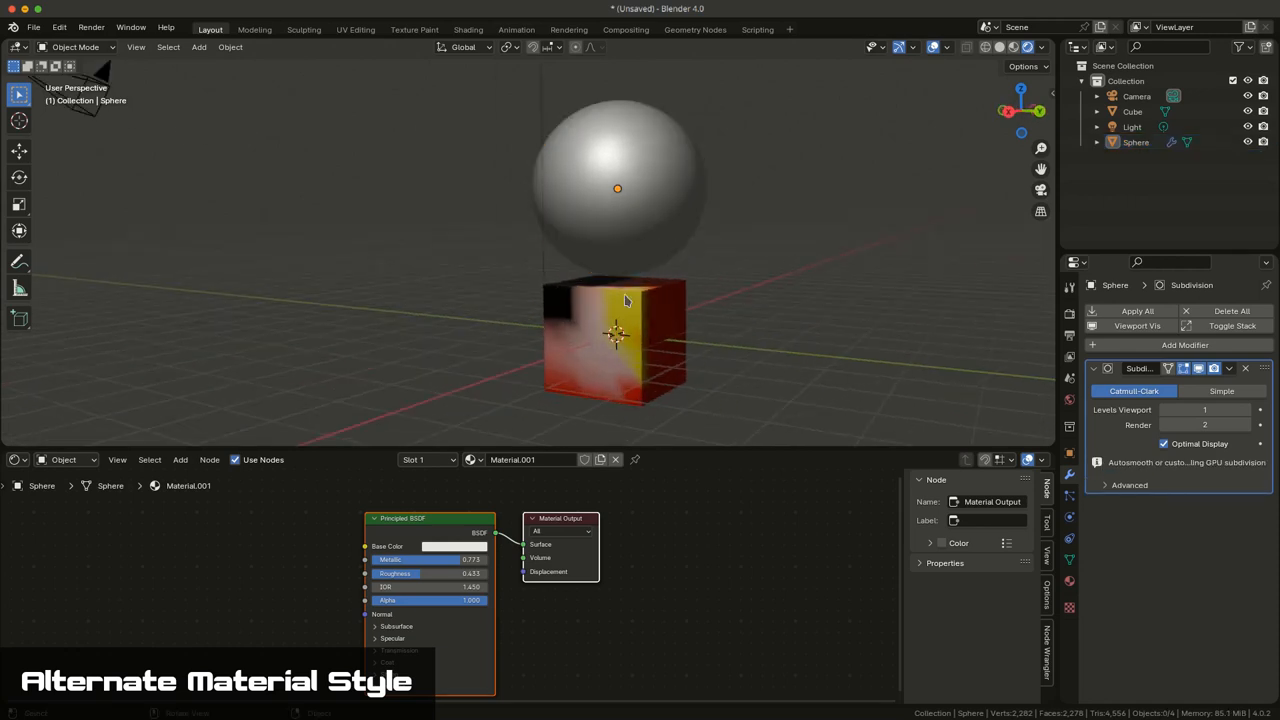
click(640, 175)
click(641, 315)
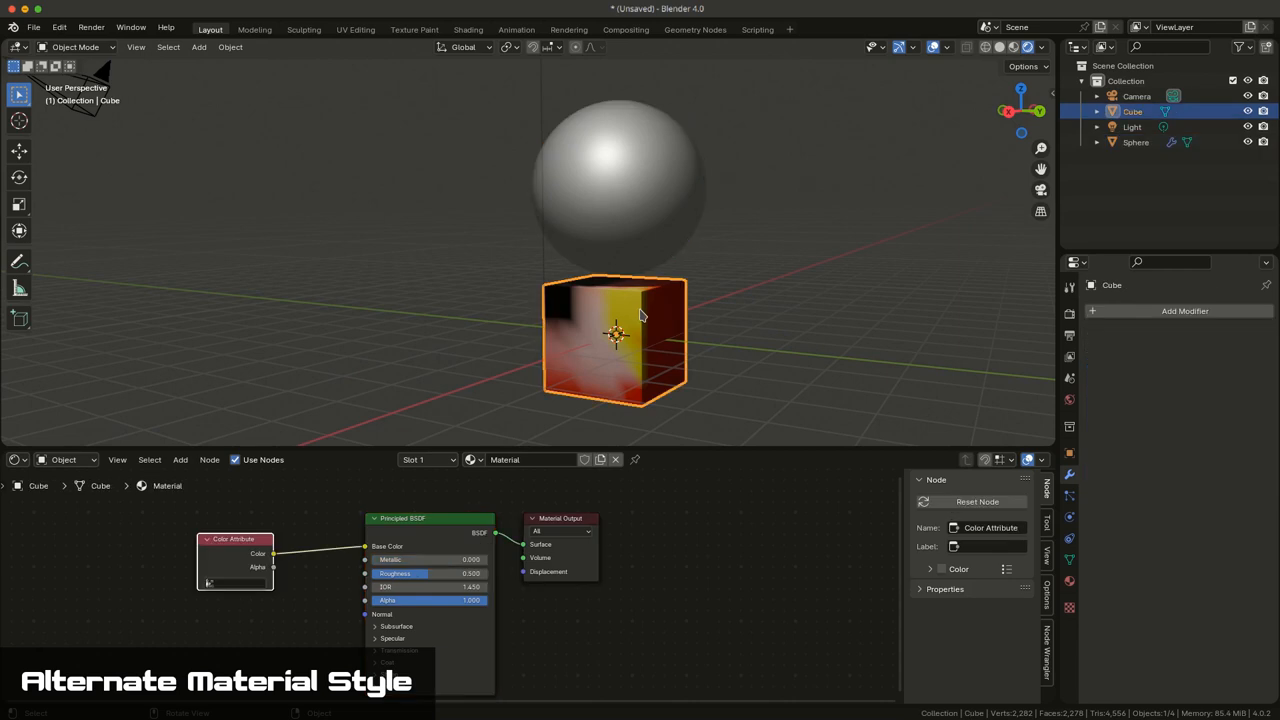
click(621, 203)
click(648, 304)
click(632, 184)
click(654, 304)
click(648, 212)
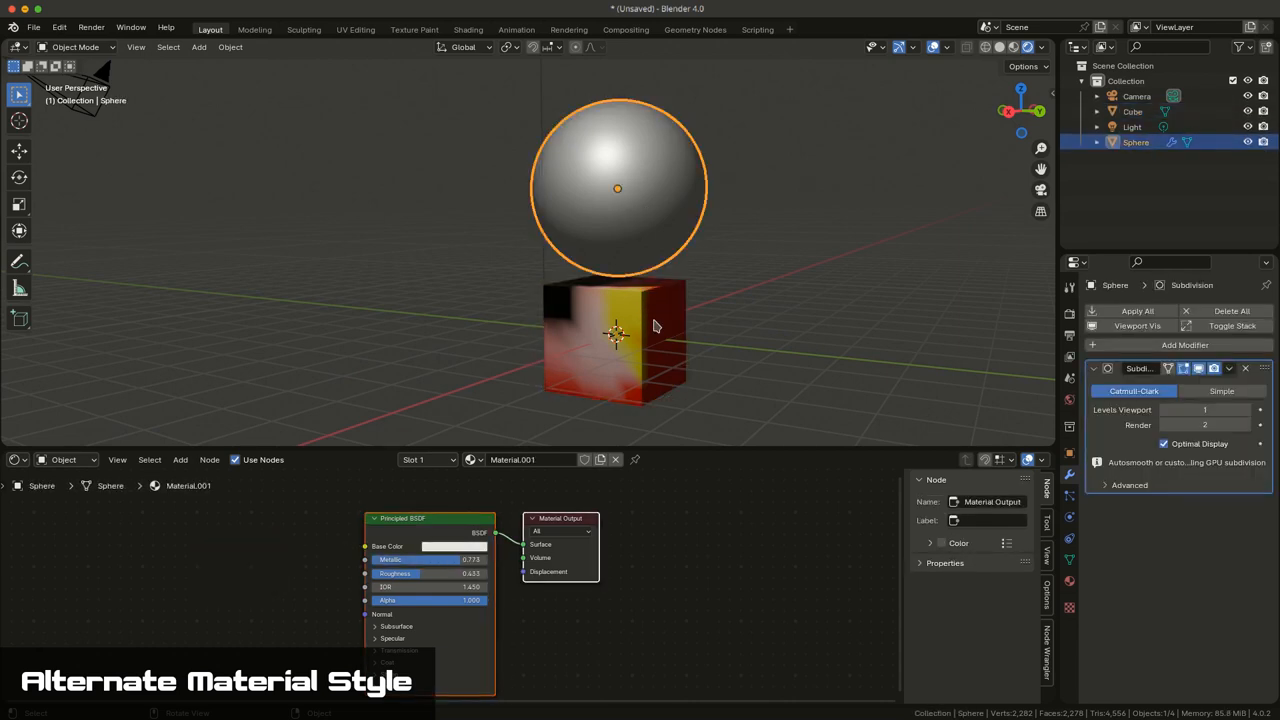
click(655, 318)
click(648, 207)
click(640, 330)
click(622, 215)
Add a Color Attribute node to the sphere's material and link its Color into Base Color
key(shift+a)
text(color)
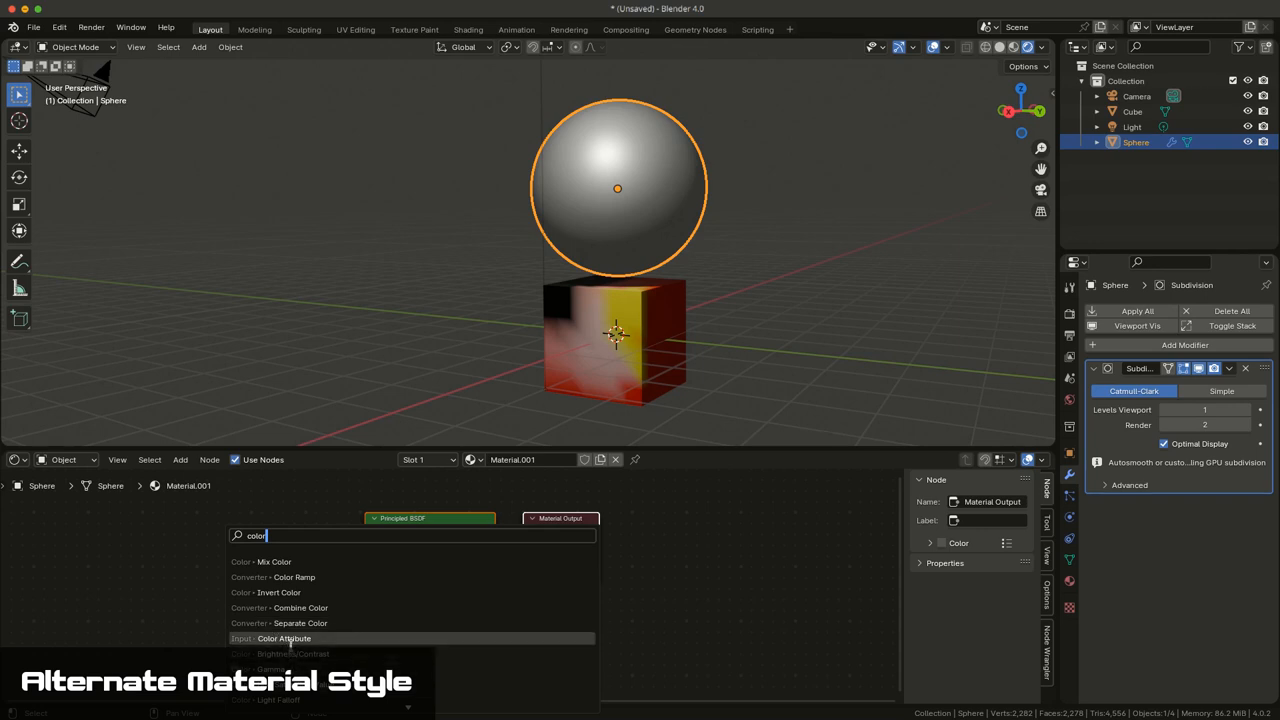
click(284, 638)
click(276, 576)
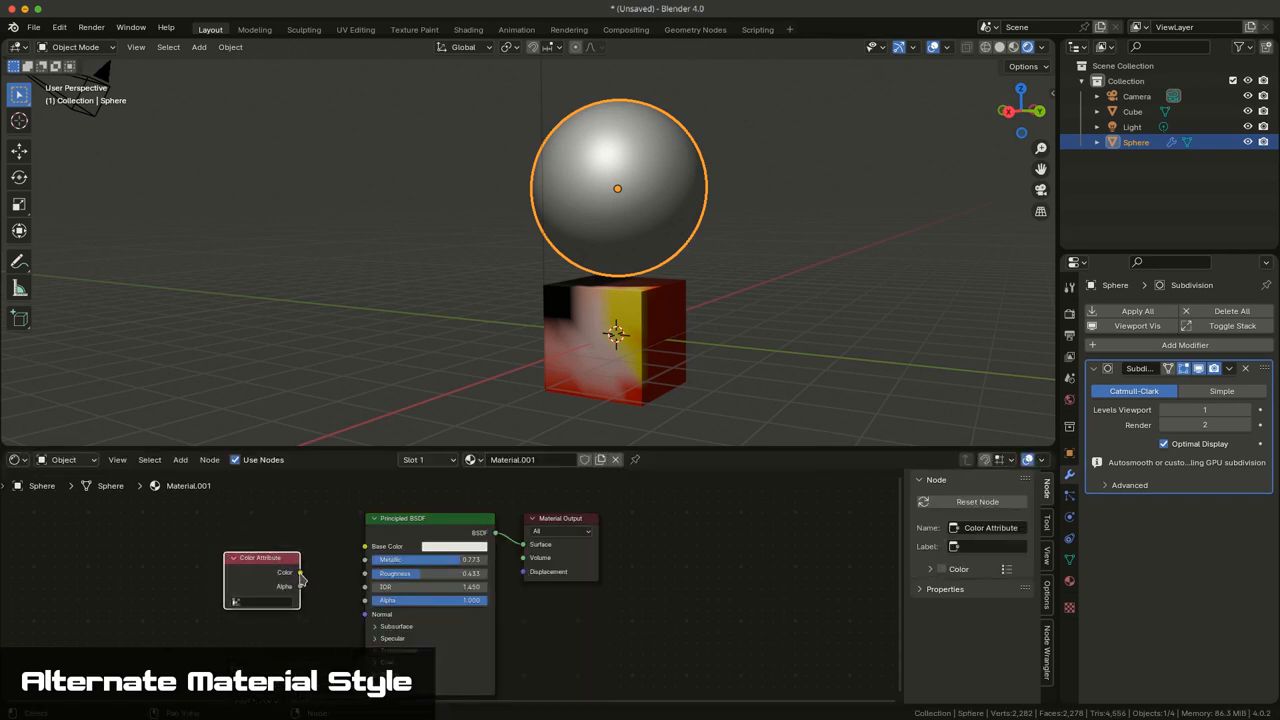
drag(300, 572, 364, 546)
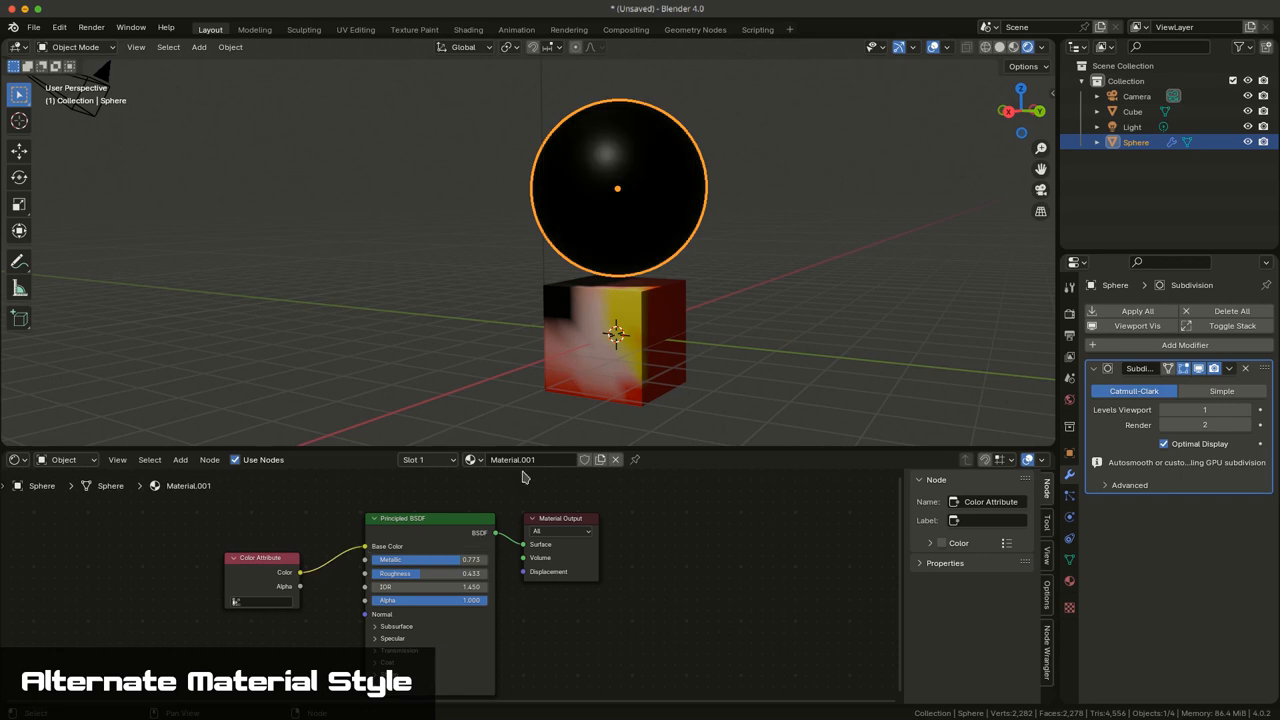
drag(268, 586, 266, 583)
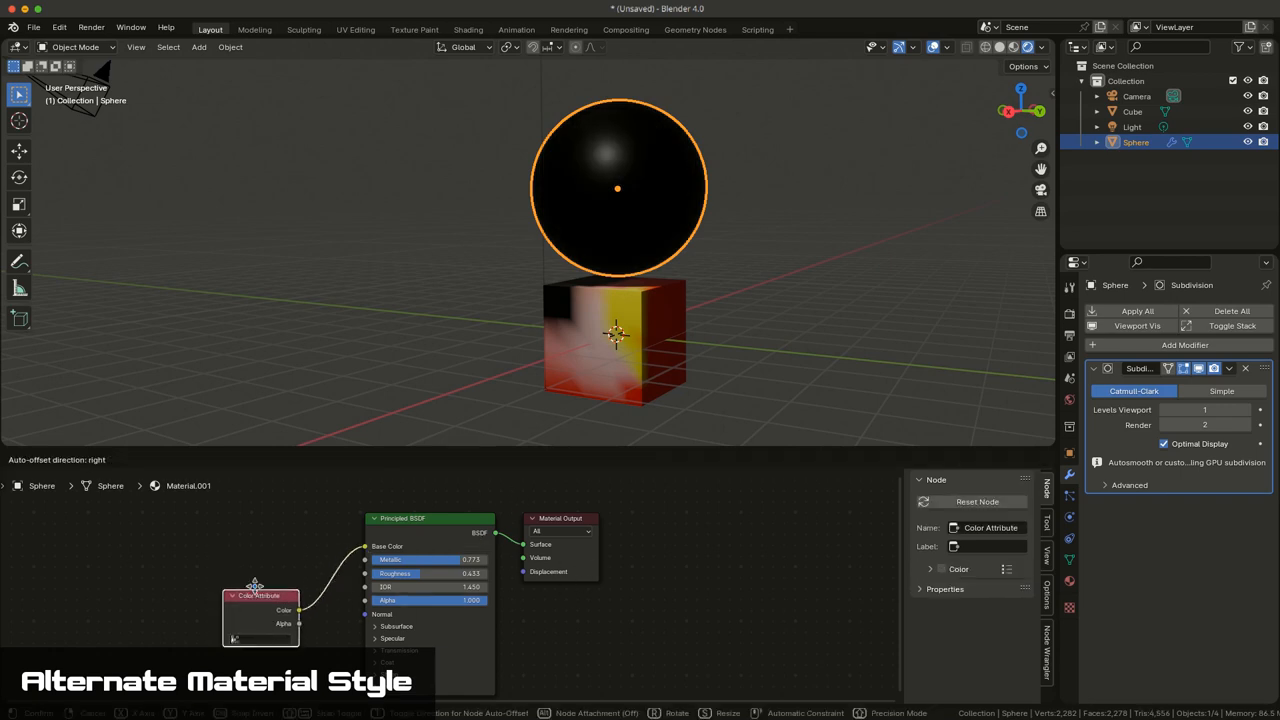
Show the sphere's mesh data settings, which list no color attributes, and tidy the node position
click(1069, 559)
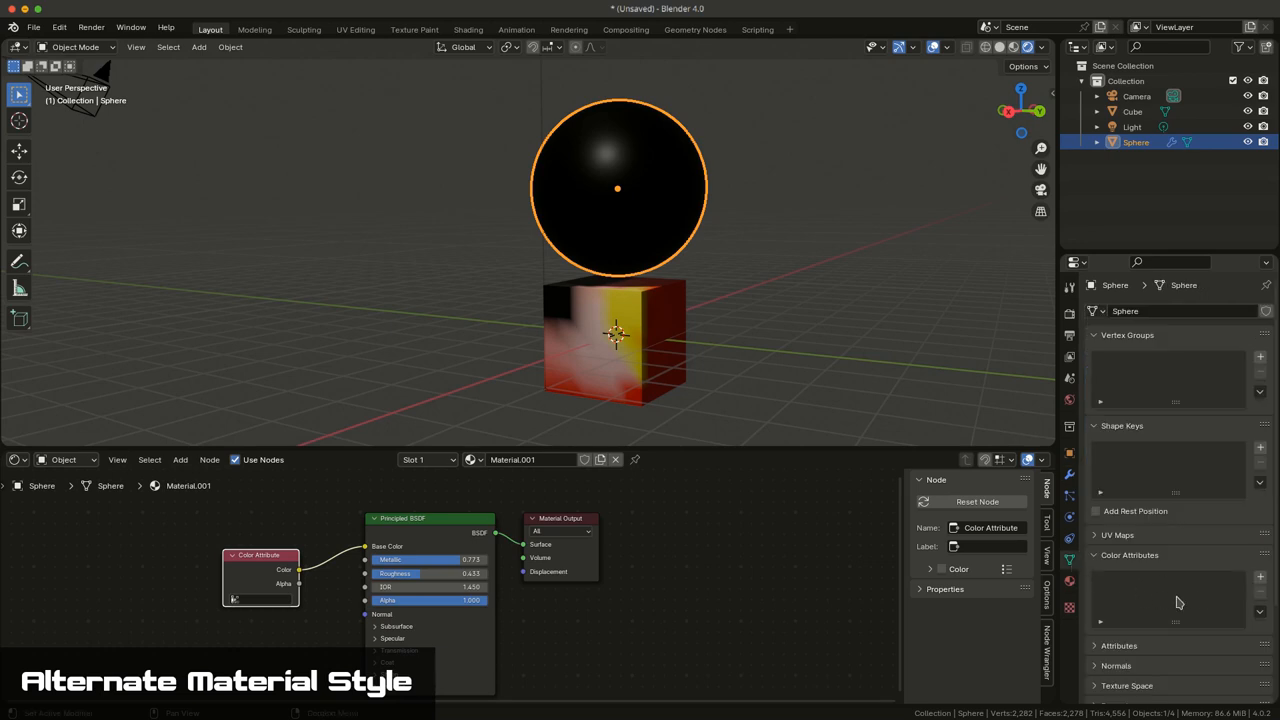
middle_drag(695, 333, 733, 332)
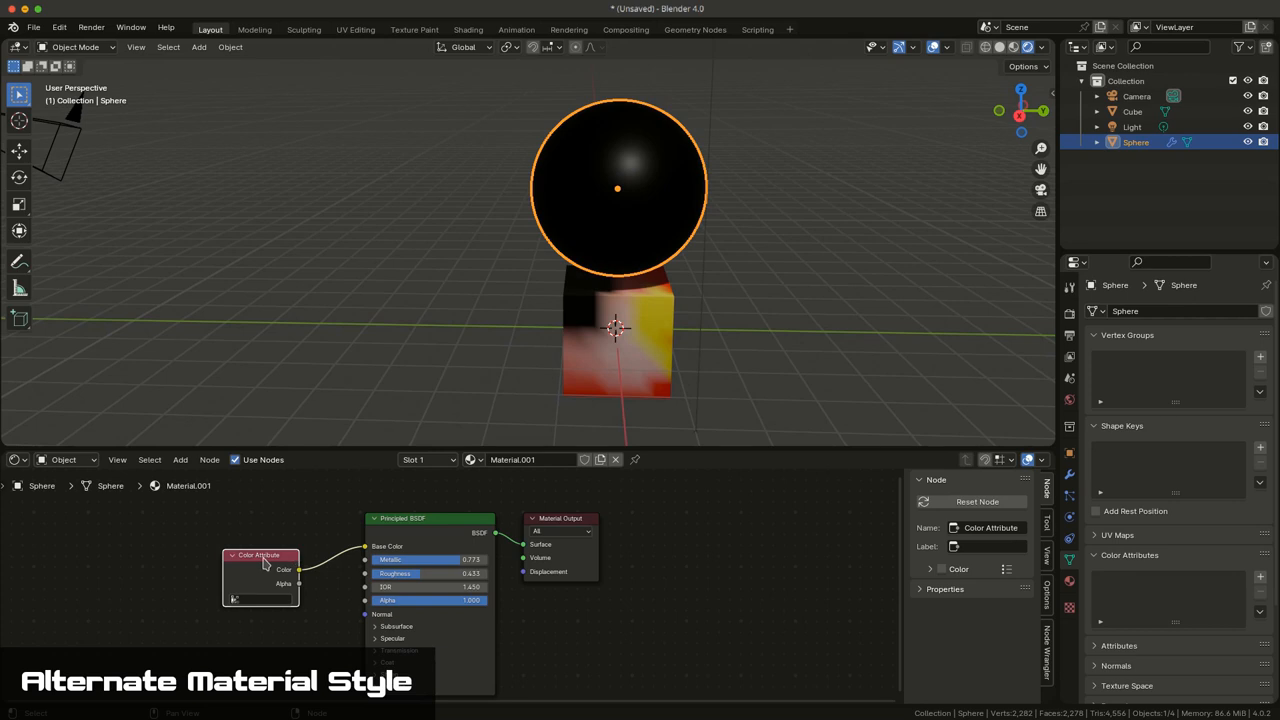
drag(264, 558, 262, 545)
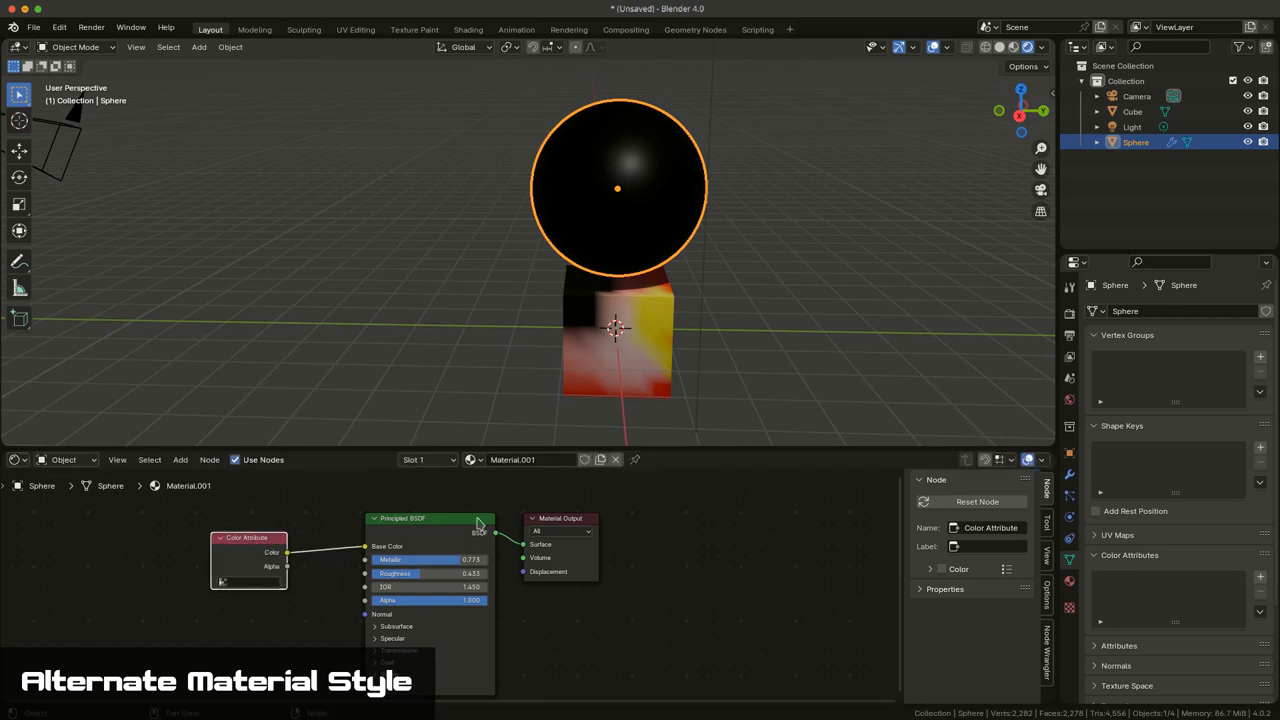
middle_drag(590, 387, 607, 358)
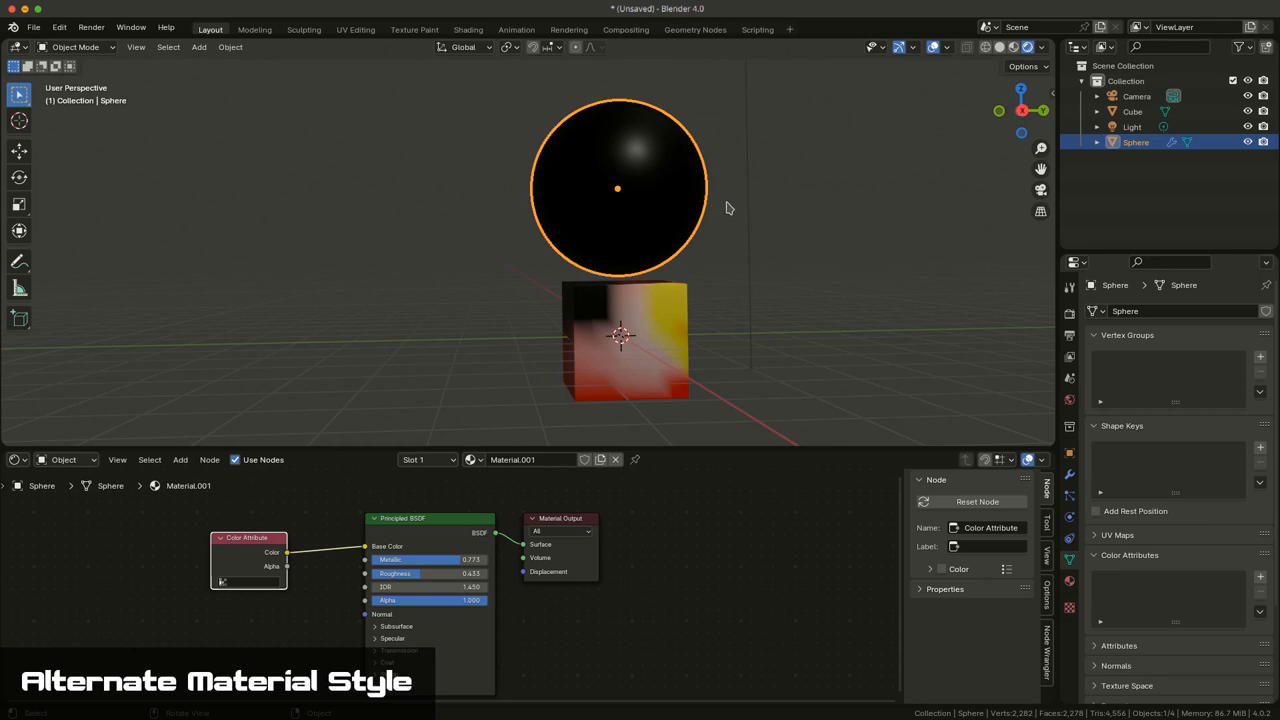
mouse_move(736, 225)
middle_down()
mouse_move(737, 240)
mouse_move(668, 240)
middle_up()
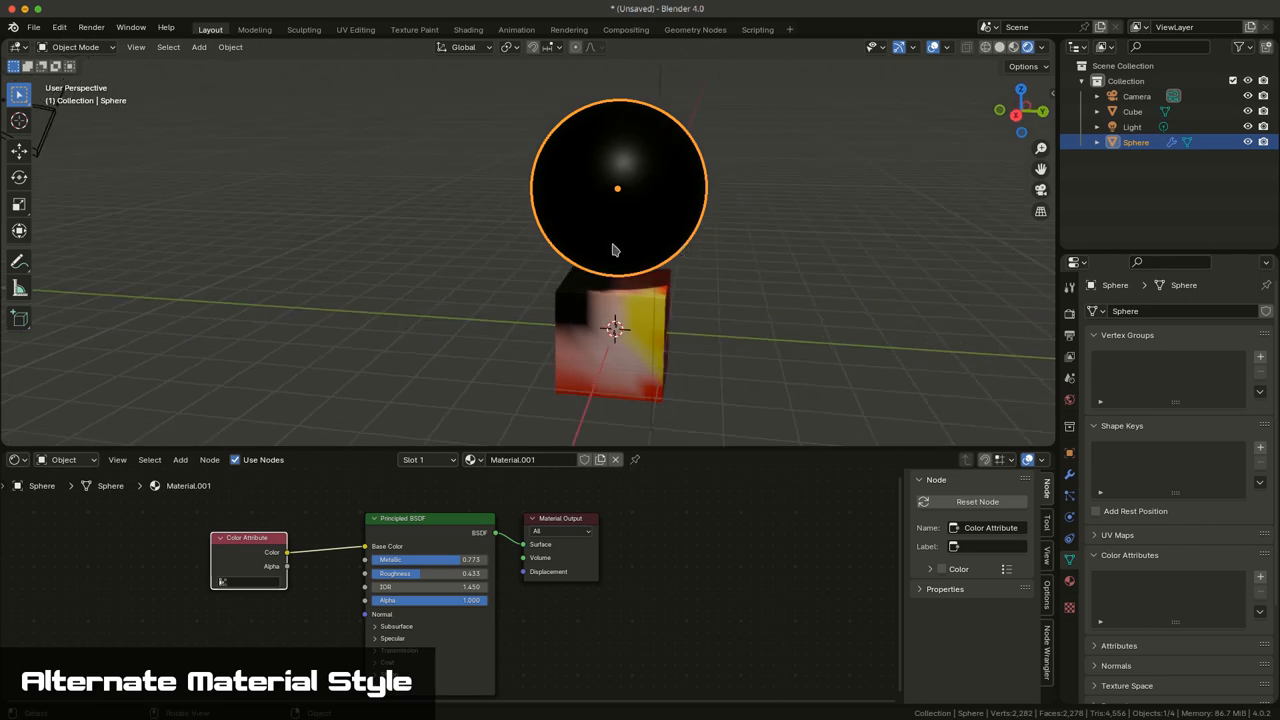
Add a Color attribute to the sphere's mesh so its material shows red, then view its material settings
click(1259, 578)
click(1193, 674)
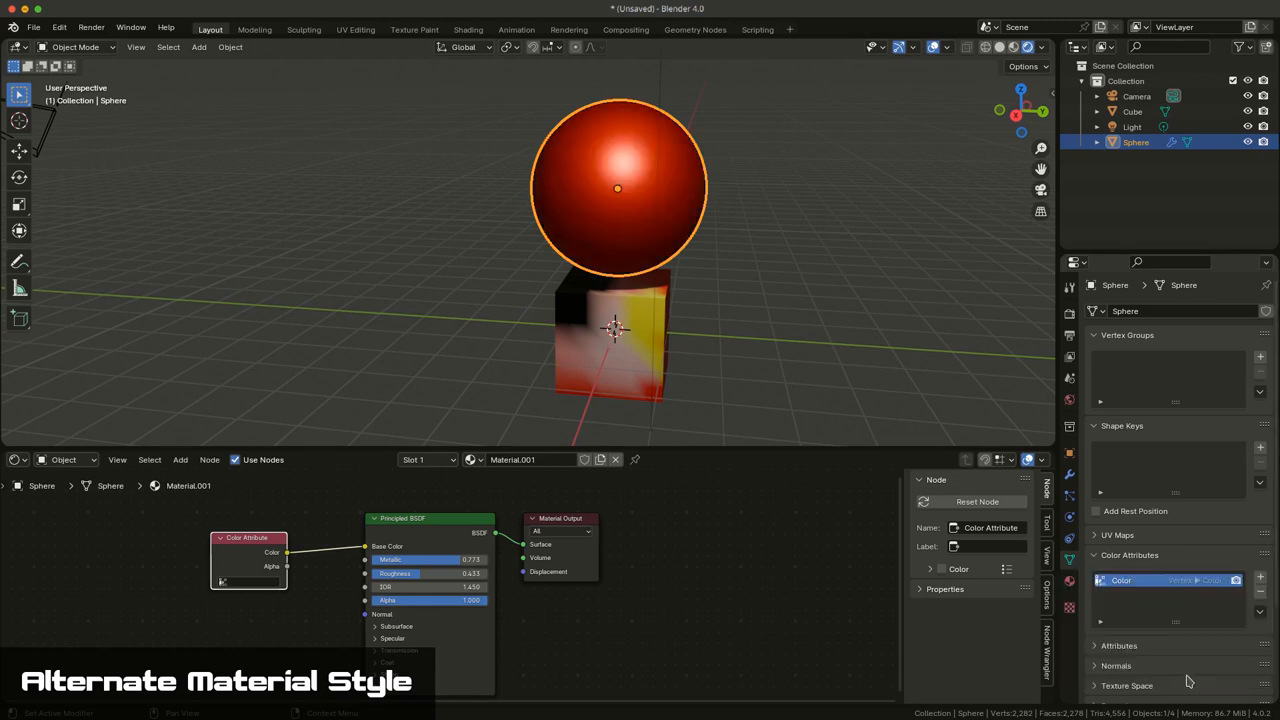
click(1070, 582)
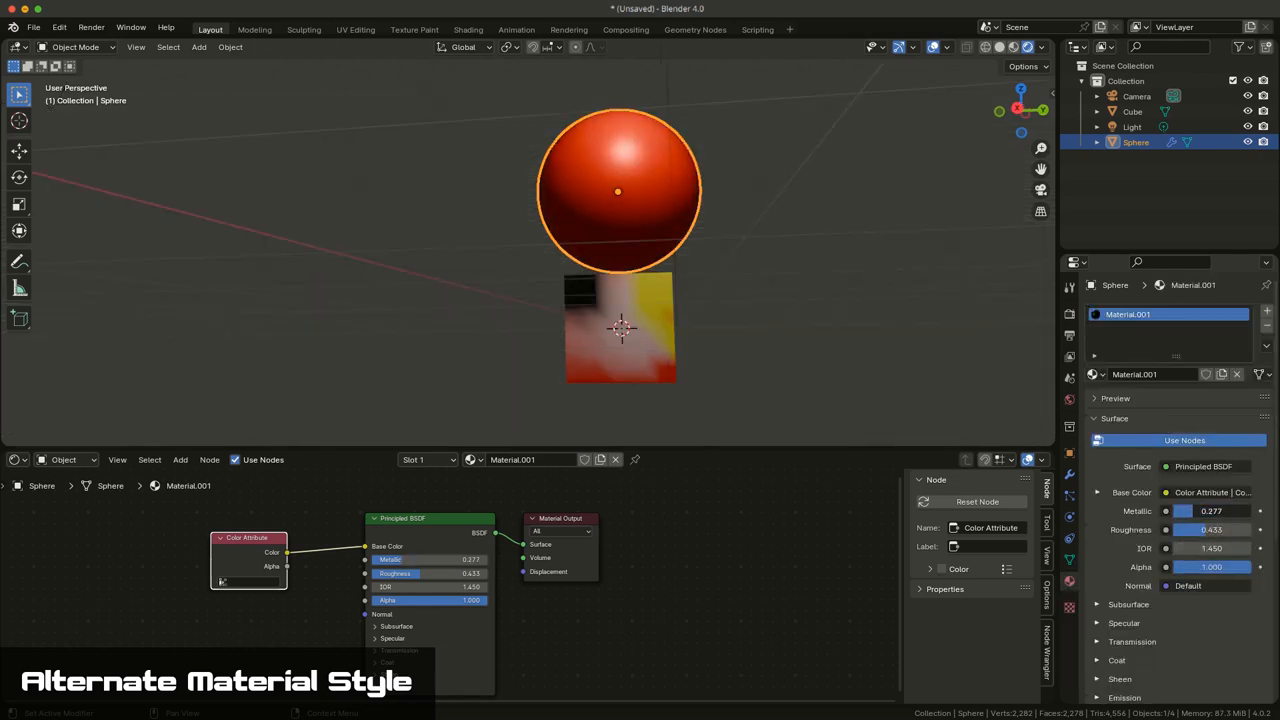